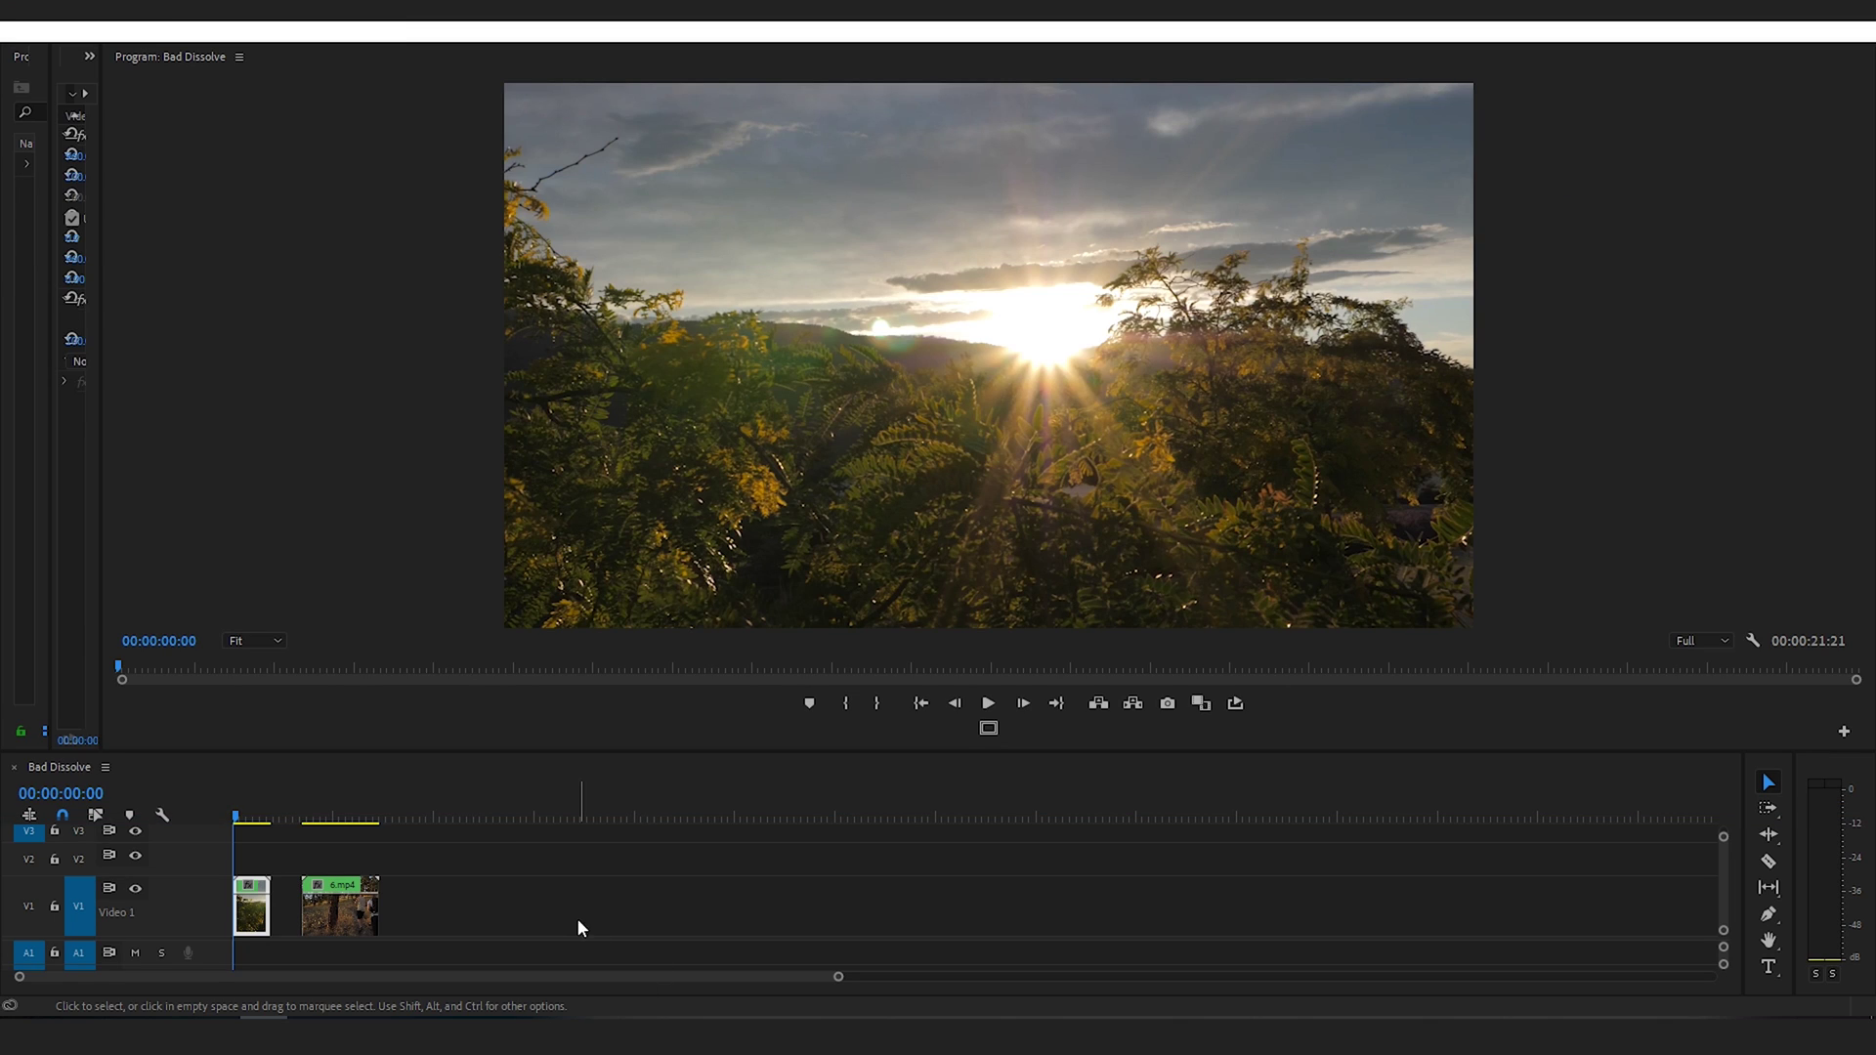
# - Slide 6.mp4 left against 7.mp4 to close the gap, play back, and park on the cut
pyautogui.click(577, 918)
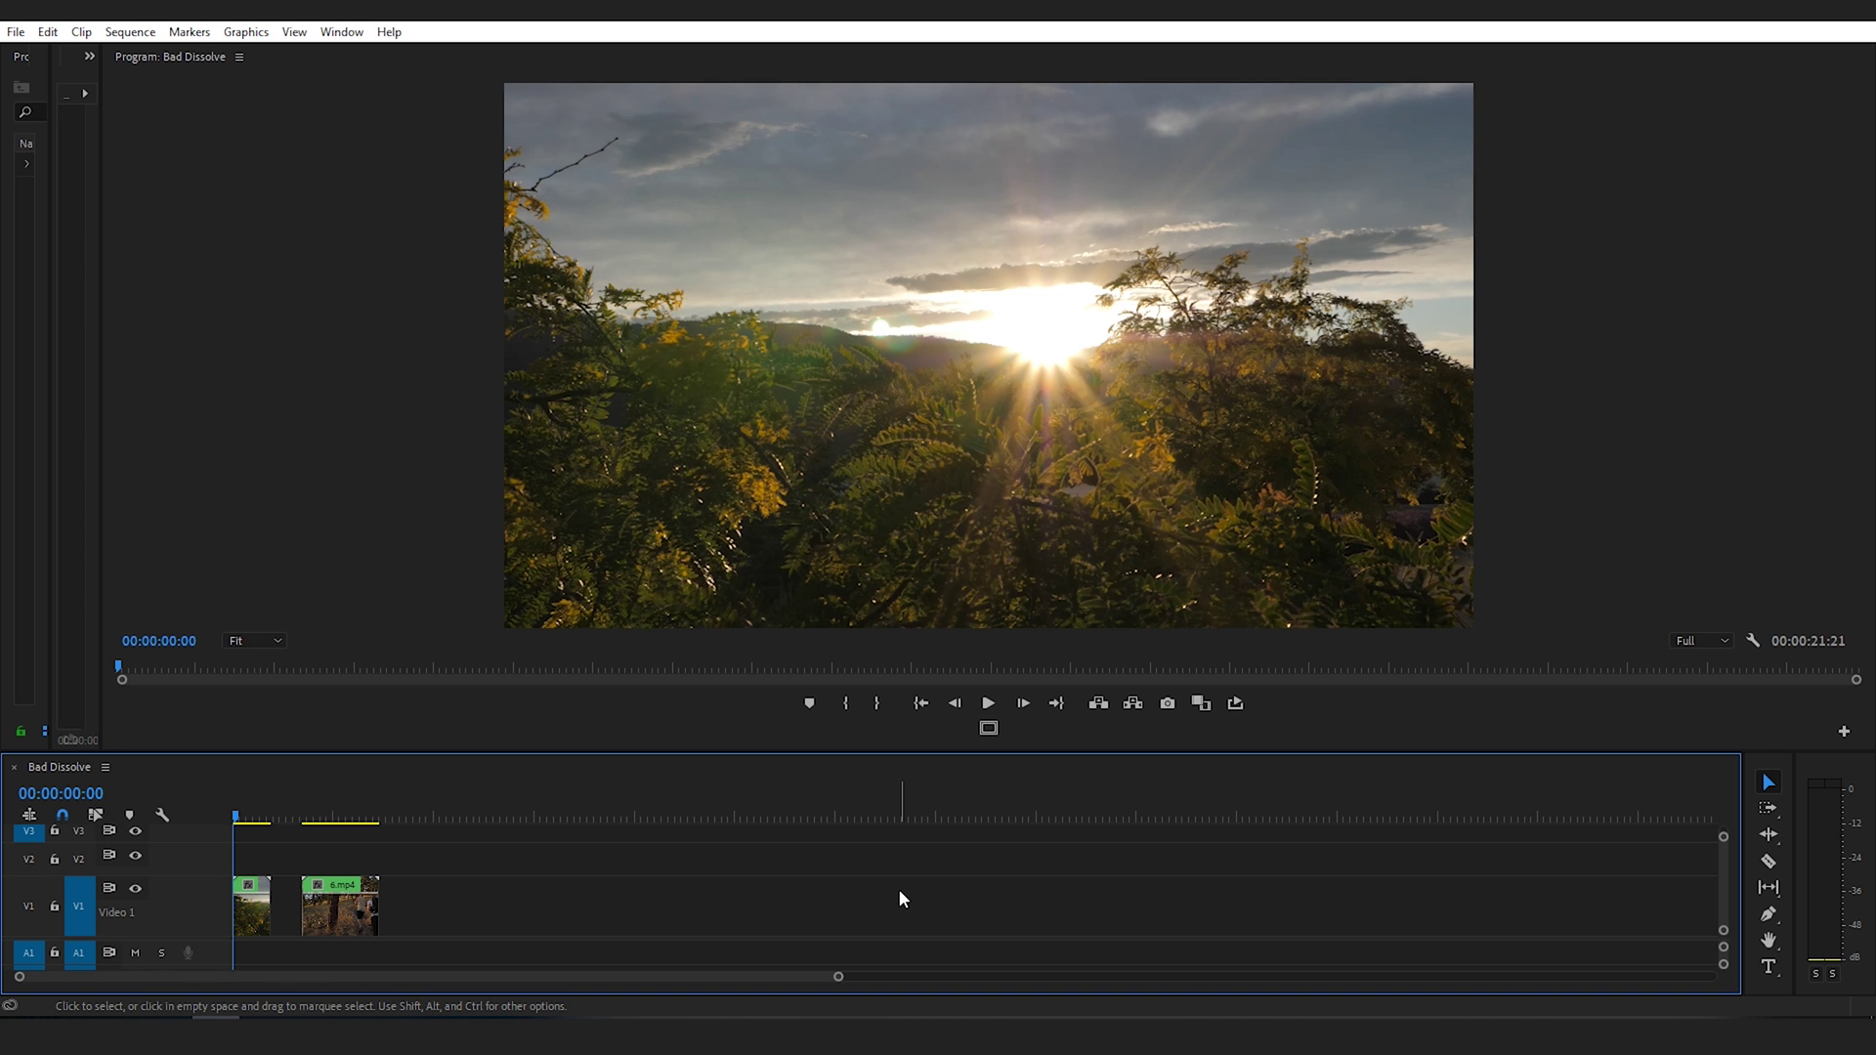
pyautogui.moveTo(340, 914); pyautogui.dragTo(310, 913)
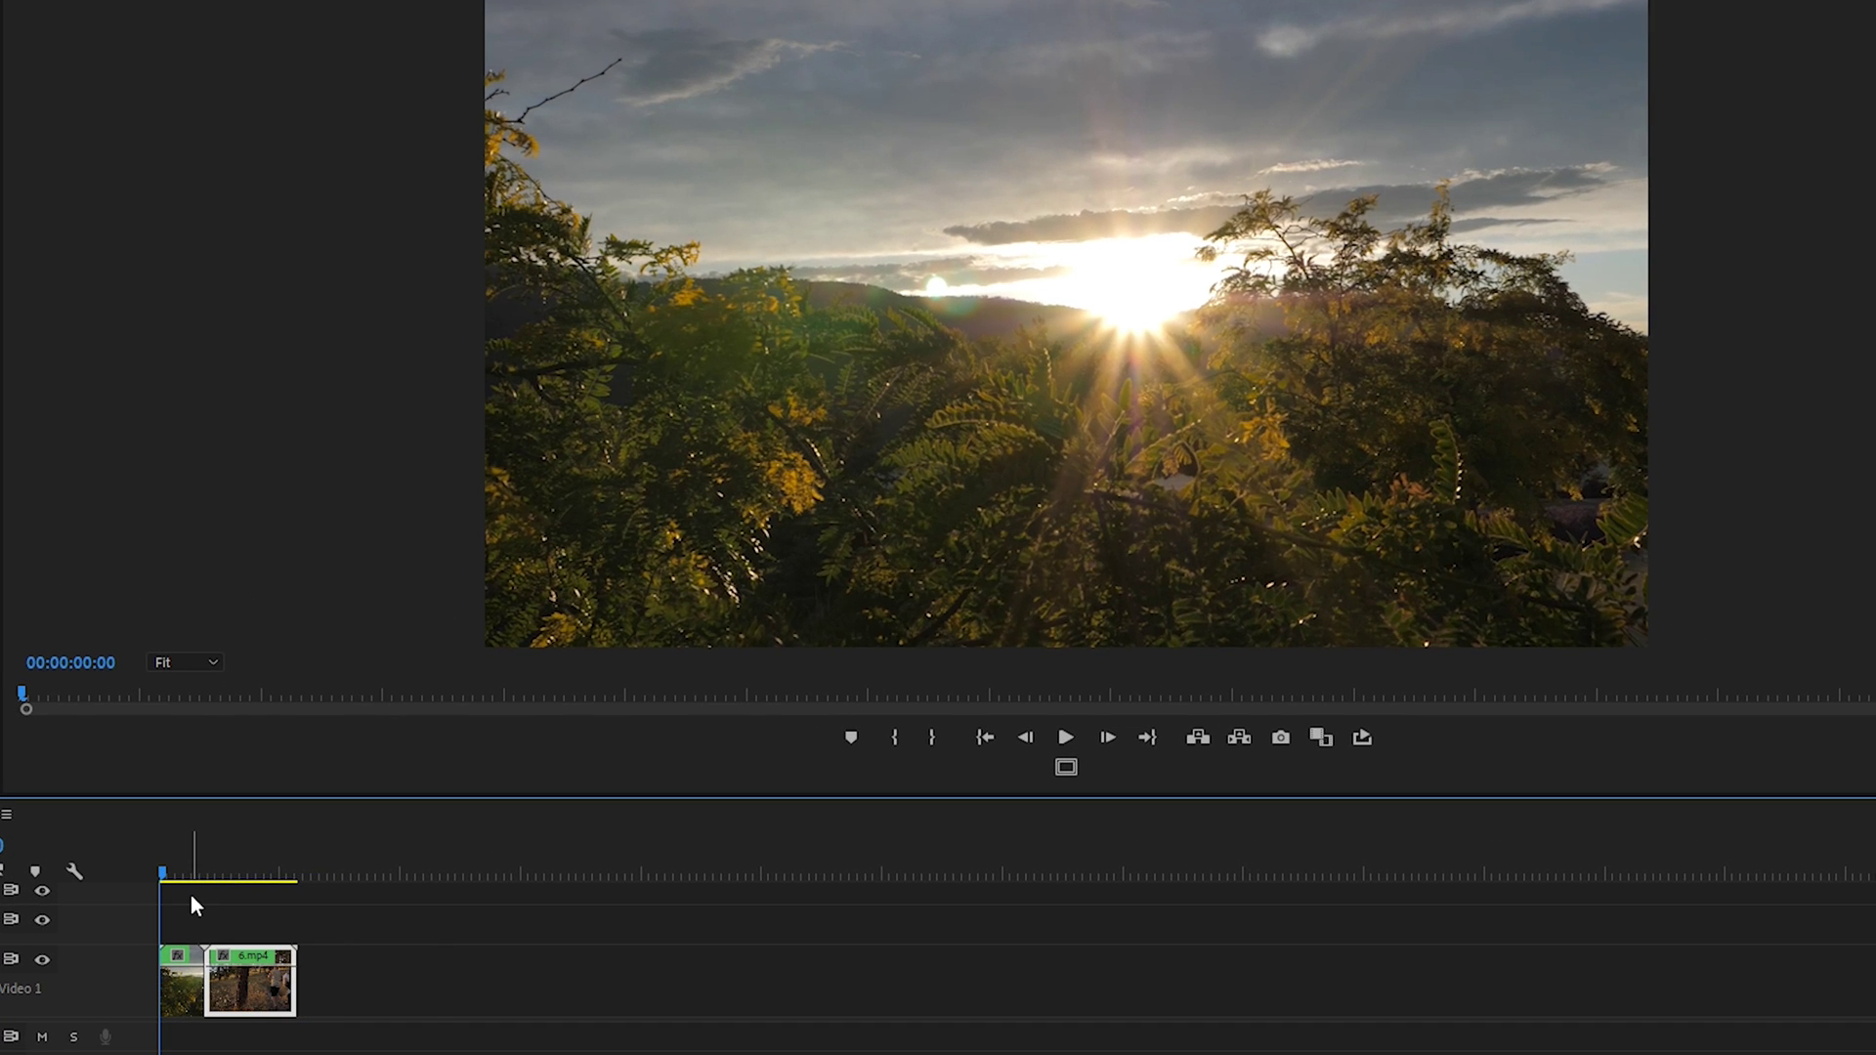
pyautogui.press('=')
pyautogui.press('space')
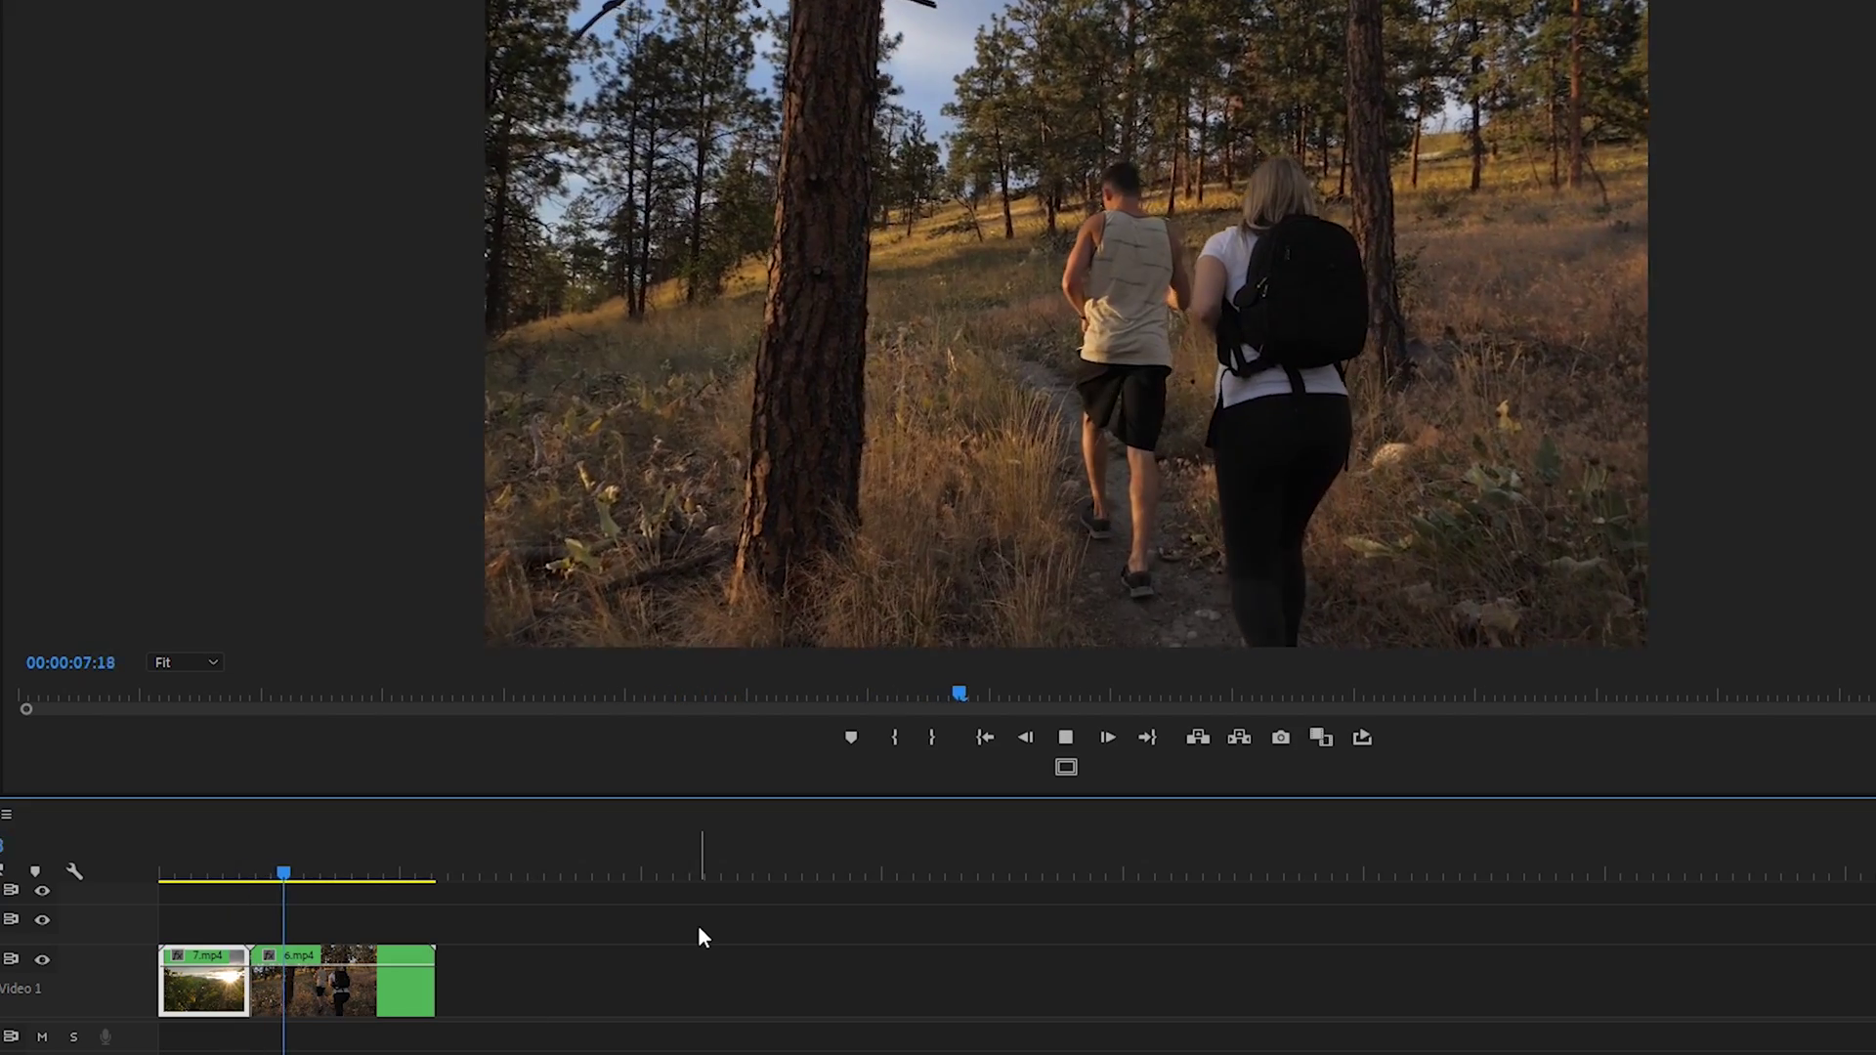
pyautogui.press('Down')
# - Apply the default Cross Dissolve at the 7.mp4–6.mp4 edit and dismiss the insufficient-media warning
pyautogui.click(259, 875)
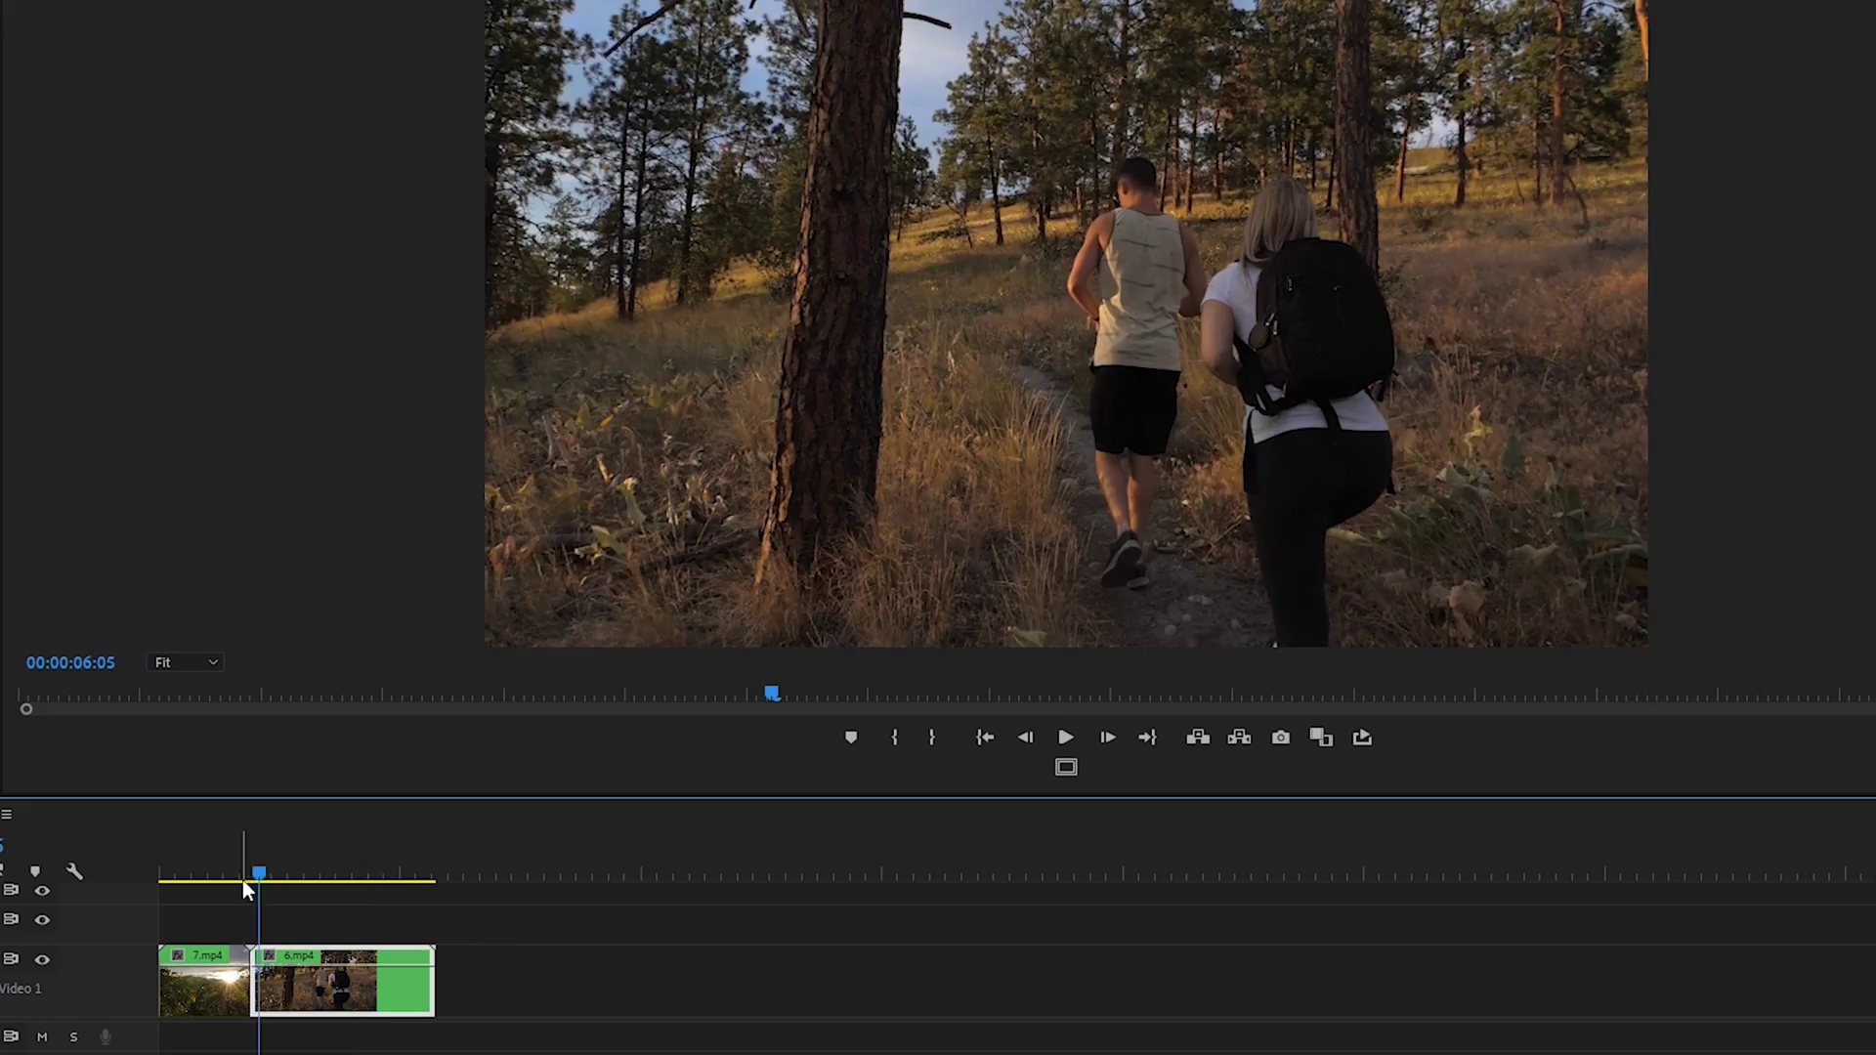
pyautogui.moveTo(267, 870); pyautogui.dragTo(255, 875)
pyautogui.click(278, 925)
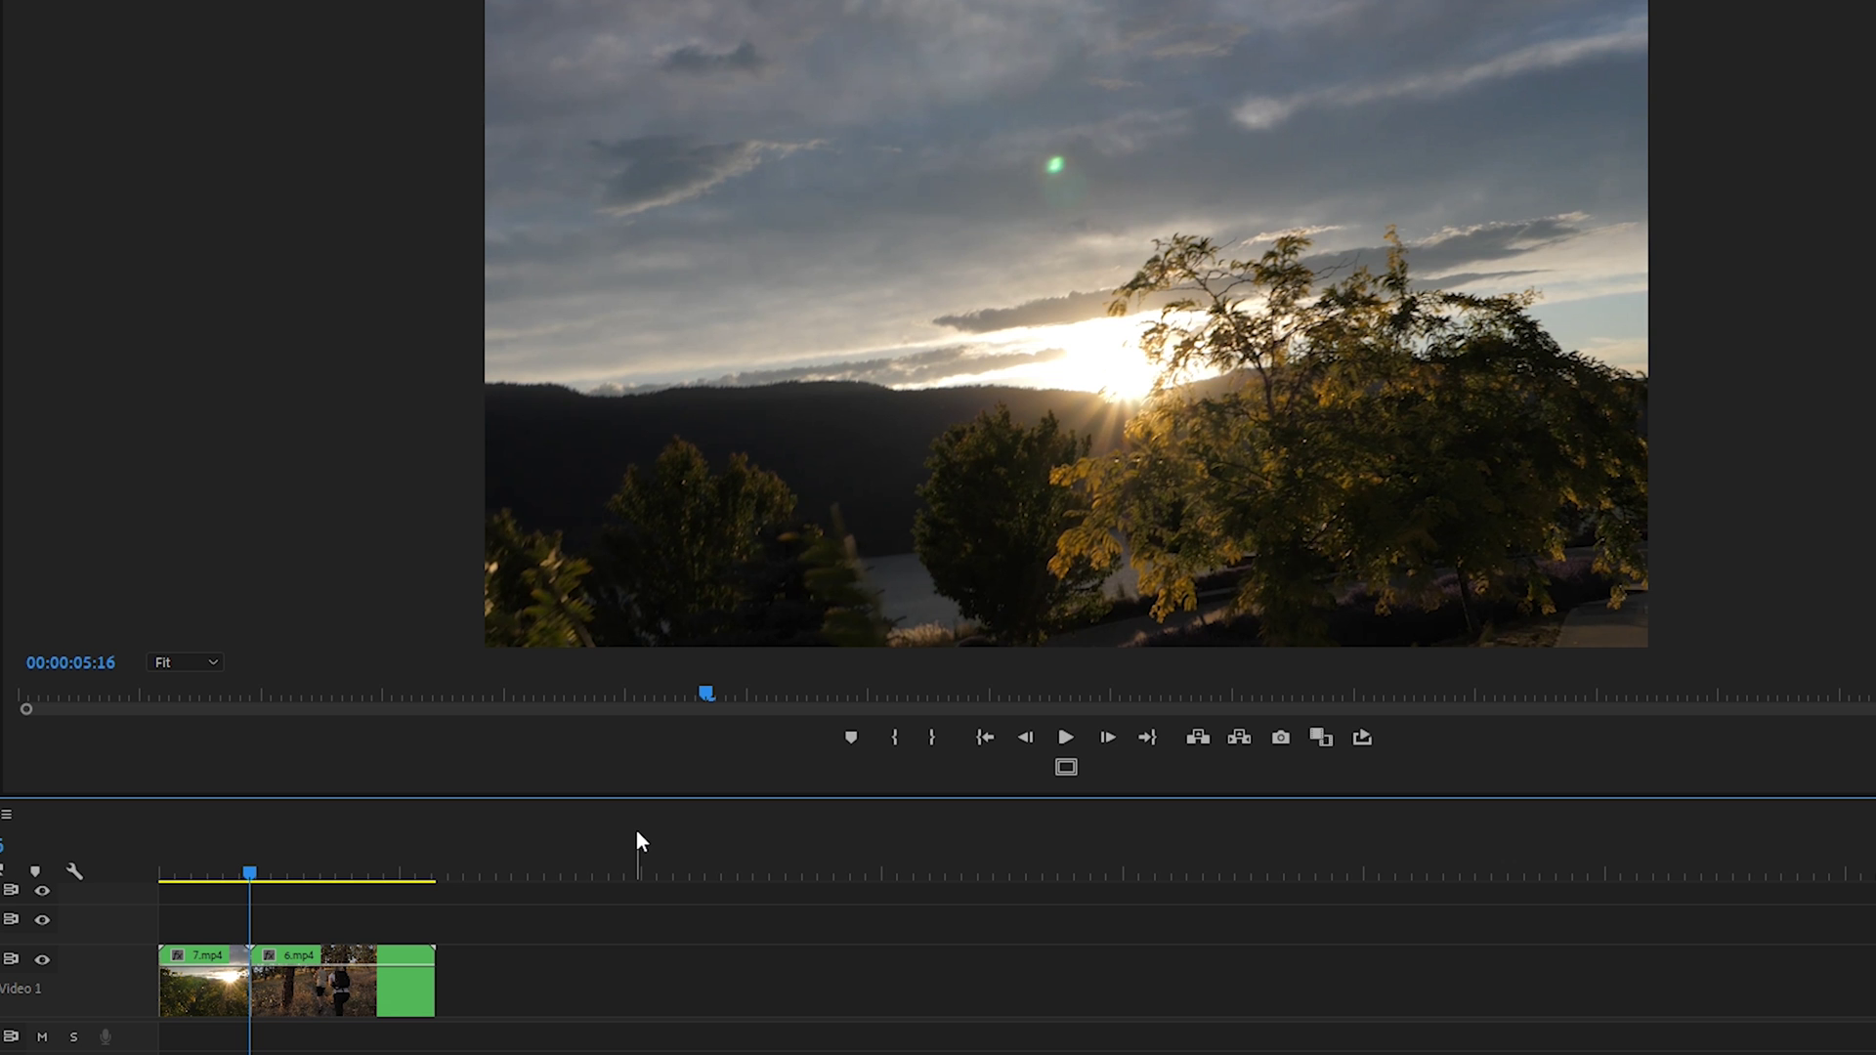
pyautogui.hotkey('ctrl', 'd')
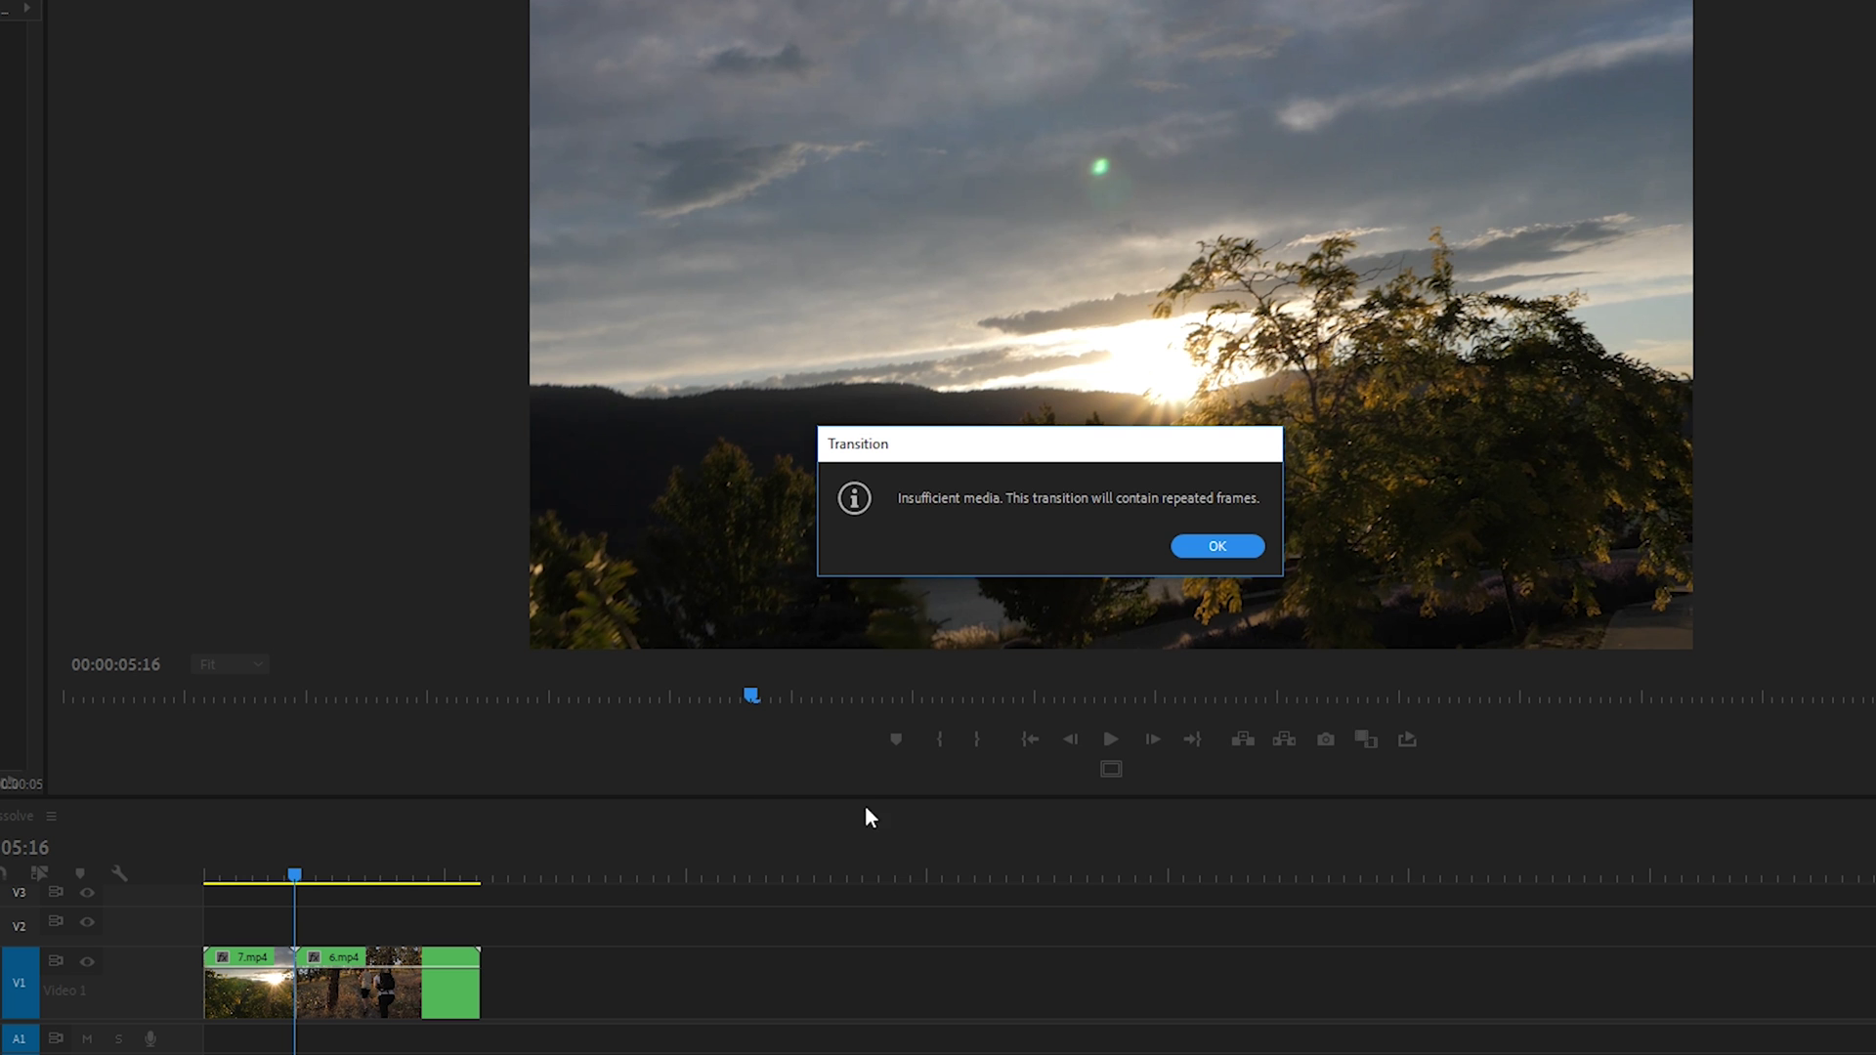
pyautogui.click(1212, 547)
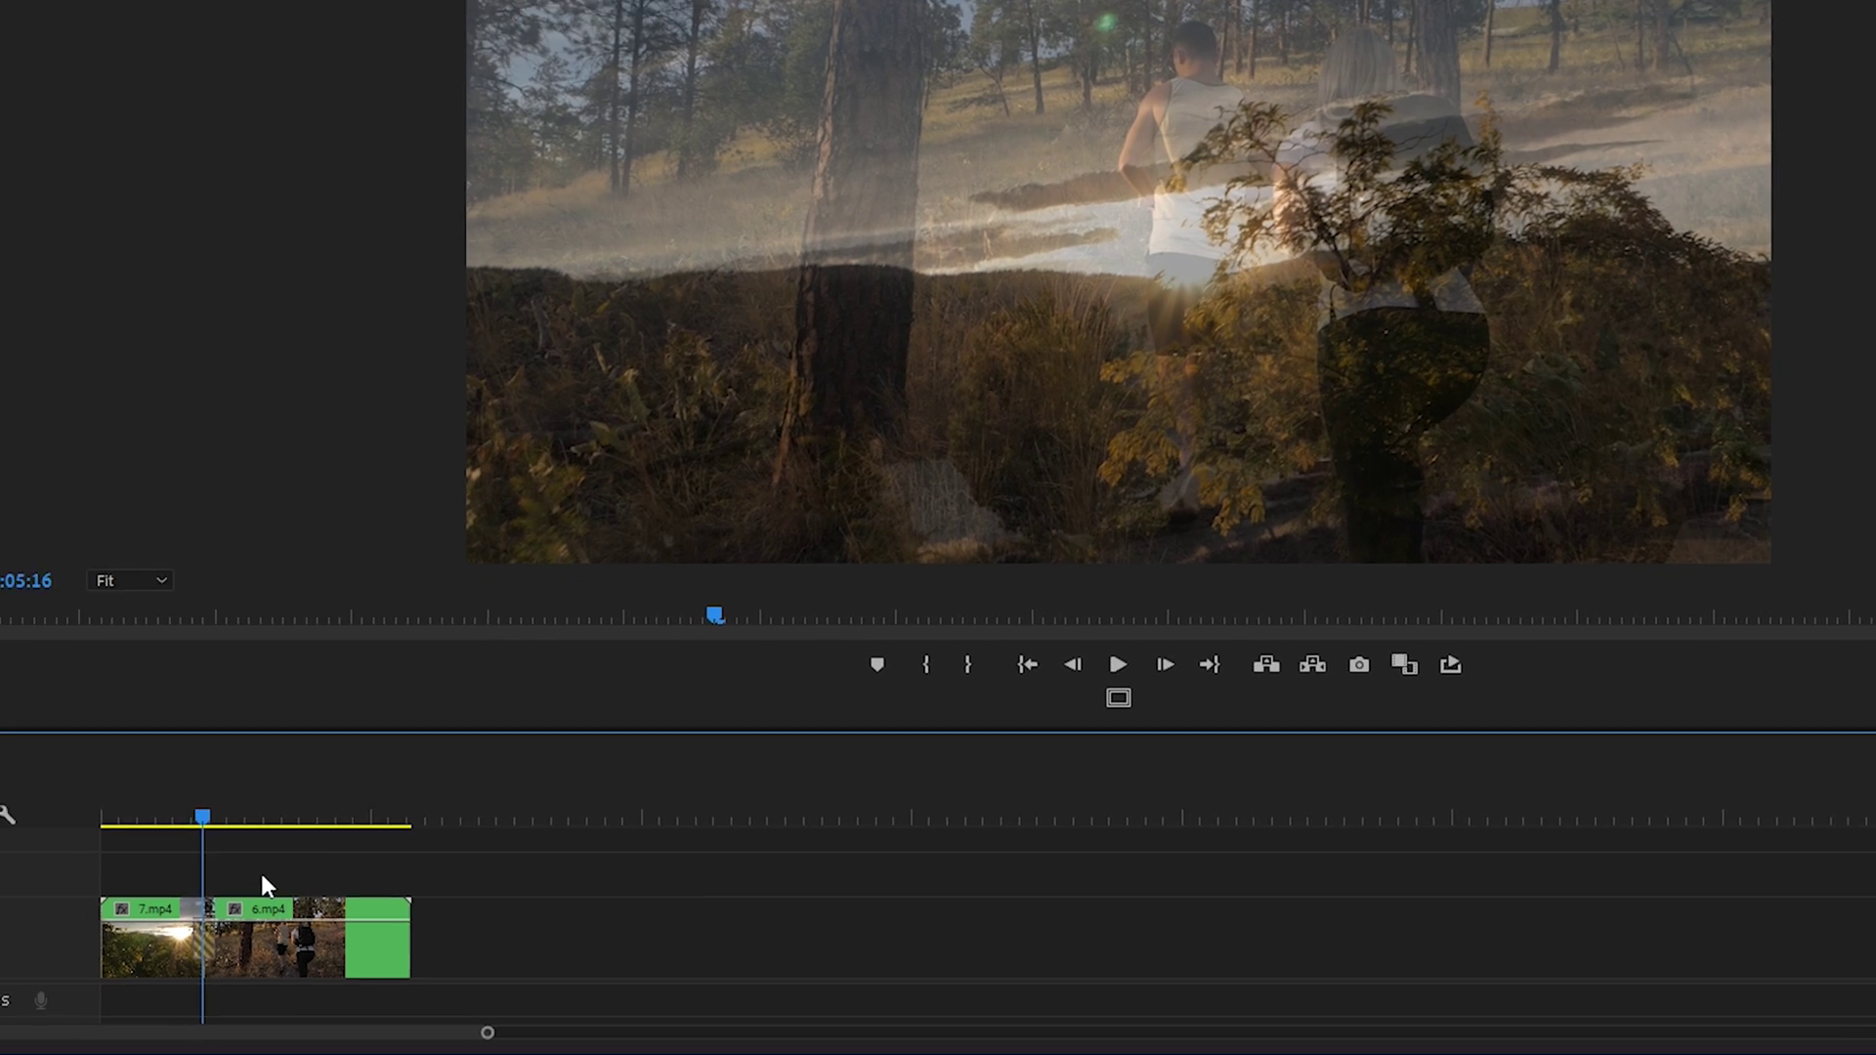
# - Zoom the timeline in around the cross dissolve to reveal its hatched area, then select it
pyautogui.press('=')
pyautogui.press('=')
pyautogui.press('=')
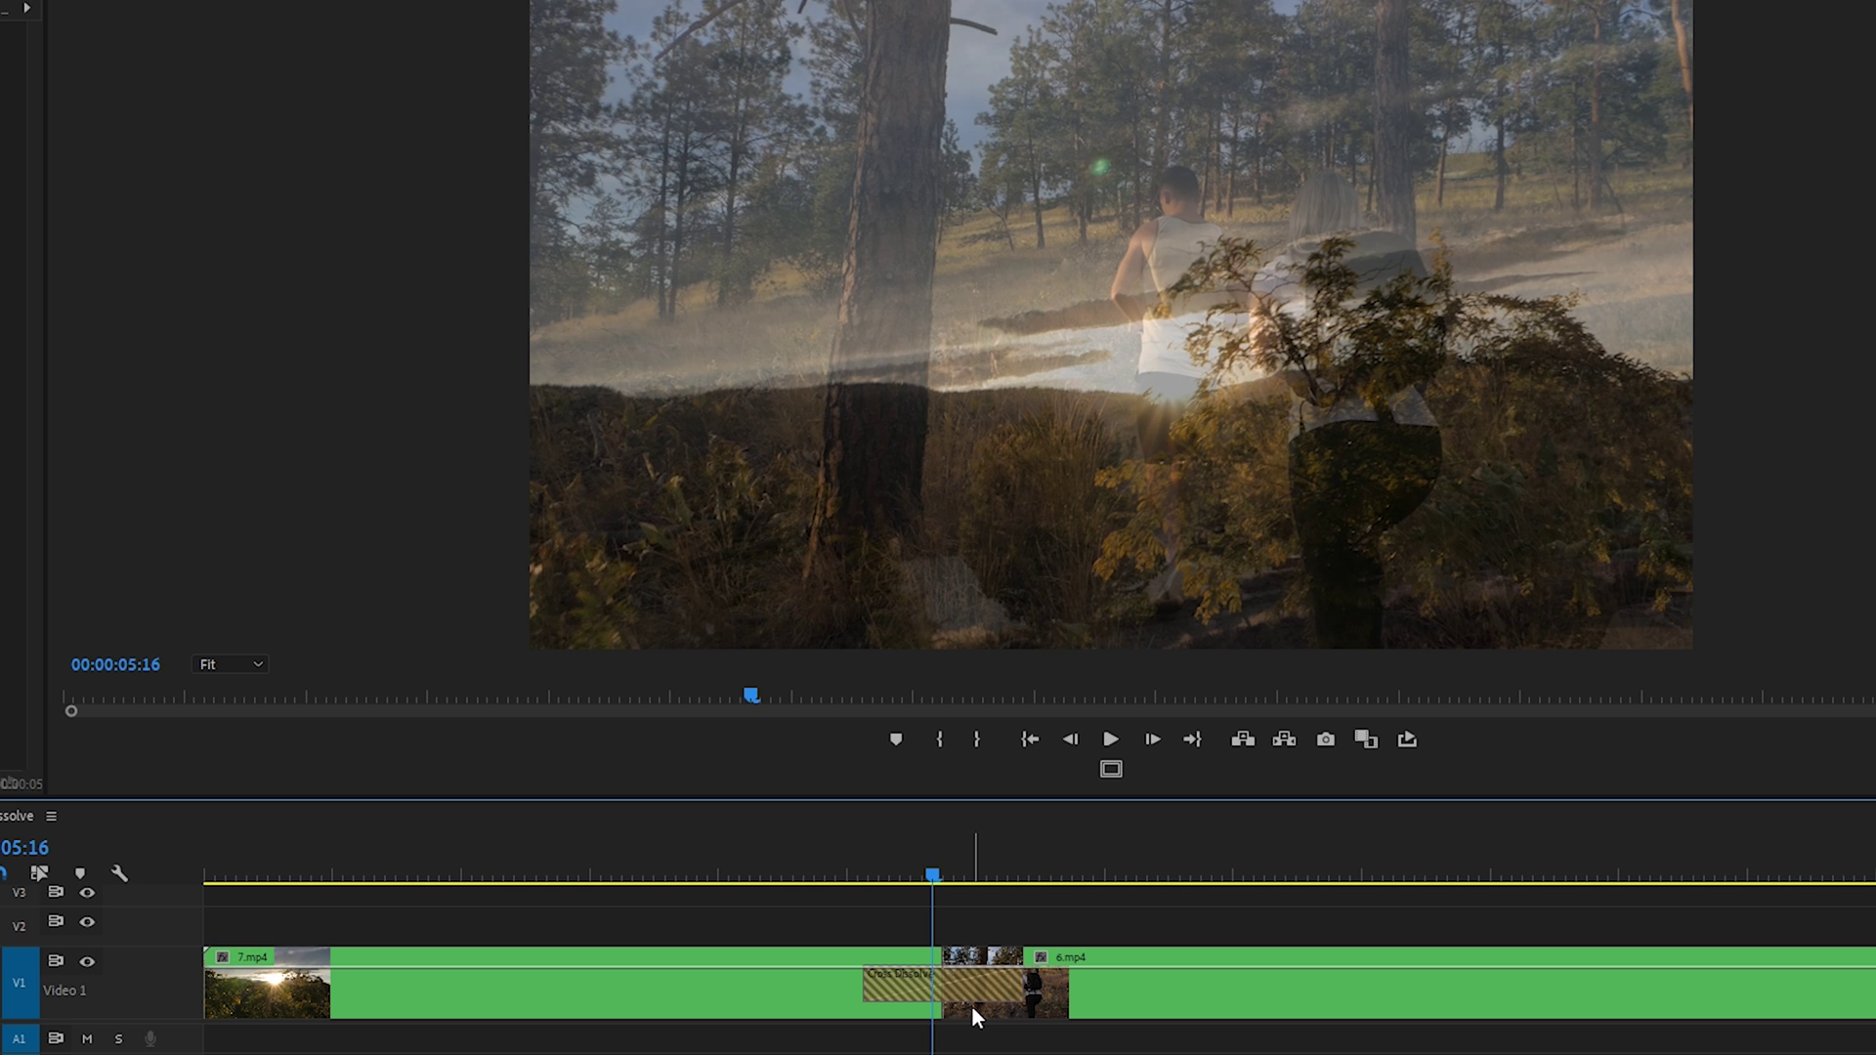
pyautogui.click(361, 472)
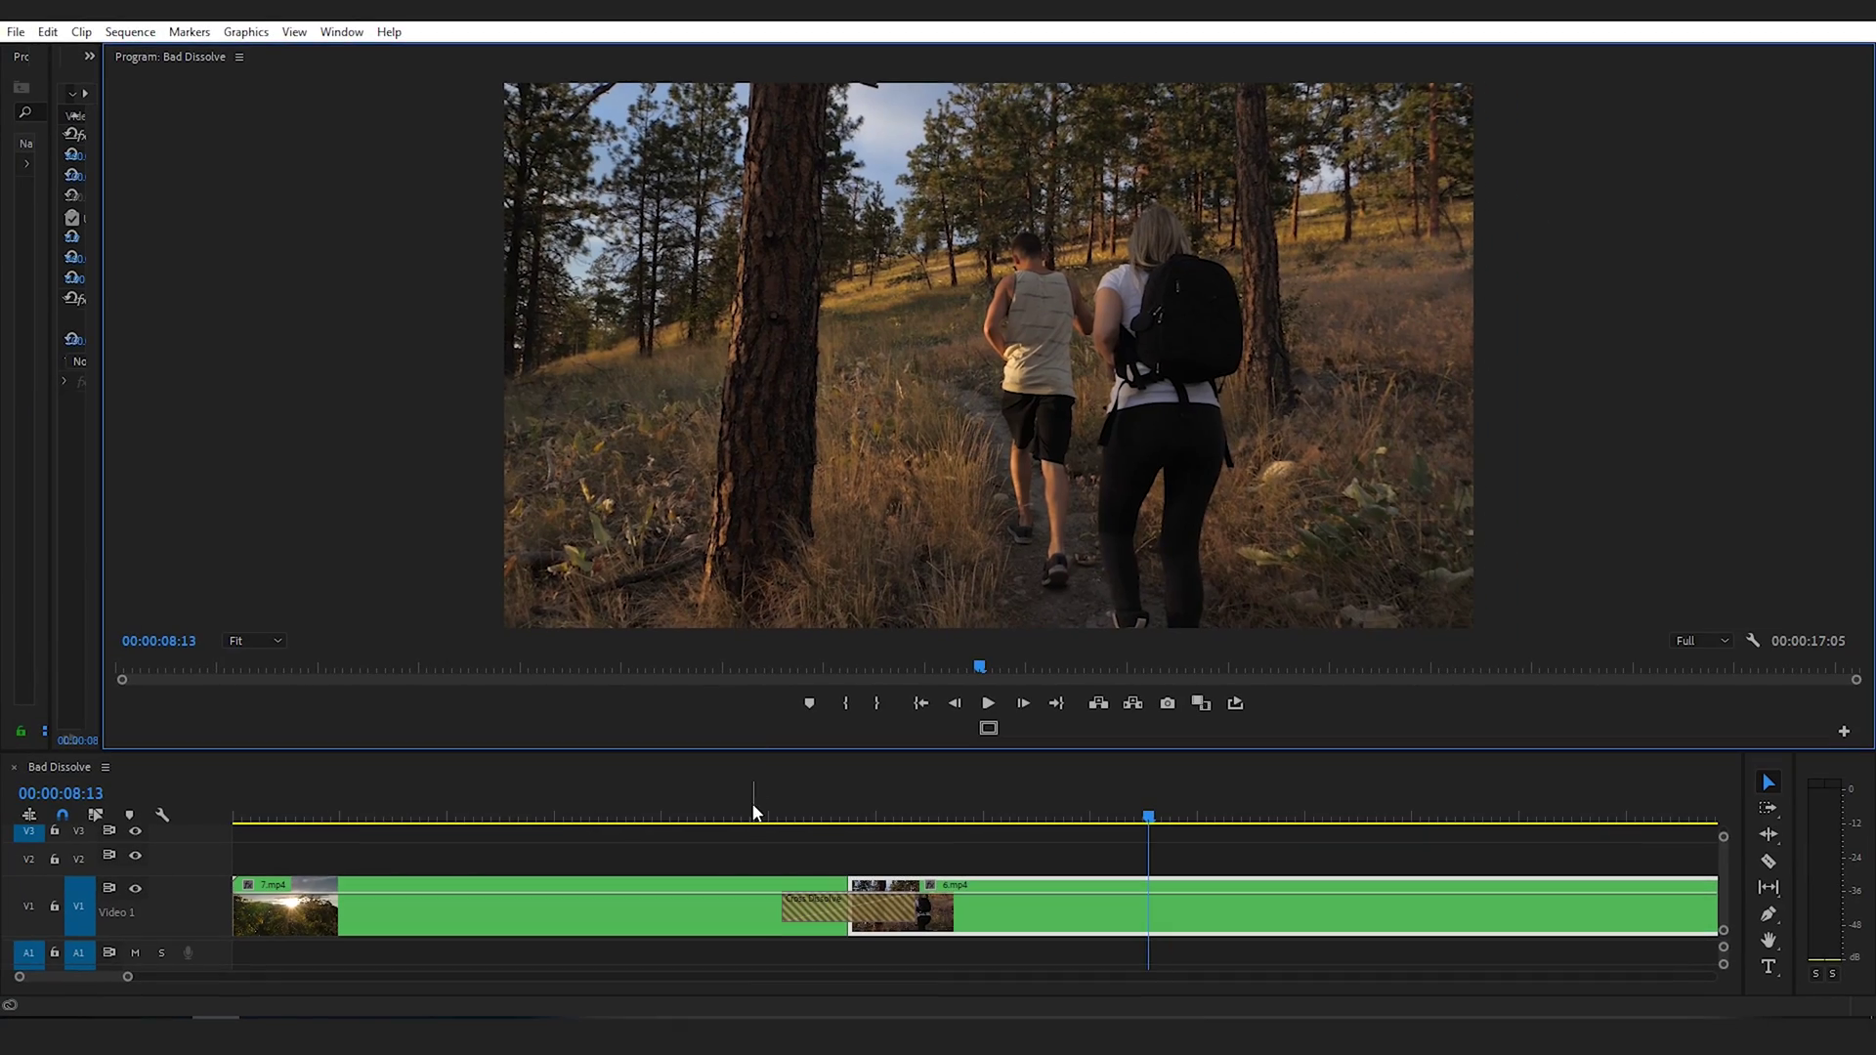
pyautogui.click(753, 811)
# - Delete the cross dissolve and trim 7.mp4's end back to the playhead
pyautogui.click(828, 911)
pyautogui.press('Delete')
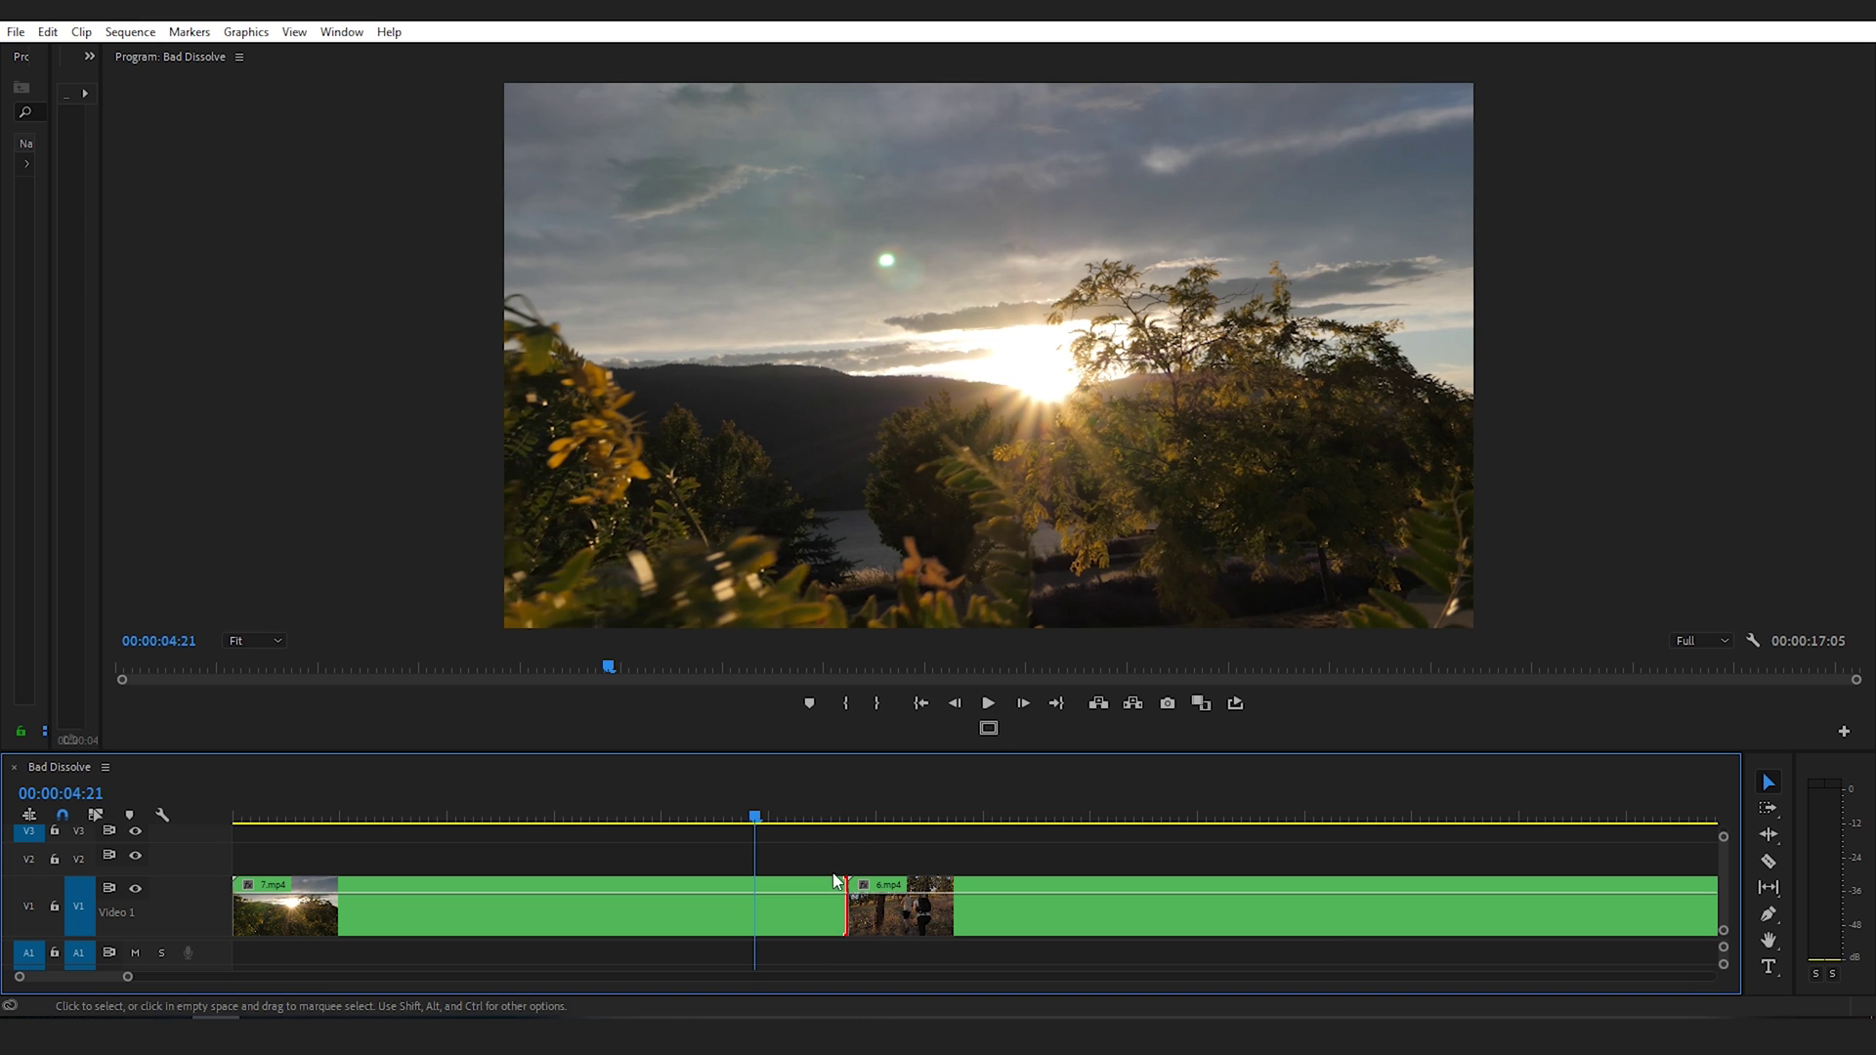
pyautogui.click(821, 923)
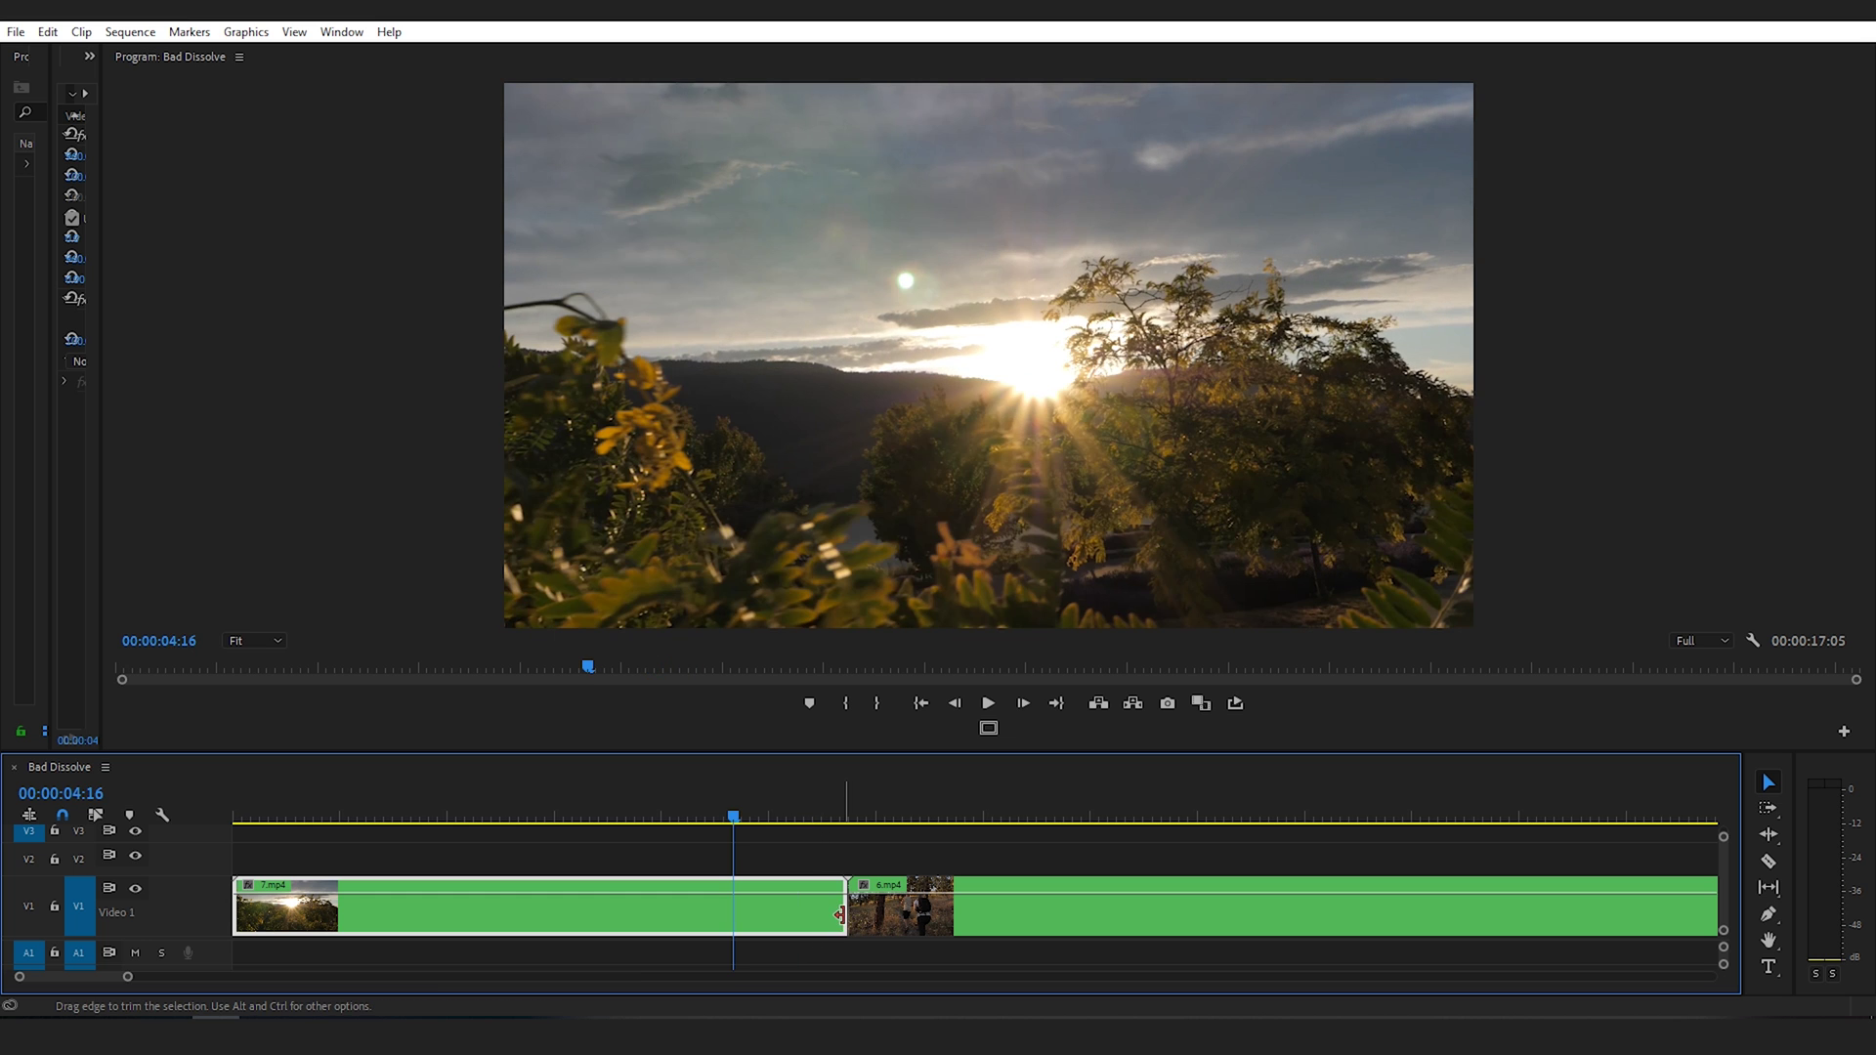
pyautogui.moveTo(843, 904); pyautogui.dragTo(728, 894)
# - Scrub into 6.mp4 and trim its start so the clips meet at 00:00:04:16
pyautogui.moveTo(859, 817); pyautogui.dragTo(1017, 817)
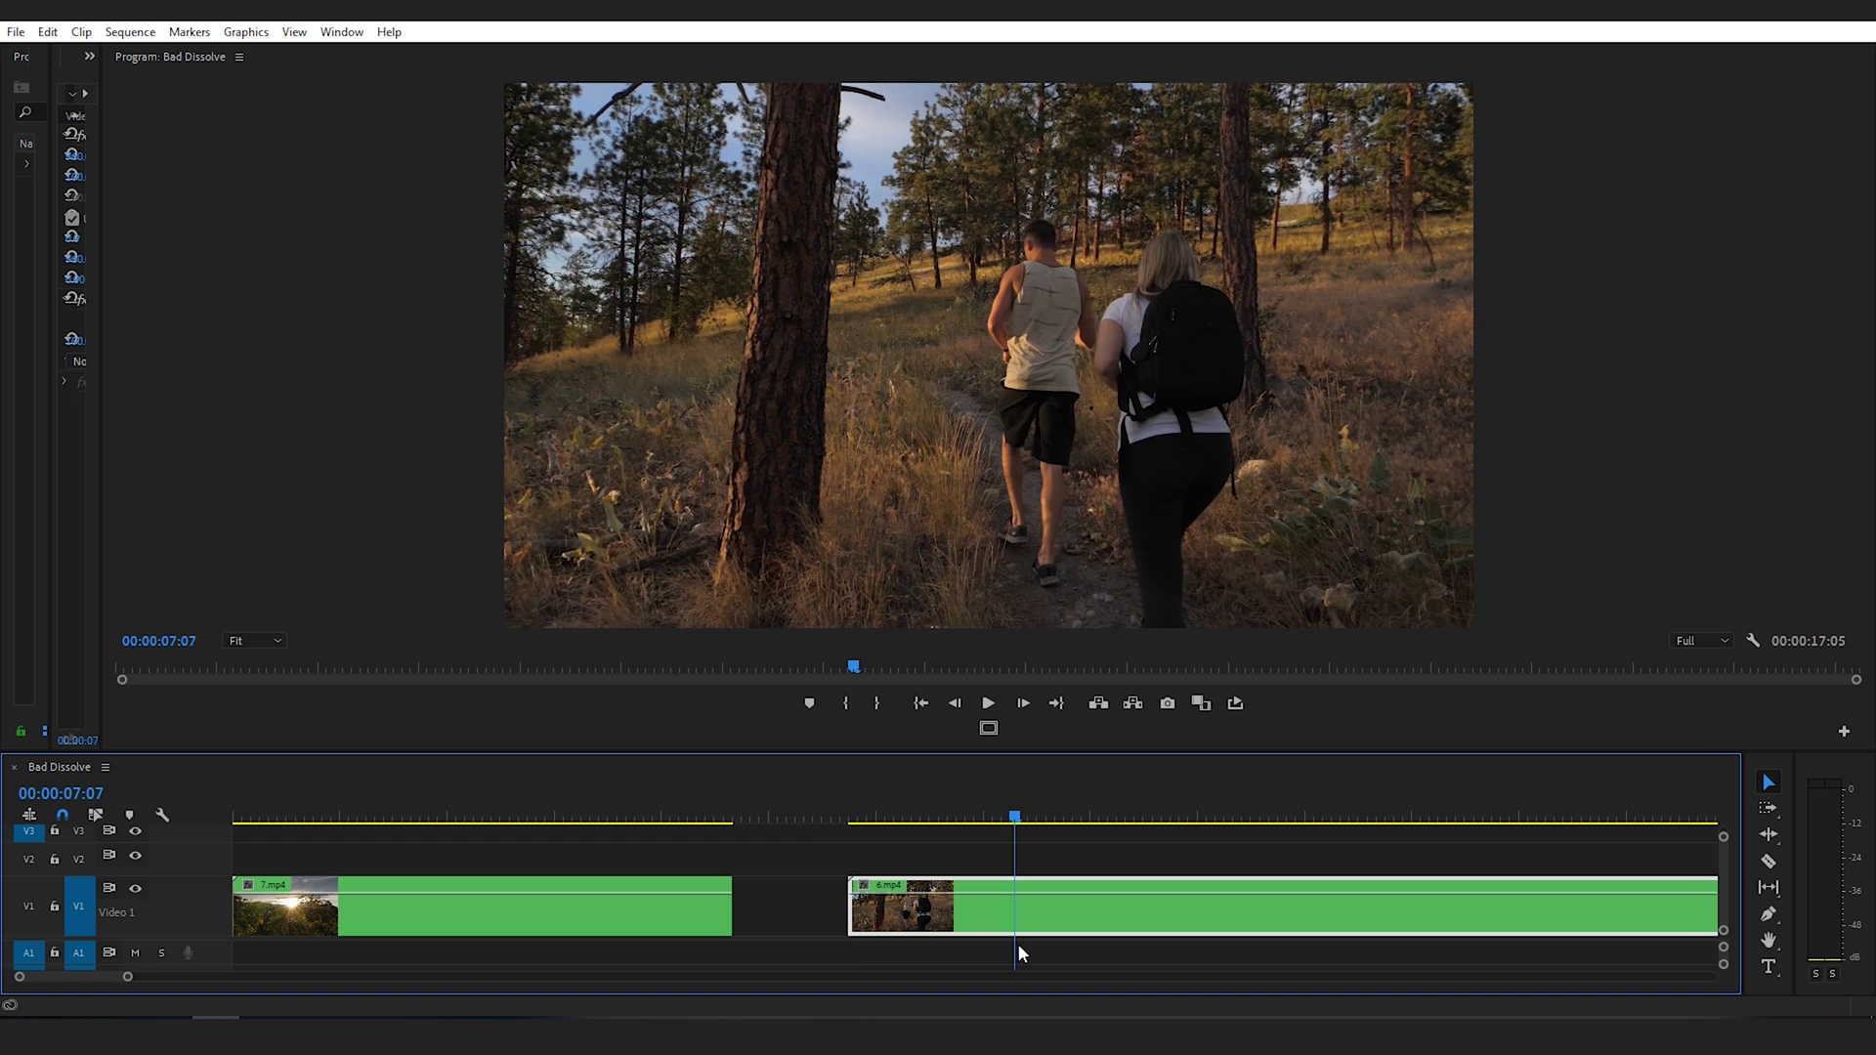
pyautogui.moveTo(1019, 944)
pyautogui.mouseDown()
pyautogui.moveTo(1097, 940)
pyautogui.moveTo(1011, 940)
pyautogui.mouseUp()
pyautogui.moveTo(850, 908); pyautogui.dragTo(999, 909)
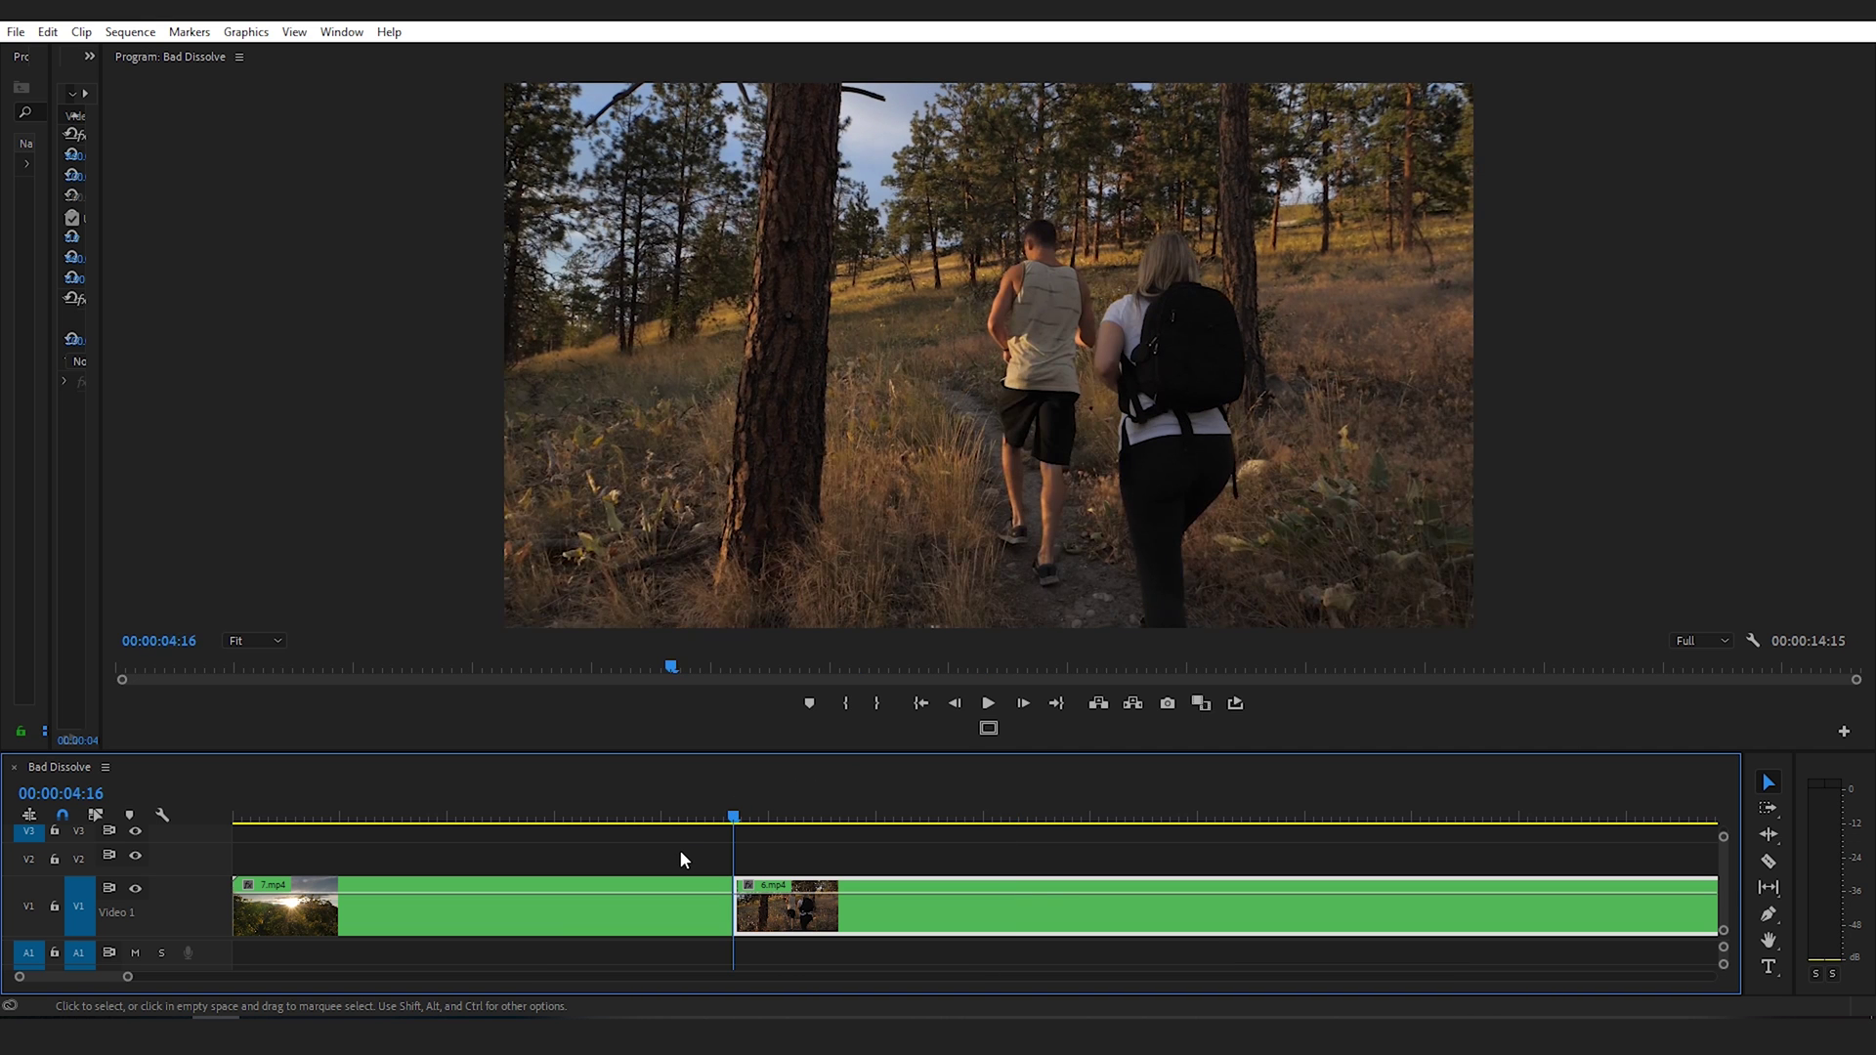
# - Add a cross dissolve at the trimmed cut and play it in a maximized Program Monitor
pyautogui.hotkey('ctrl', 'd')
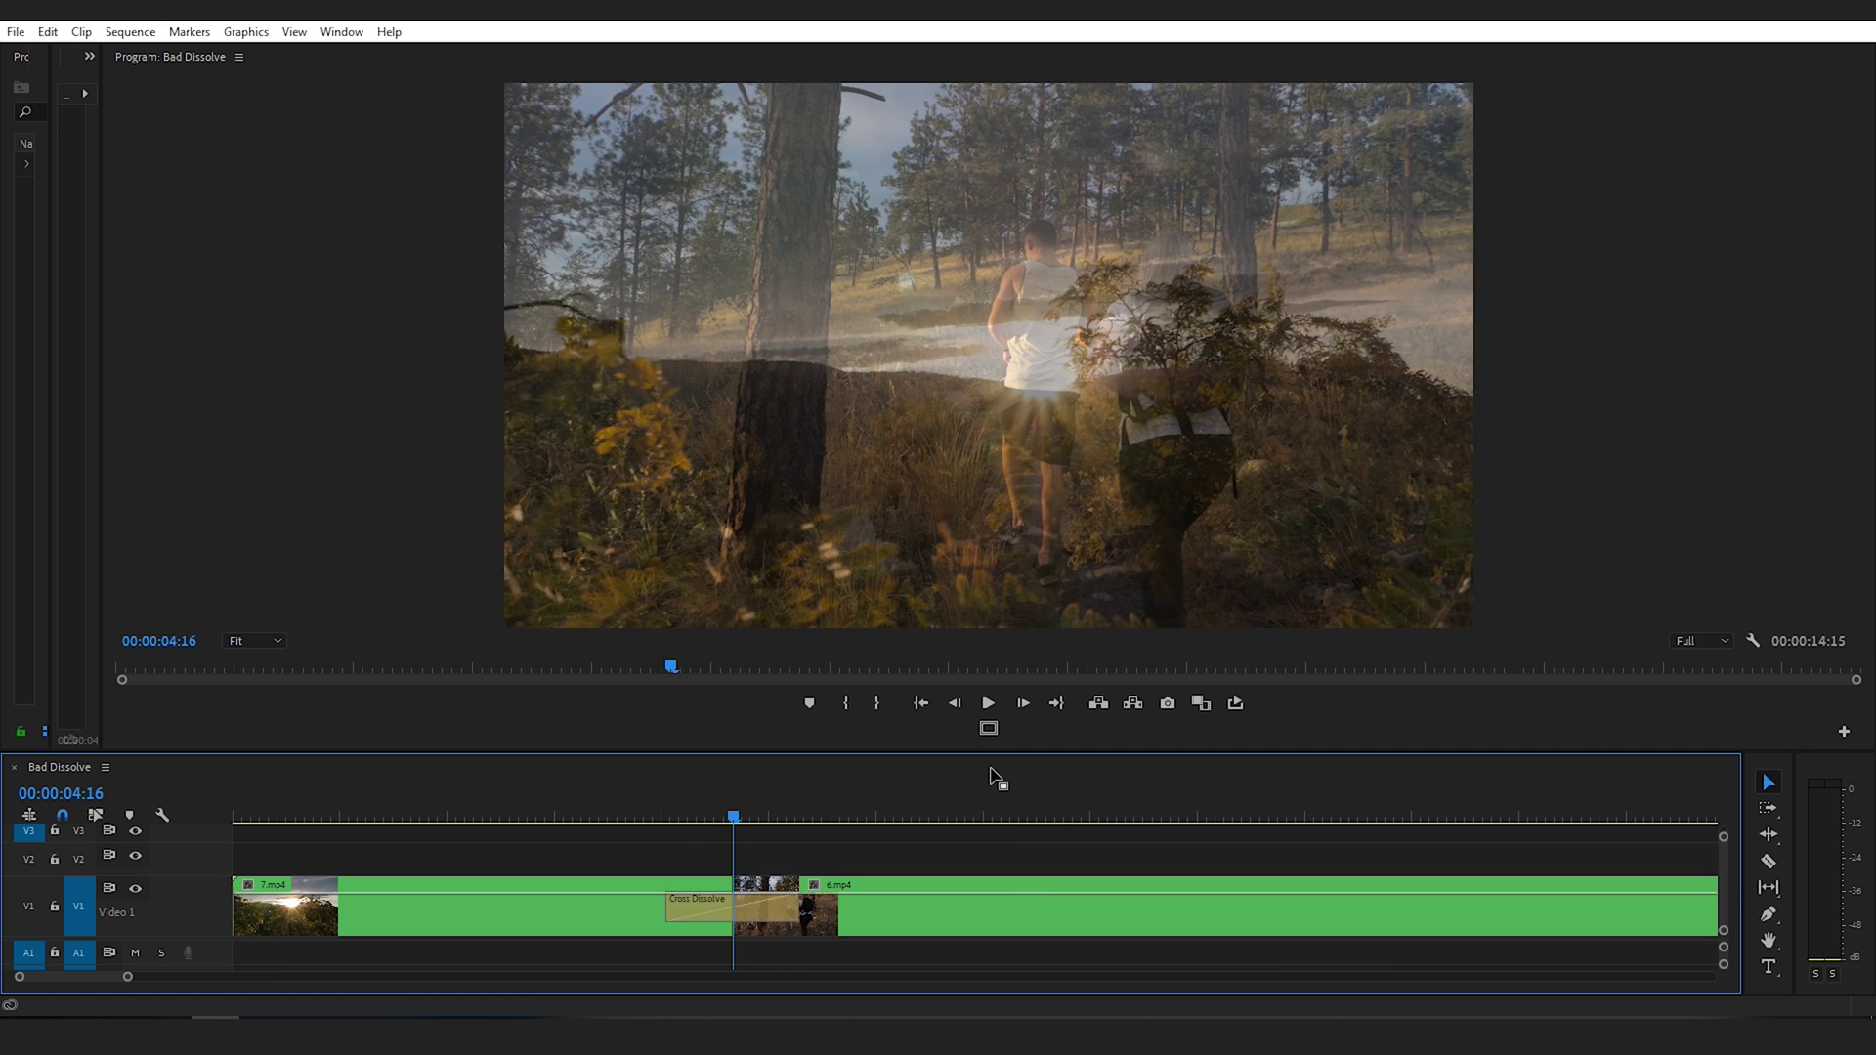
pyautogui.press('`')
pyautogui.press('space')
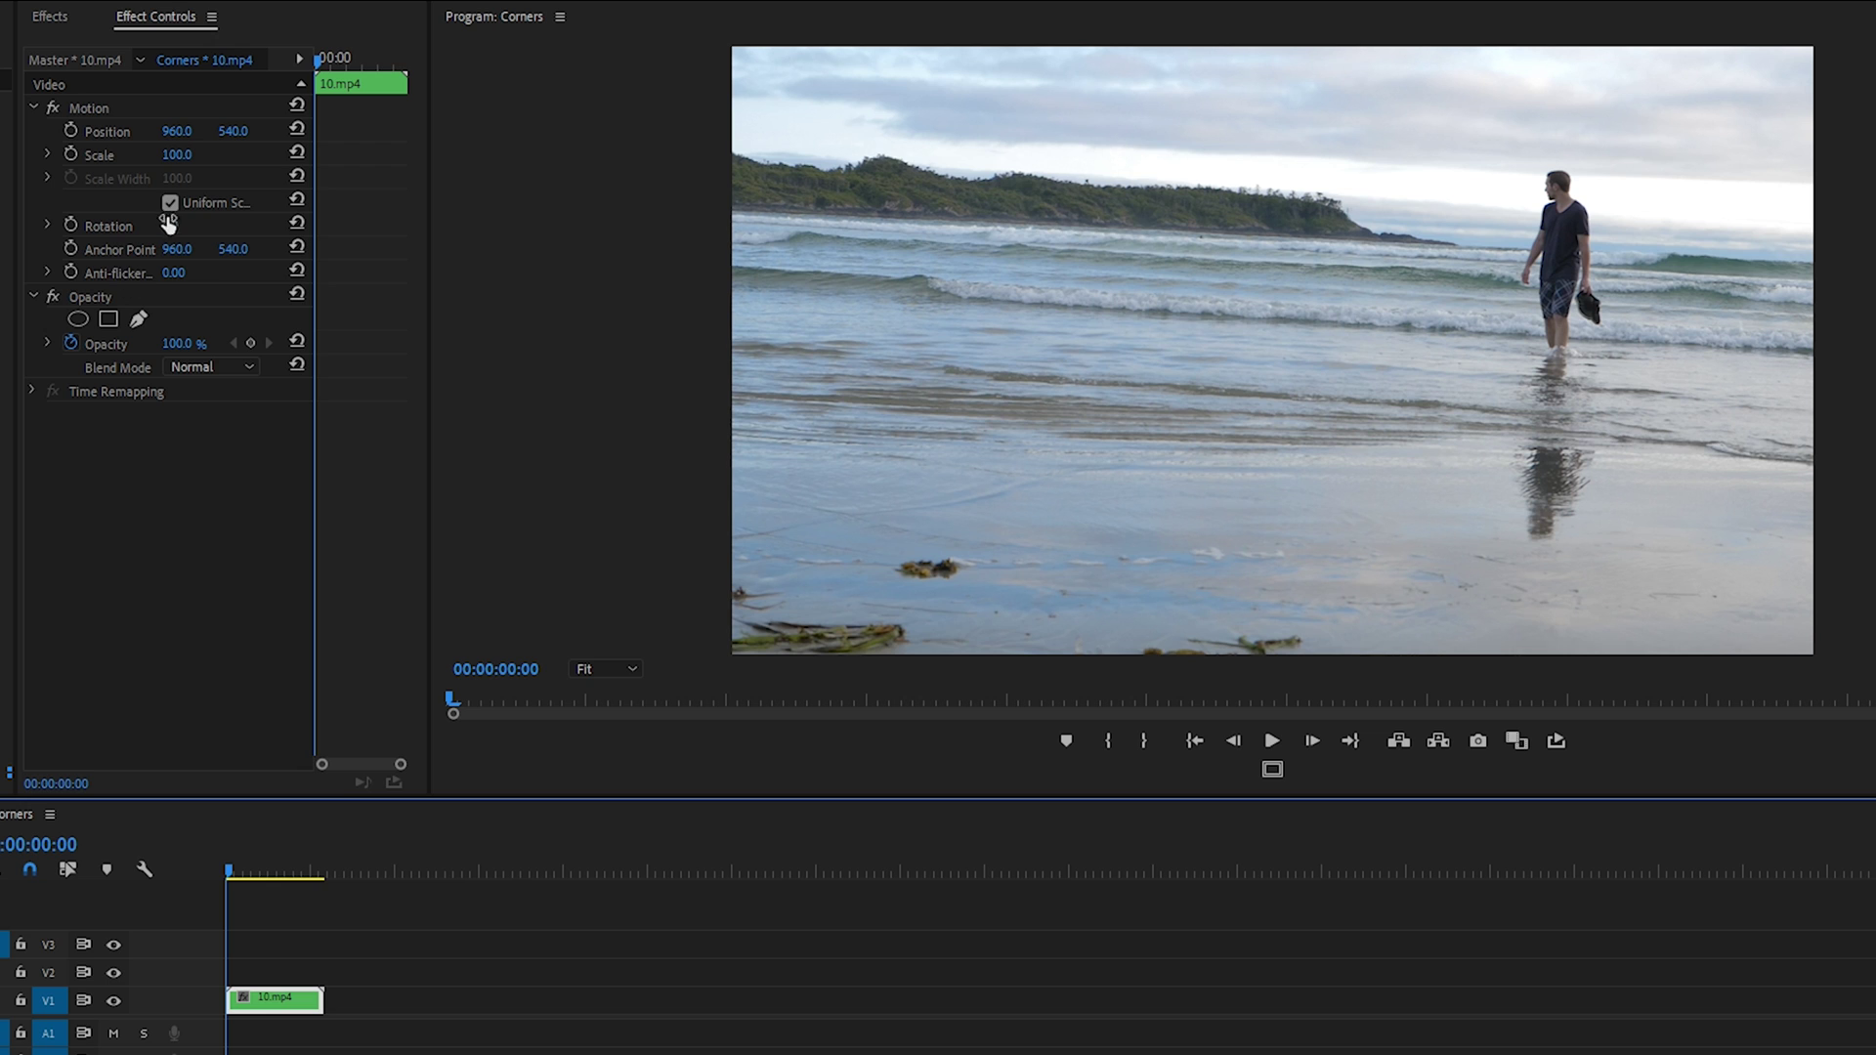
# - Set the 10.mp4 beach clip's Rotation to -2.5° and play it back
pyautogui.click(168, 224)
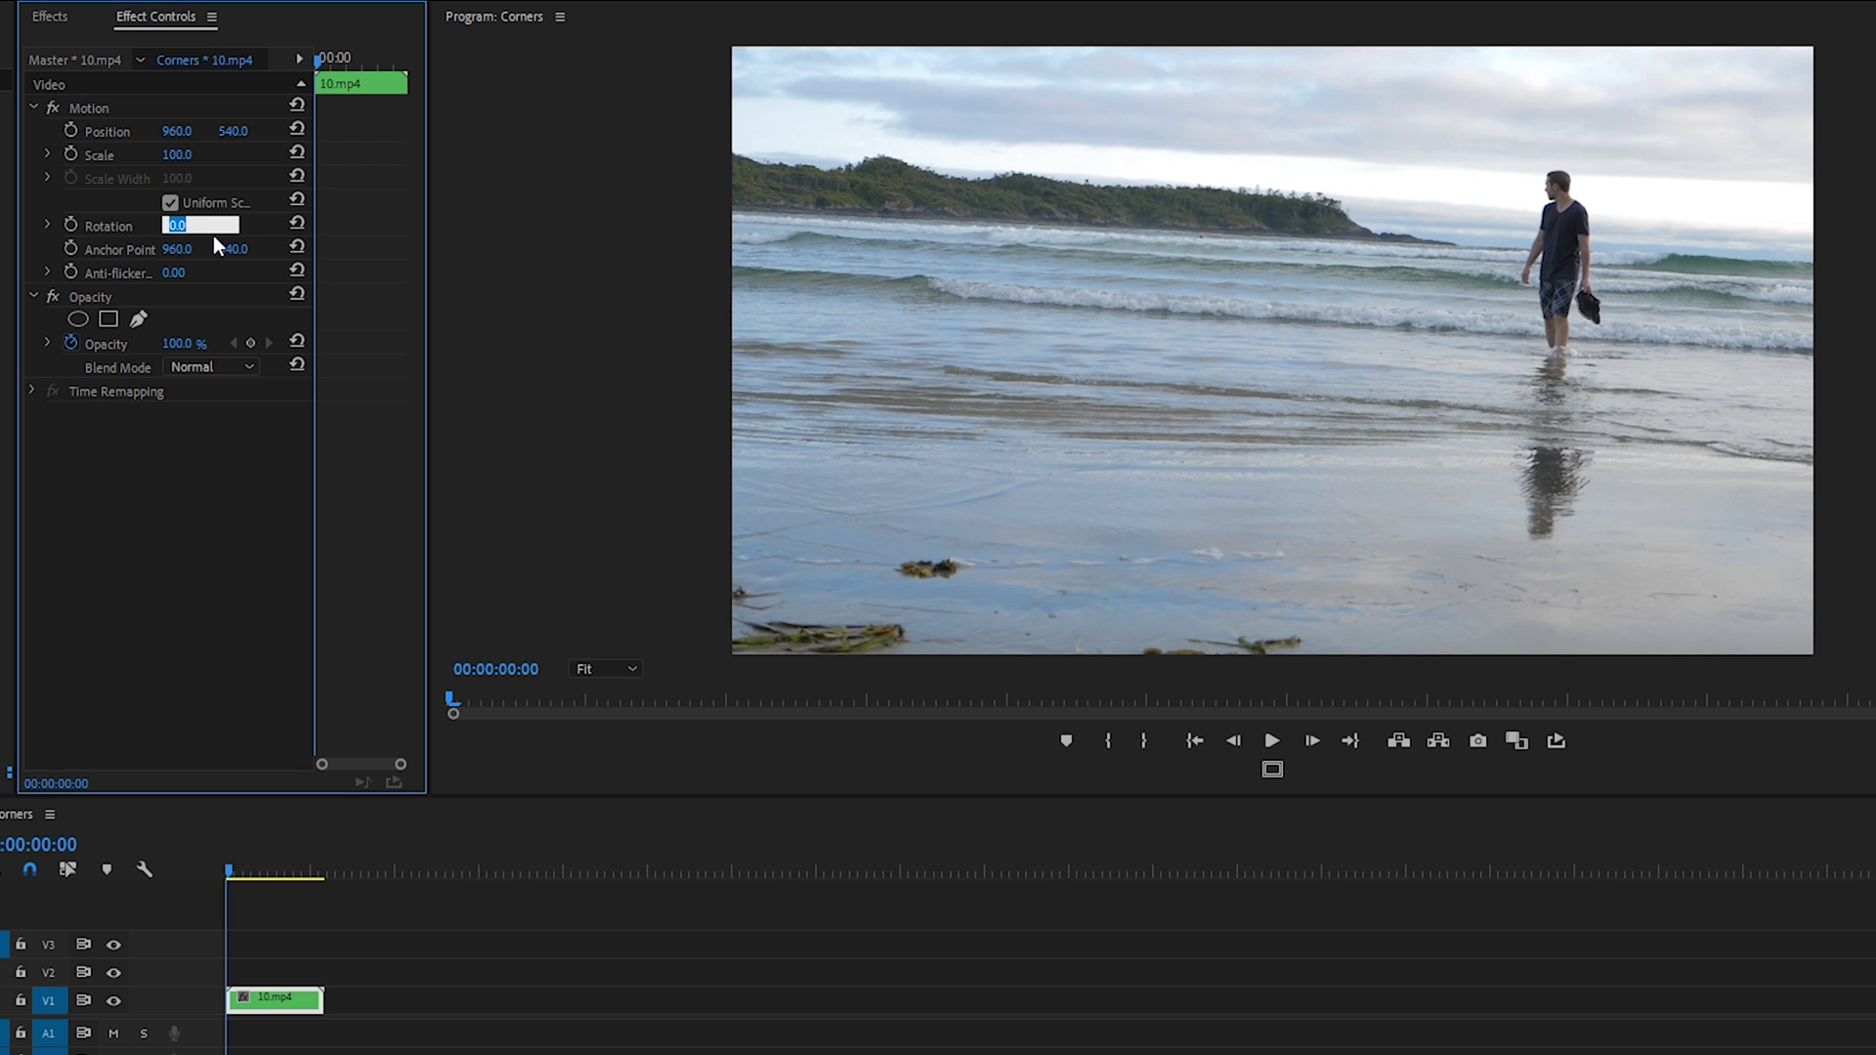
pyautogui.write('-2.5')
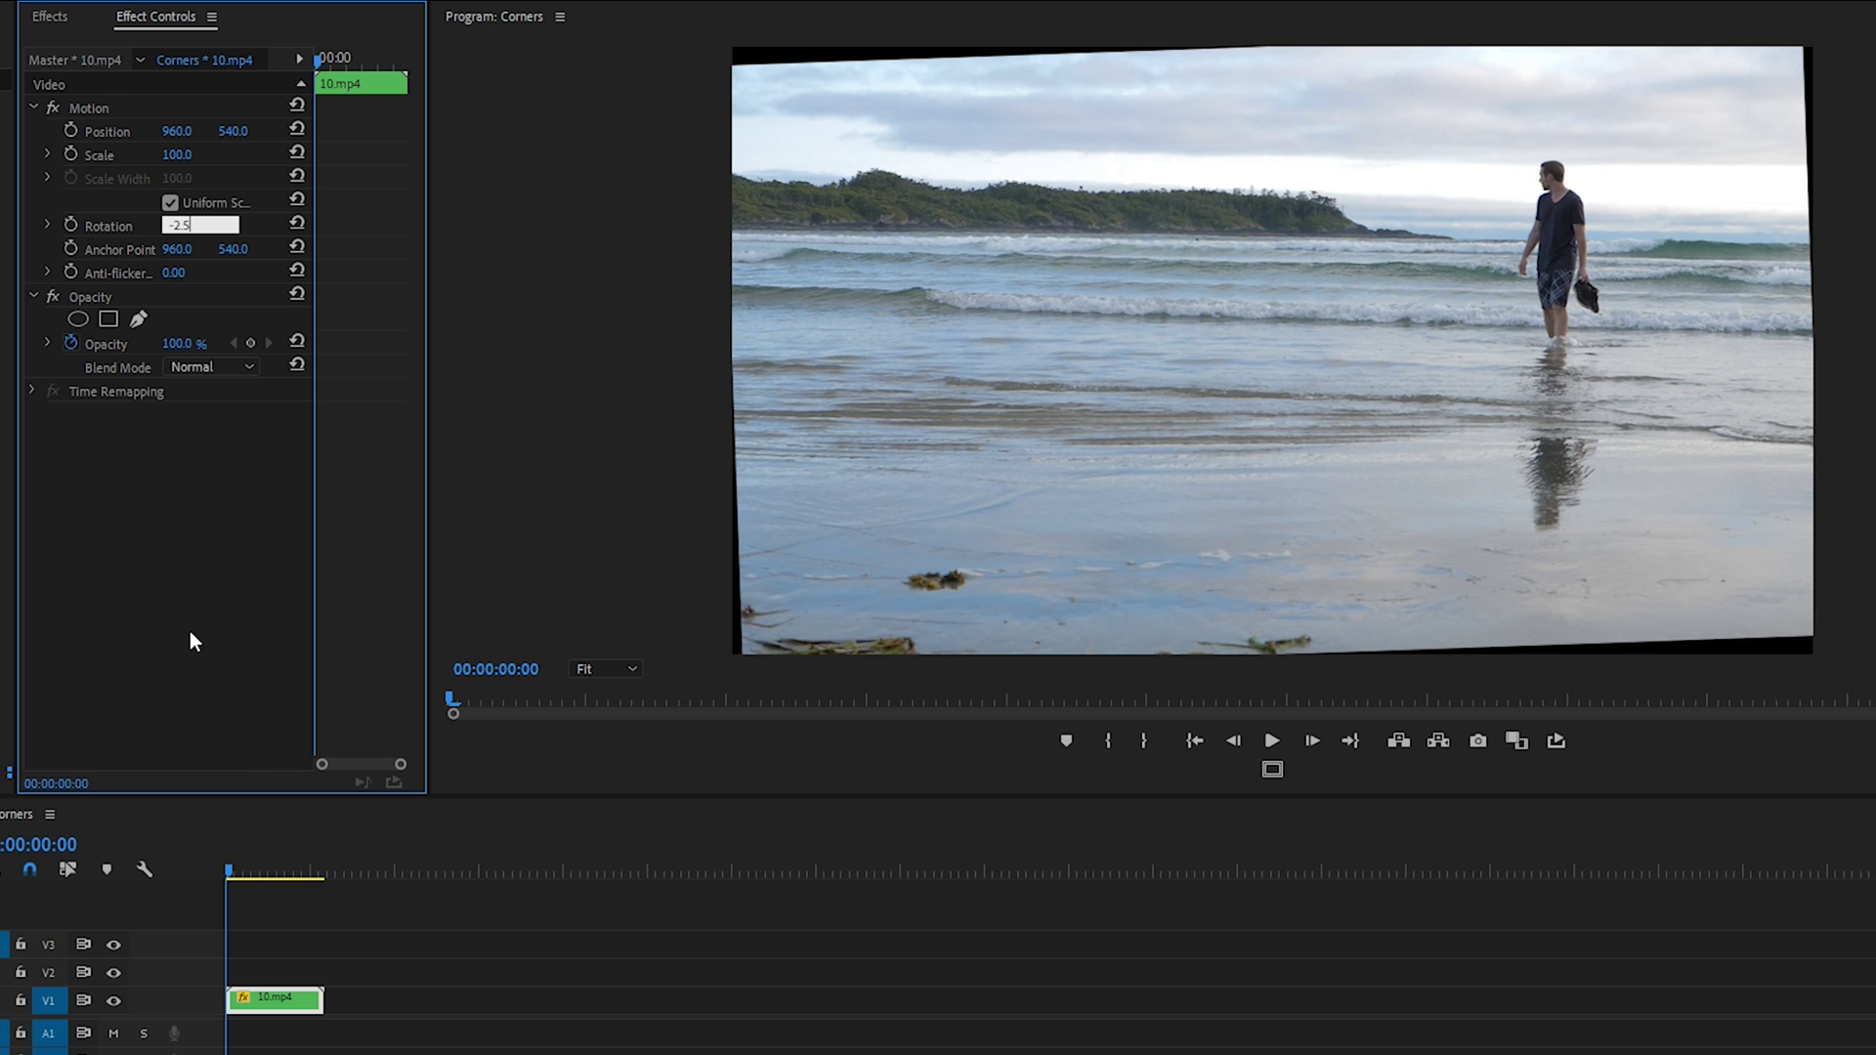
pyautogui.press('Return')
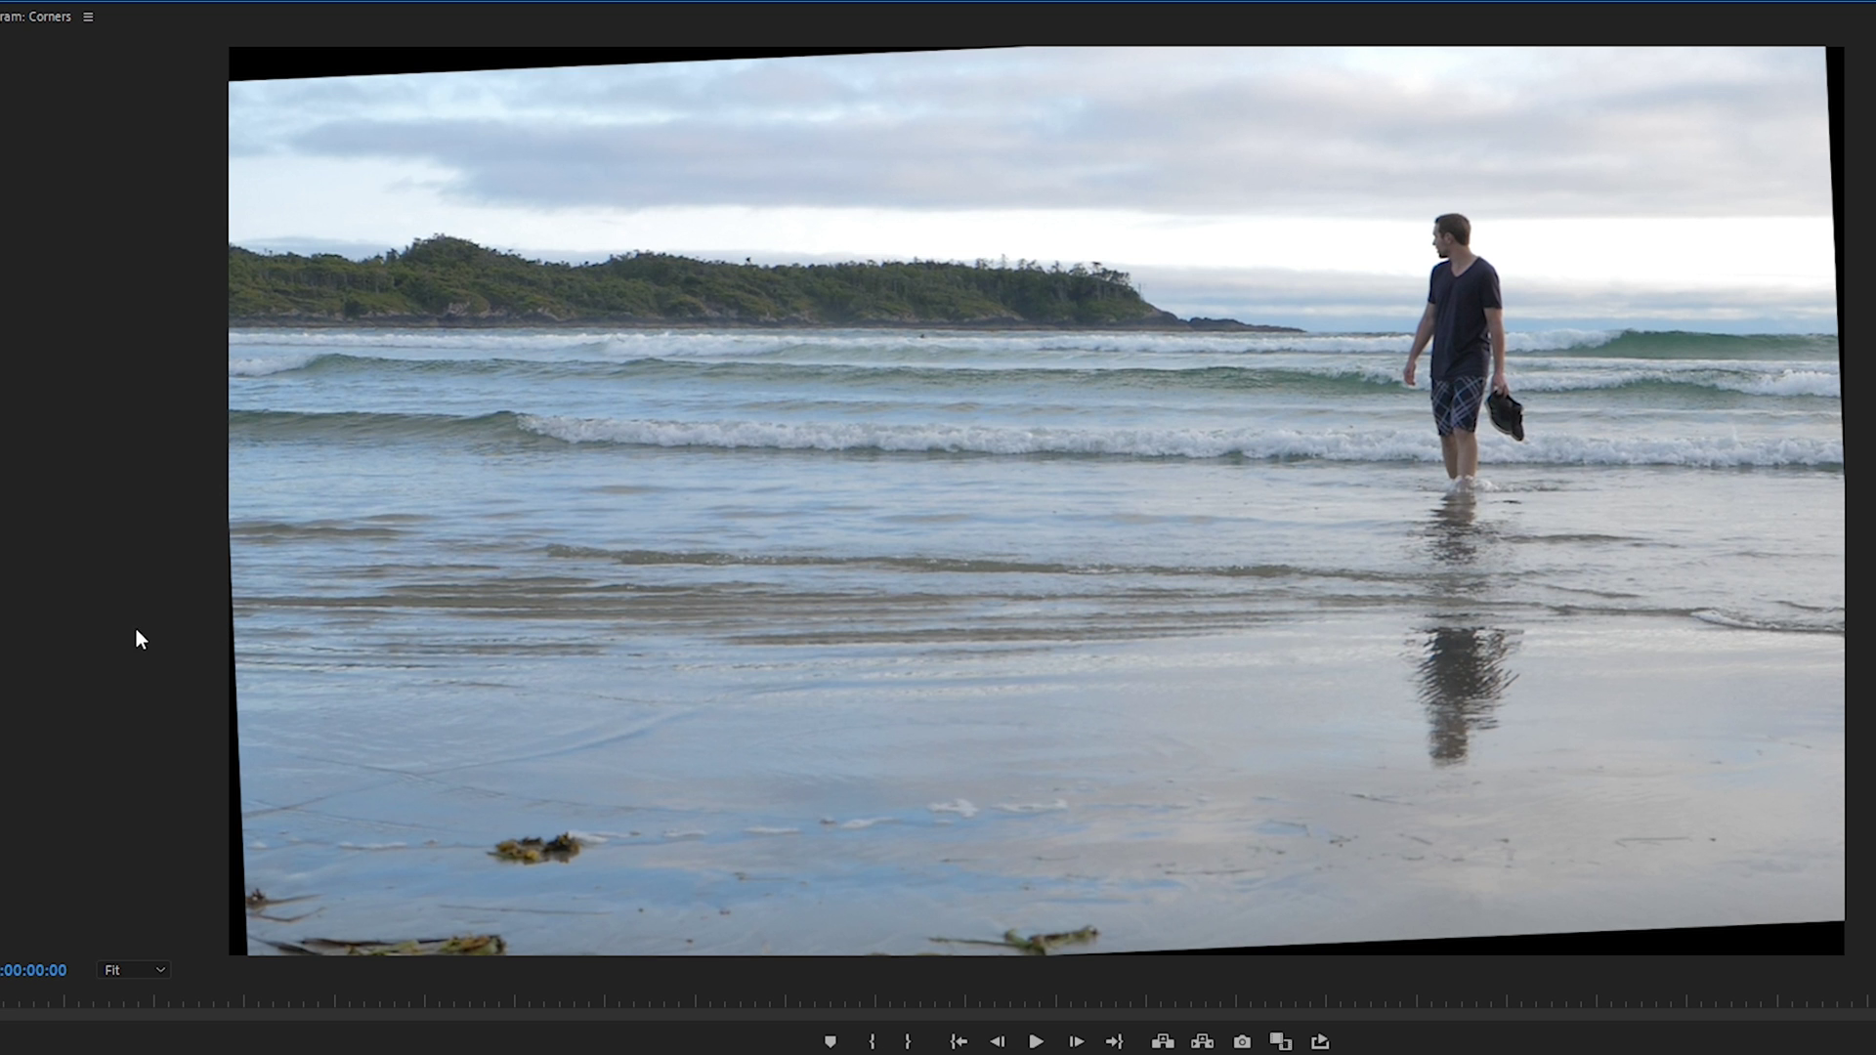
pyautogui.press('space')
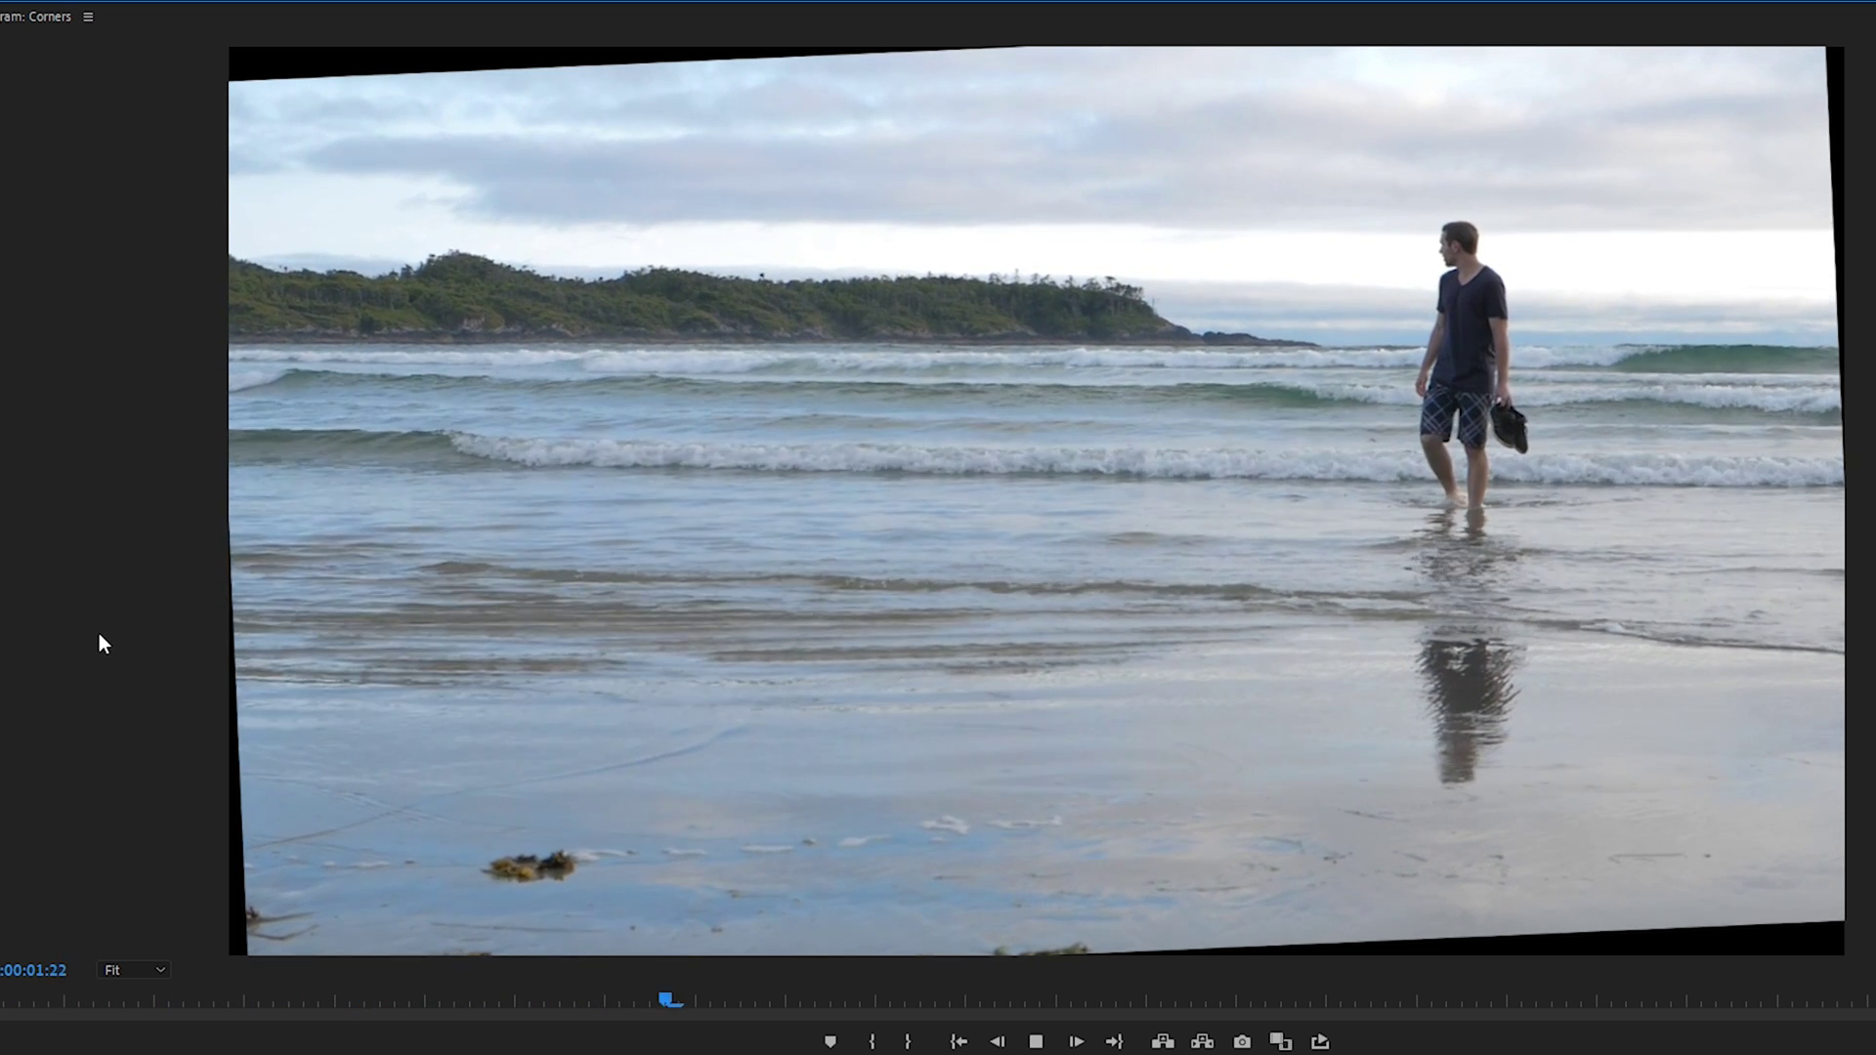
# - Replay the rotated beach clip from the start, then nudge its Scale value upward
pyautogui.press('space')
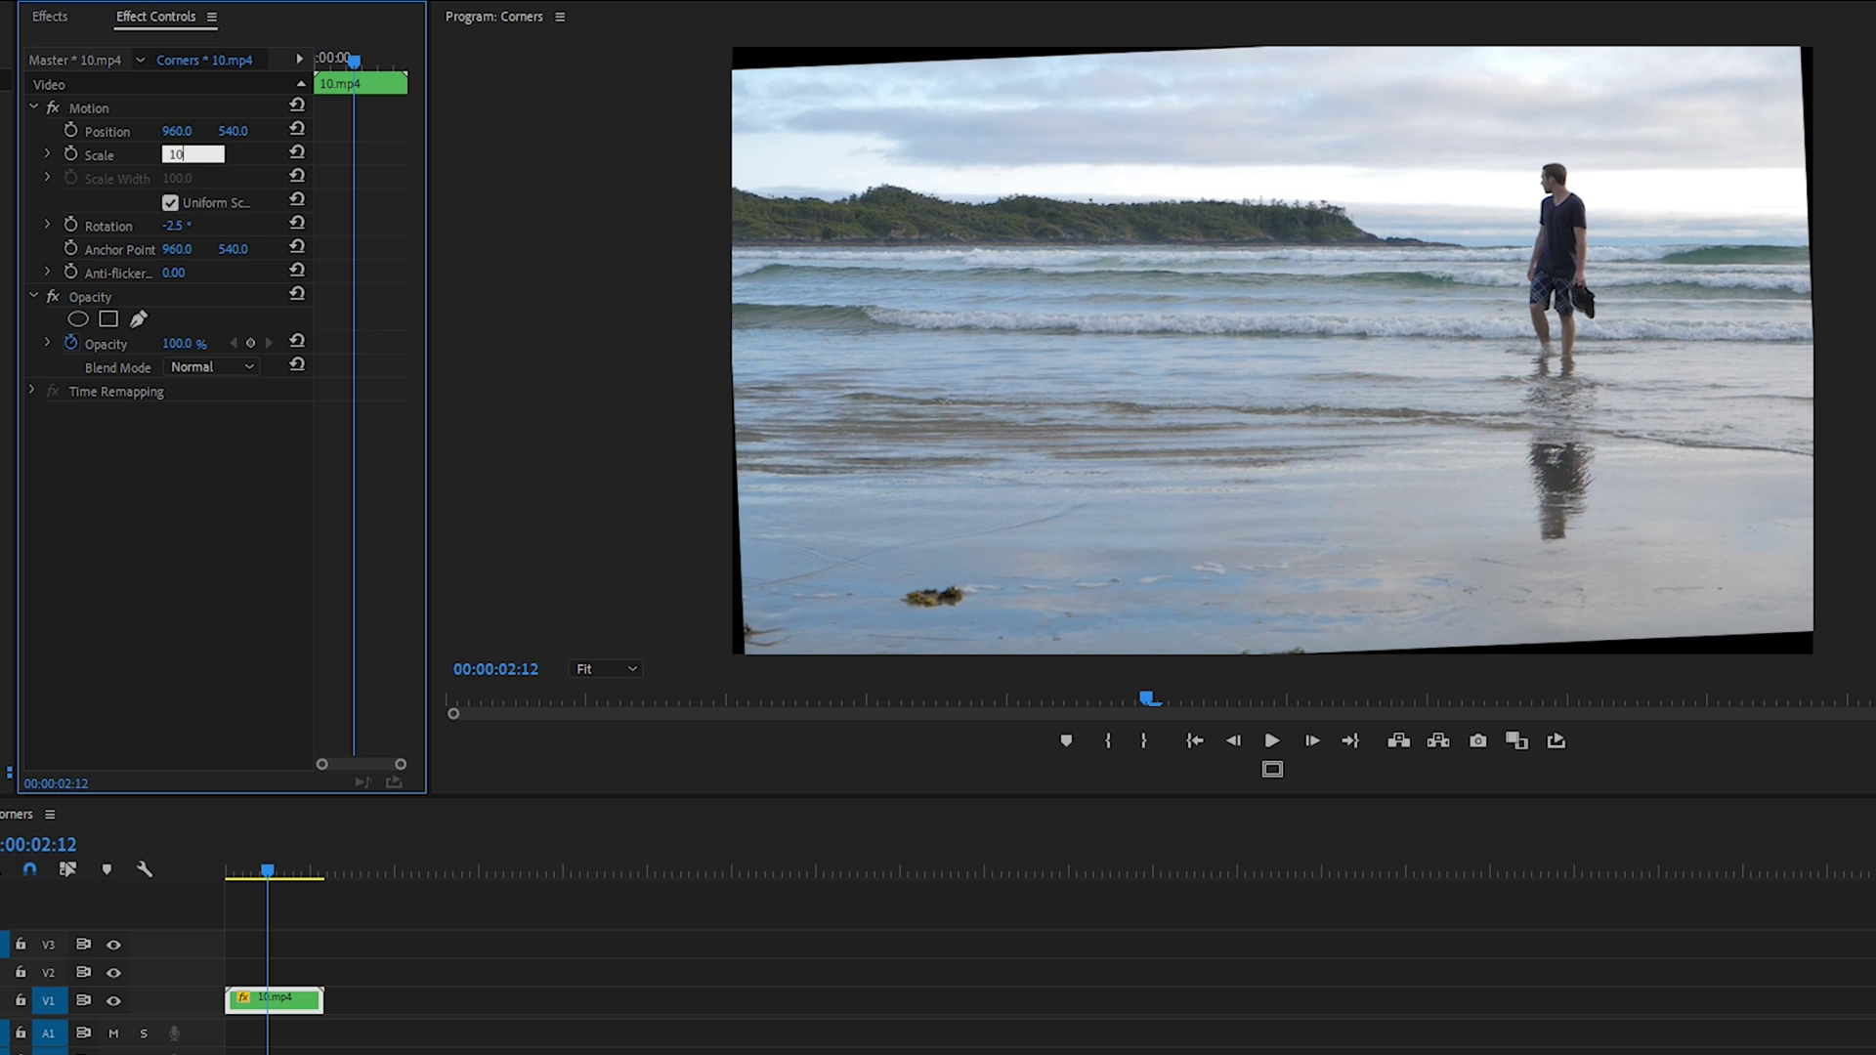
pyautogui.press('Home')
pyautogui.press('space')
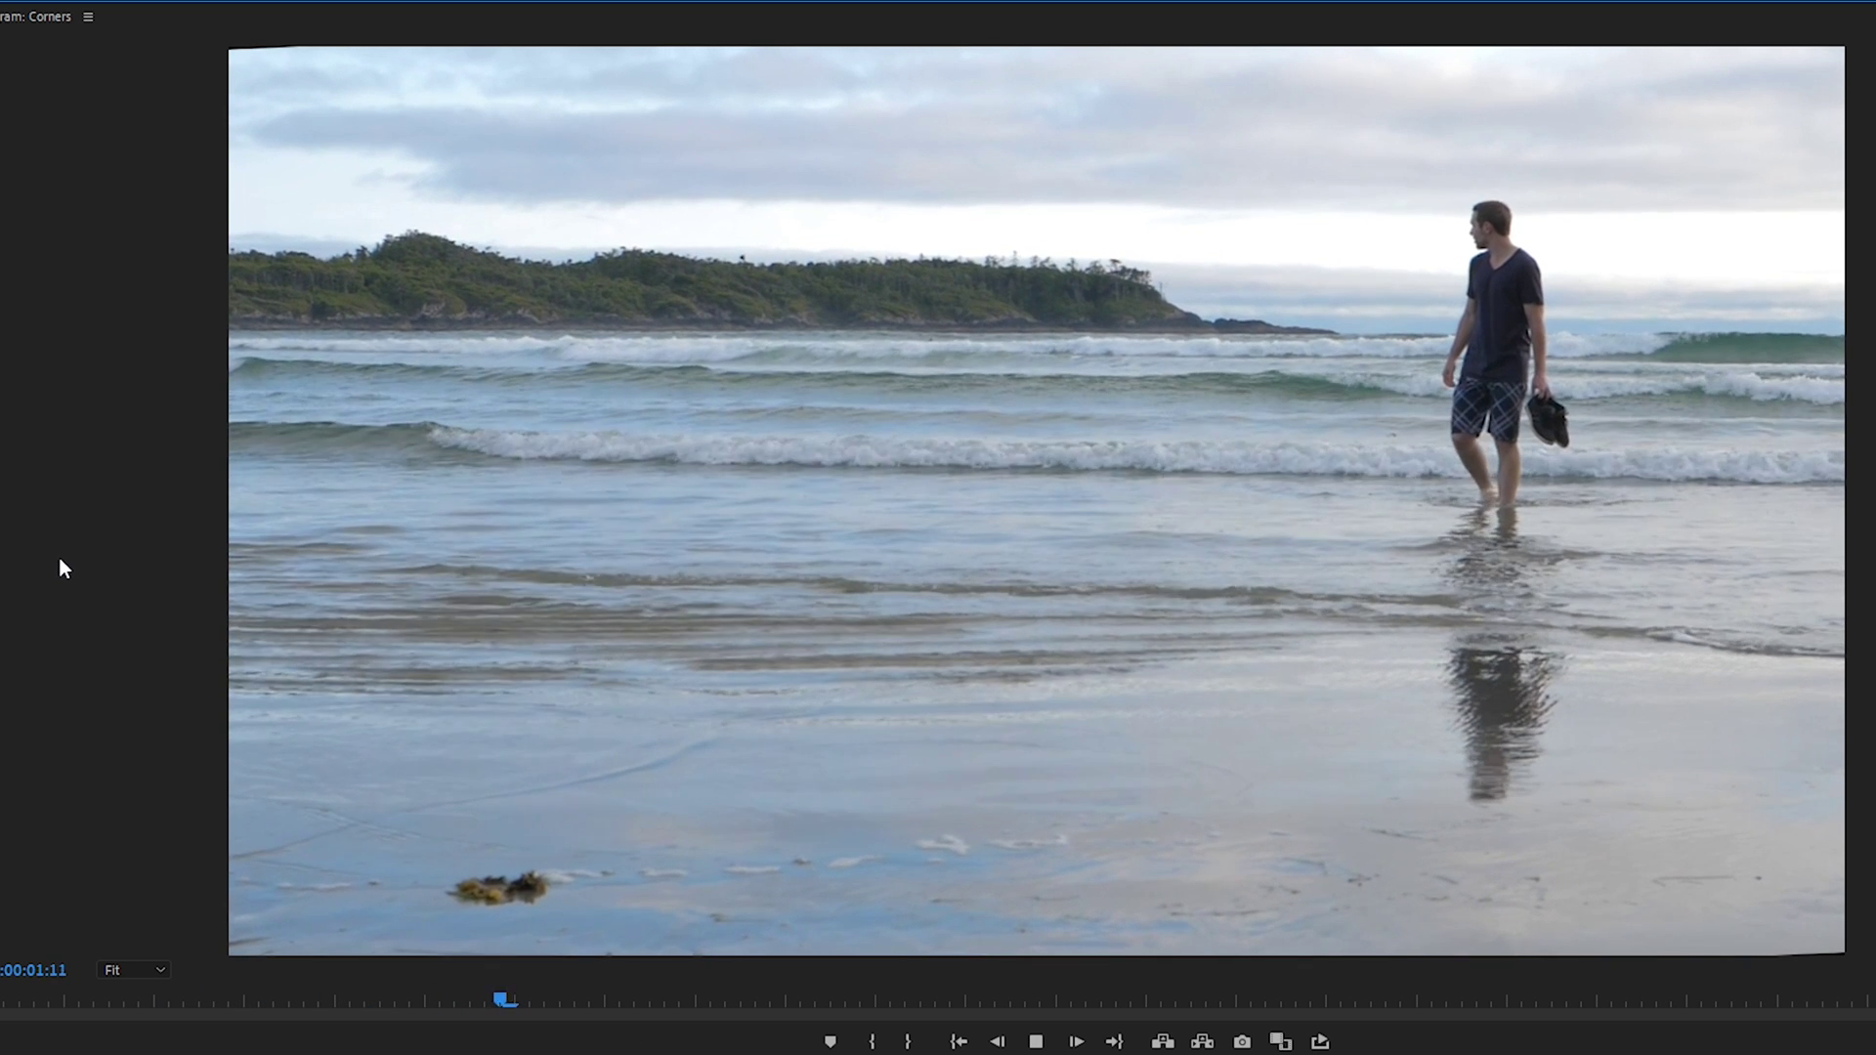
pyautogui.press('space')
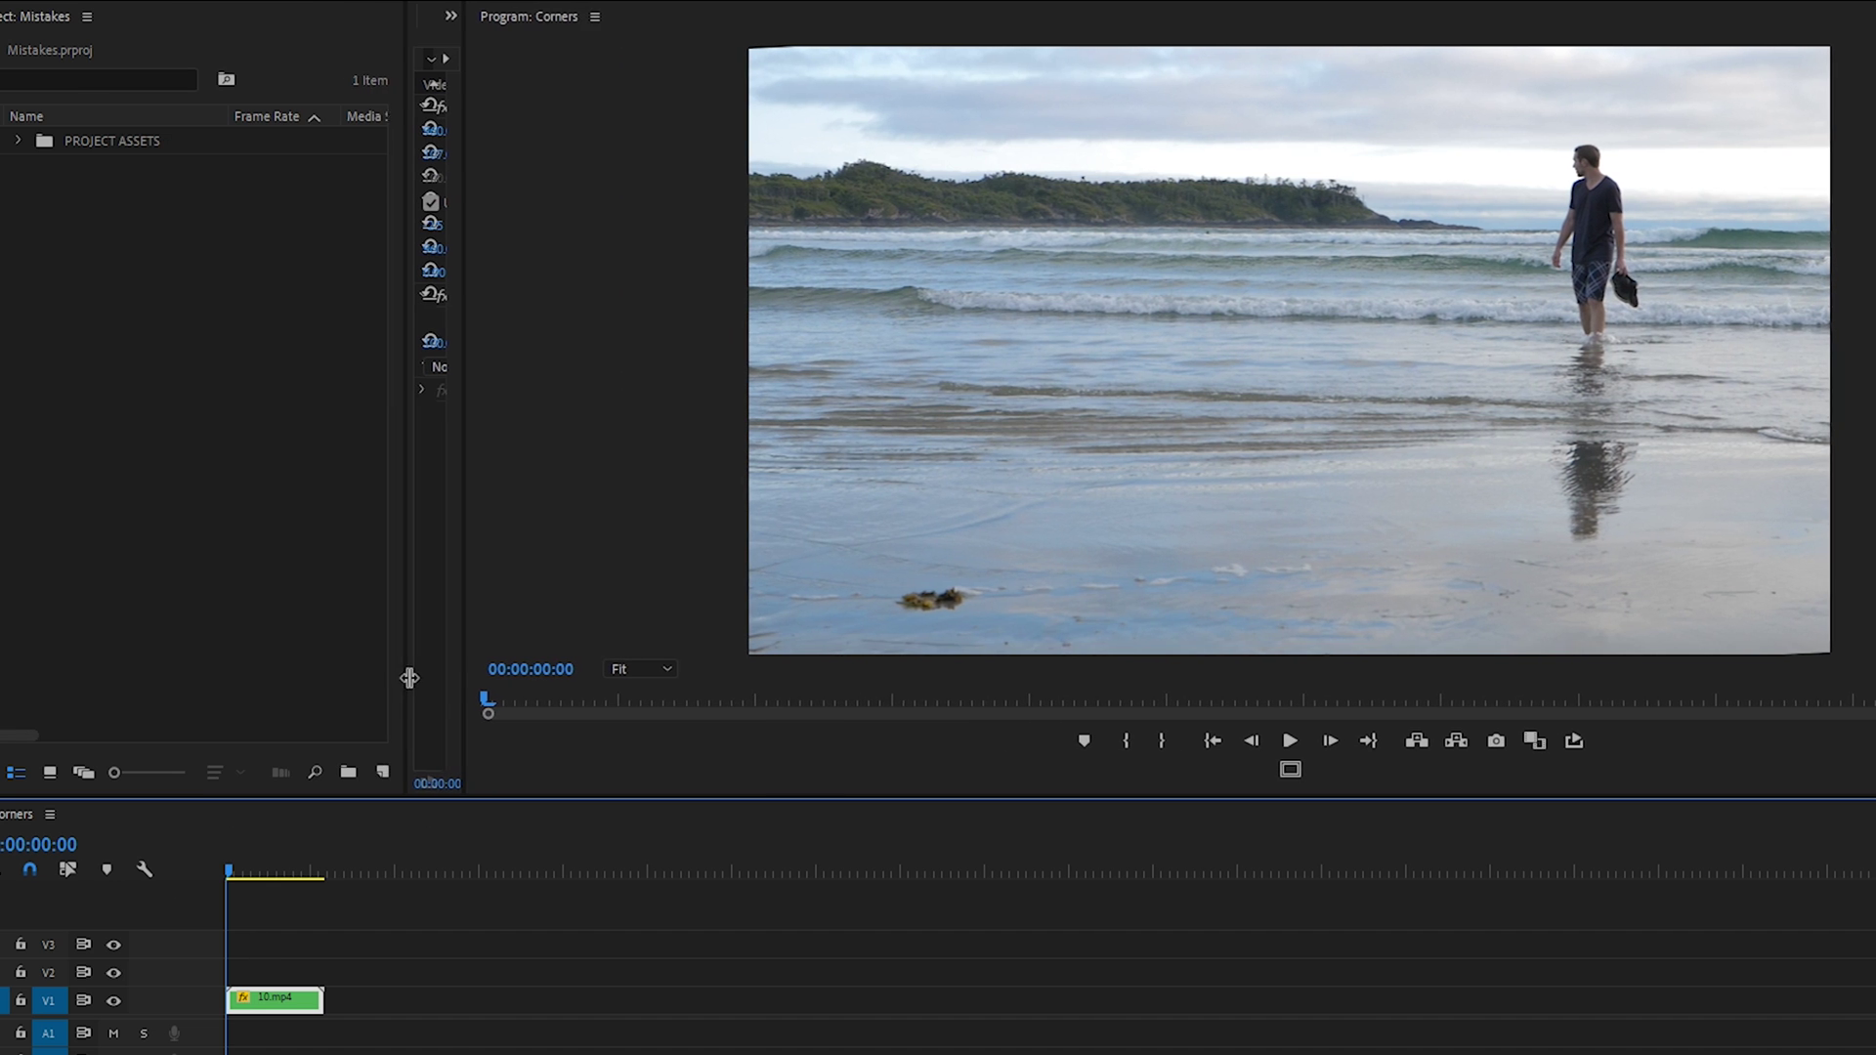
pyautogui.moveTo(410, 677); pyautogui.dragTo(413, 677)
# - Create a pure red (FF0000) colour matte named 'red' and move 10.mp4 up to V2
pyautogui.click(384, 776)
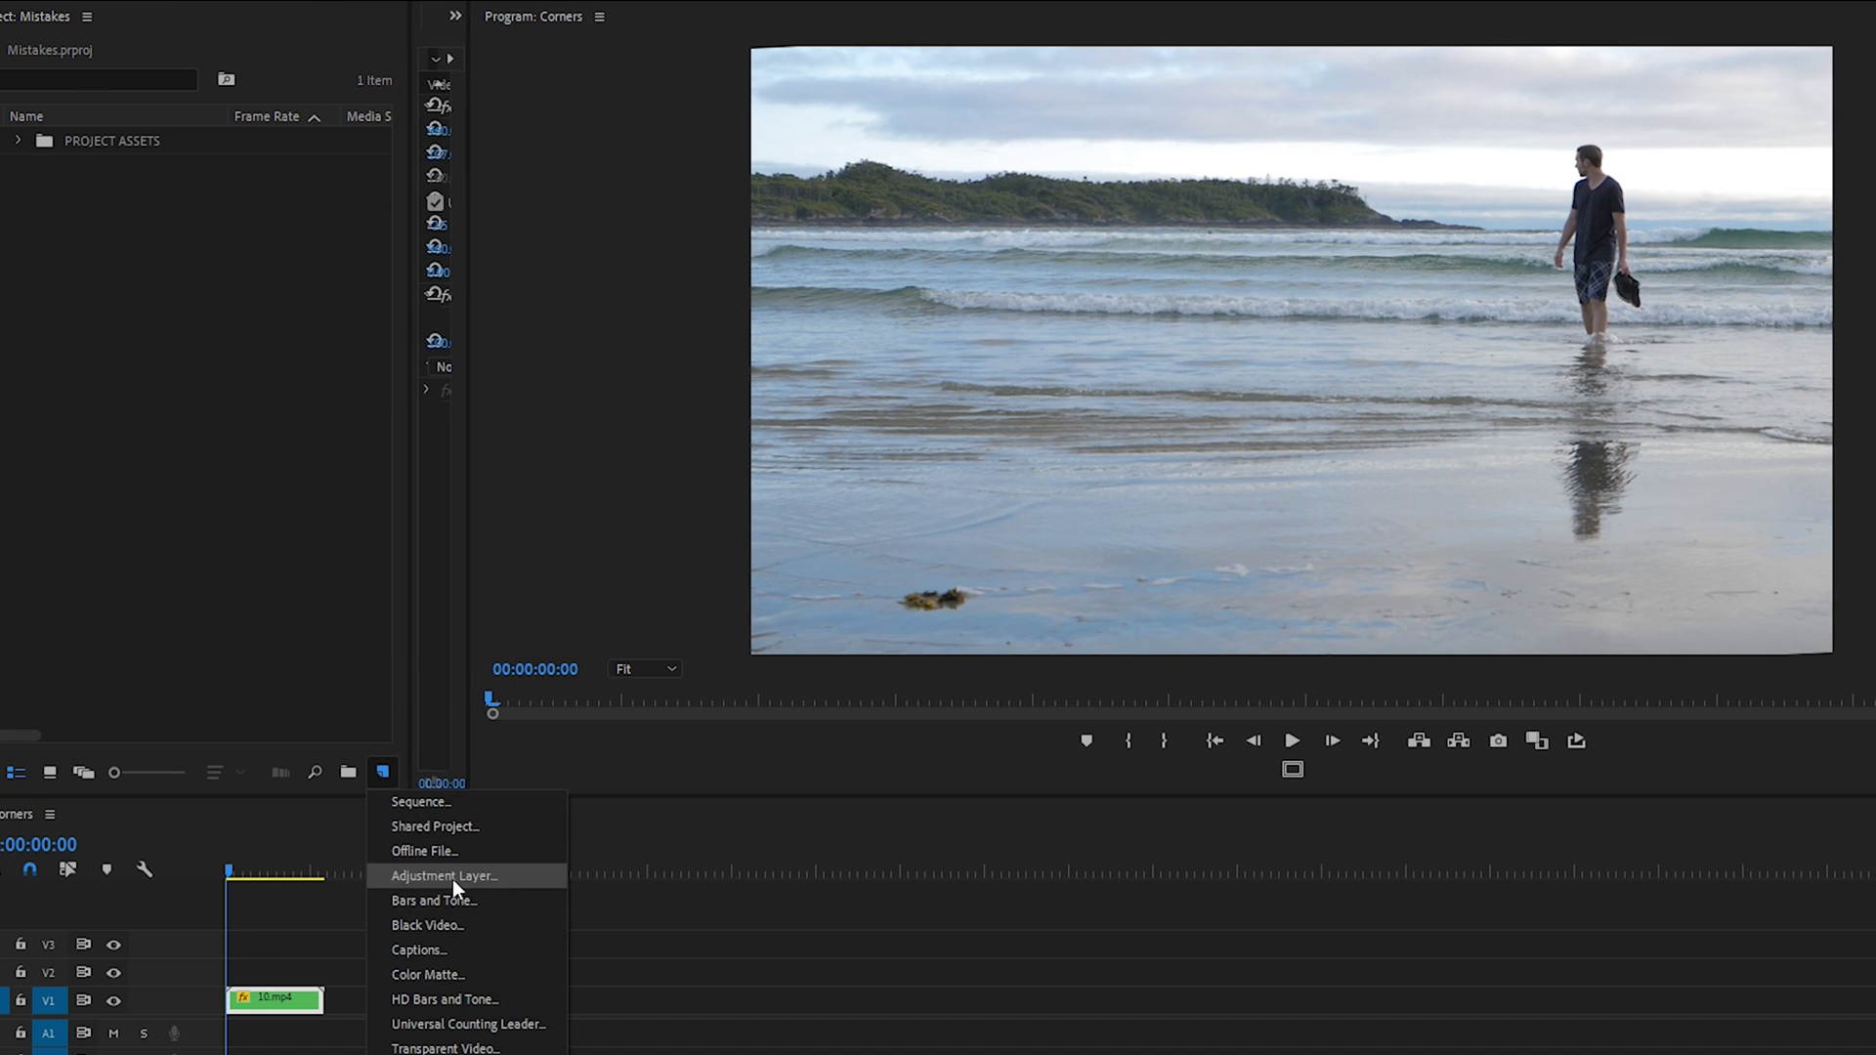
pyautogui.click(465, 975)
pyautogui.click(1039, 627)
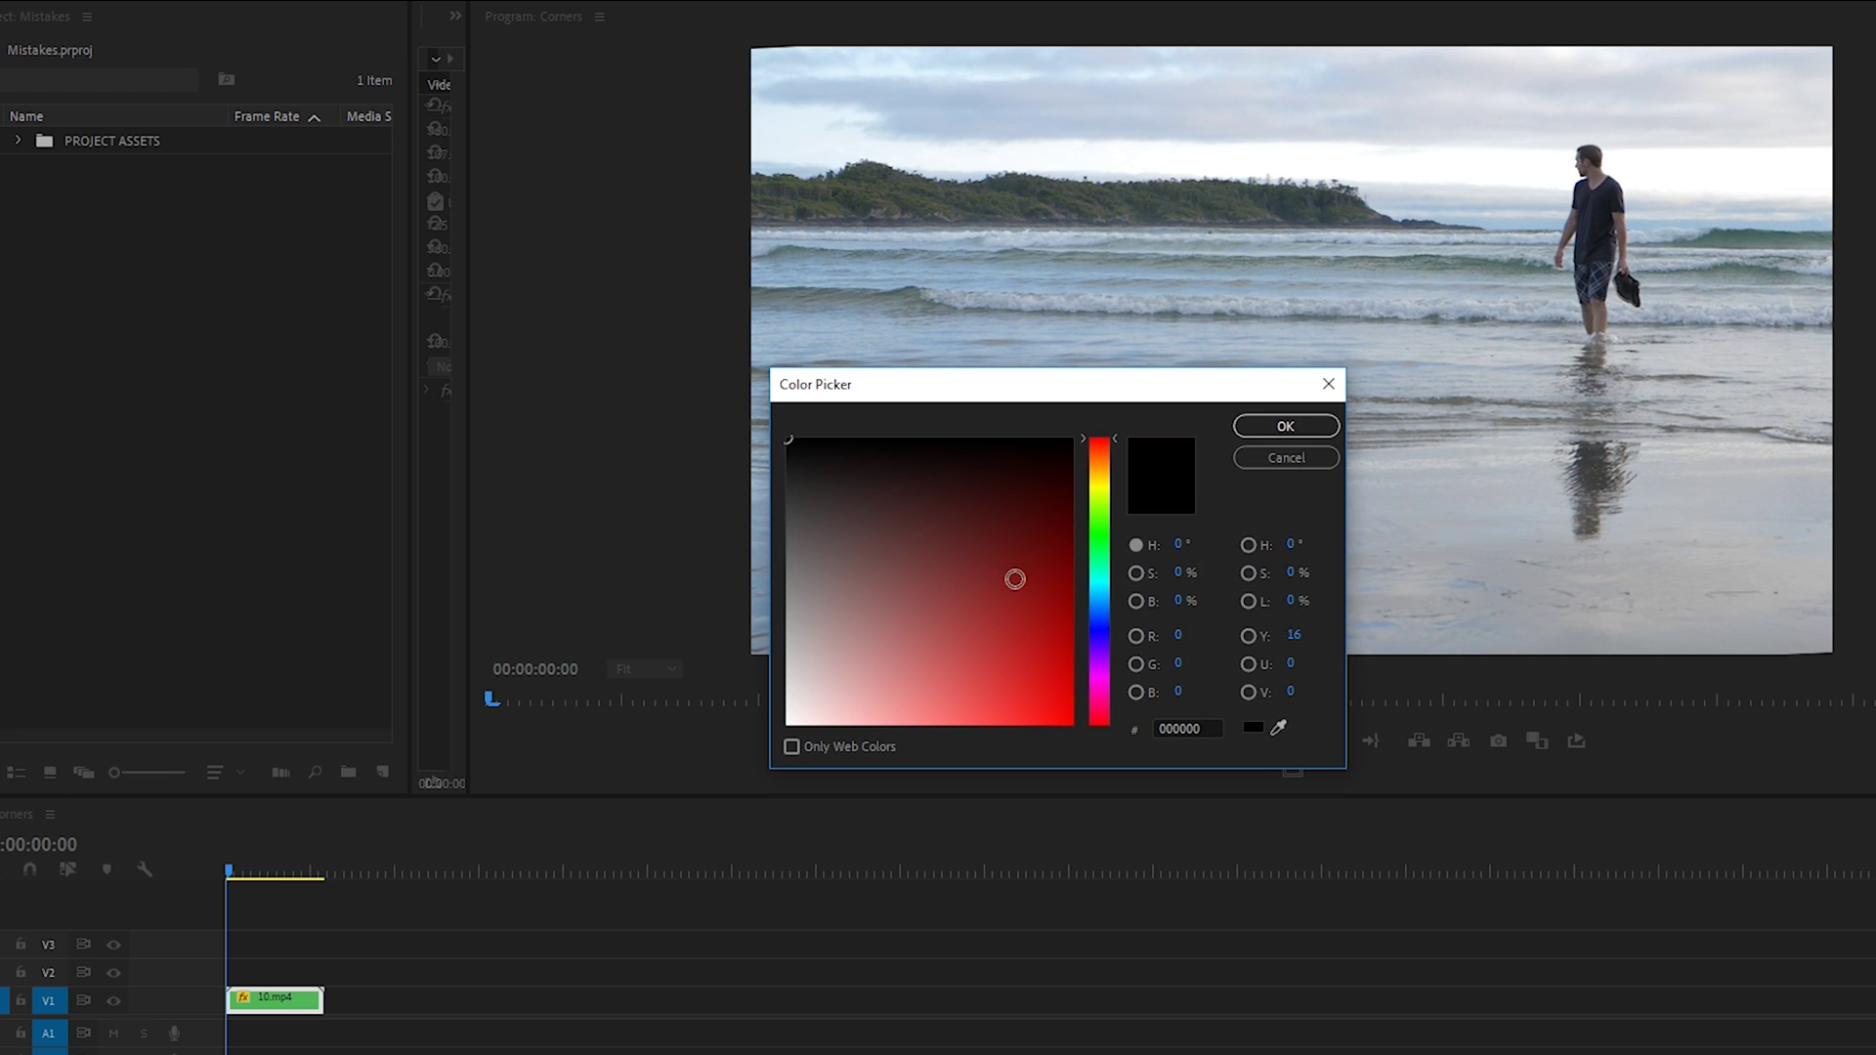
pyautogui.moveTo(1013, 577); pyautogui.dragTo(1077, 728)
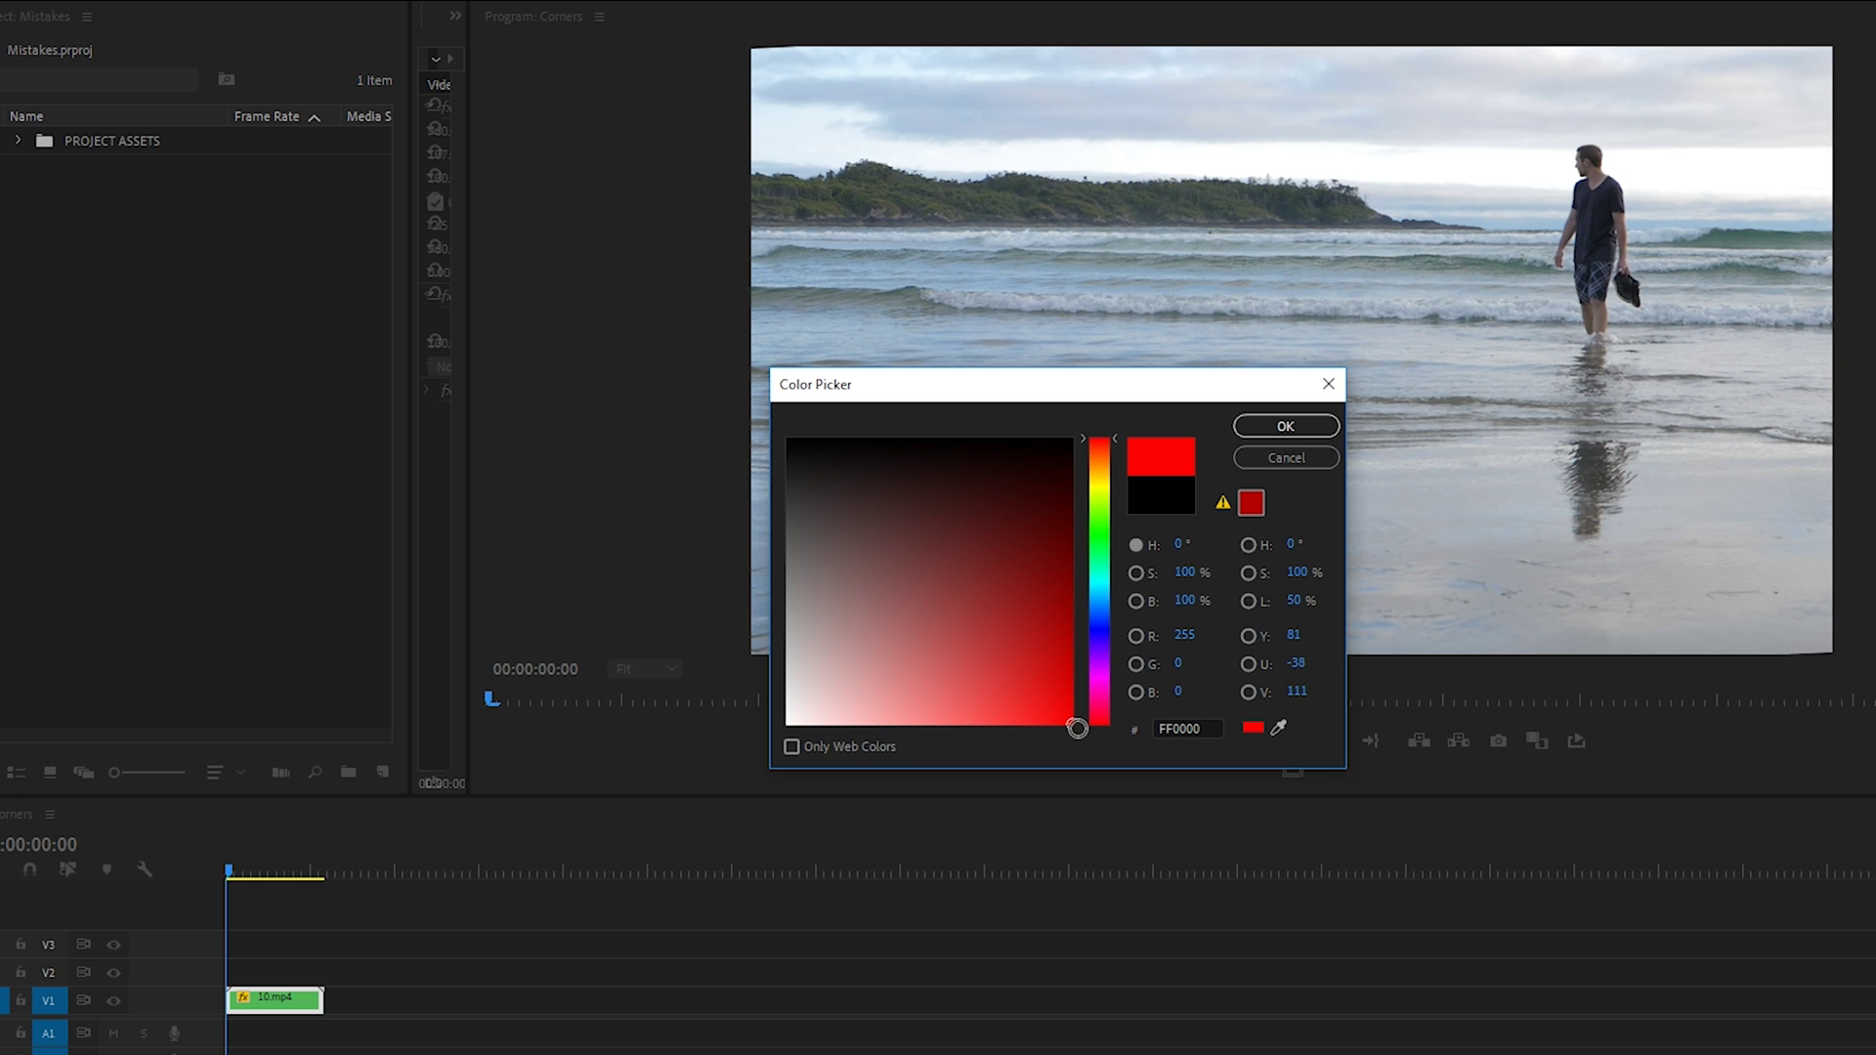
pyautogui.click(1285, 426)
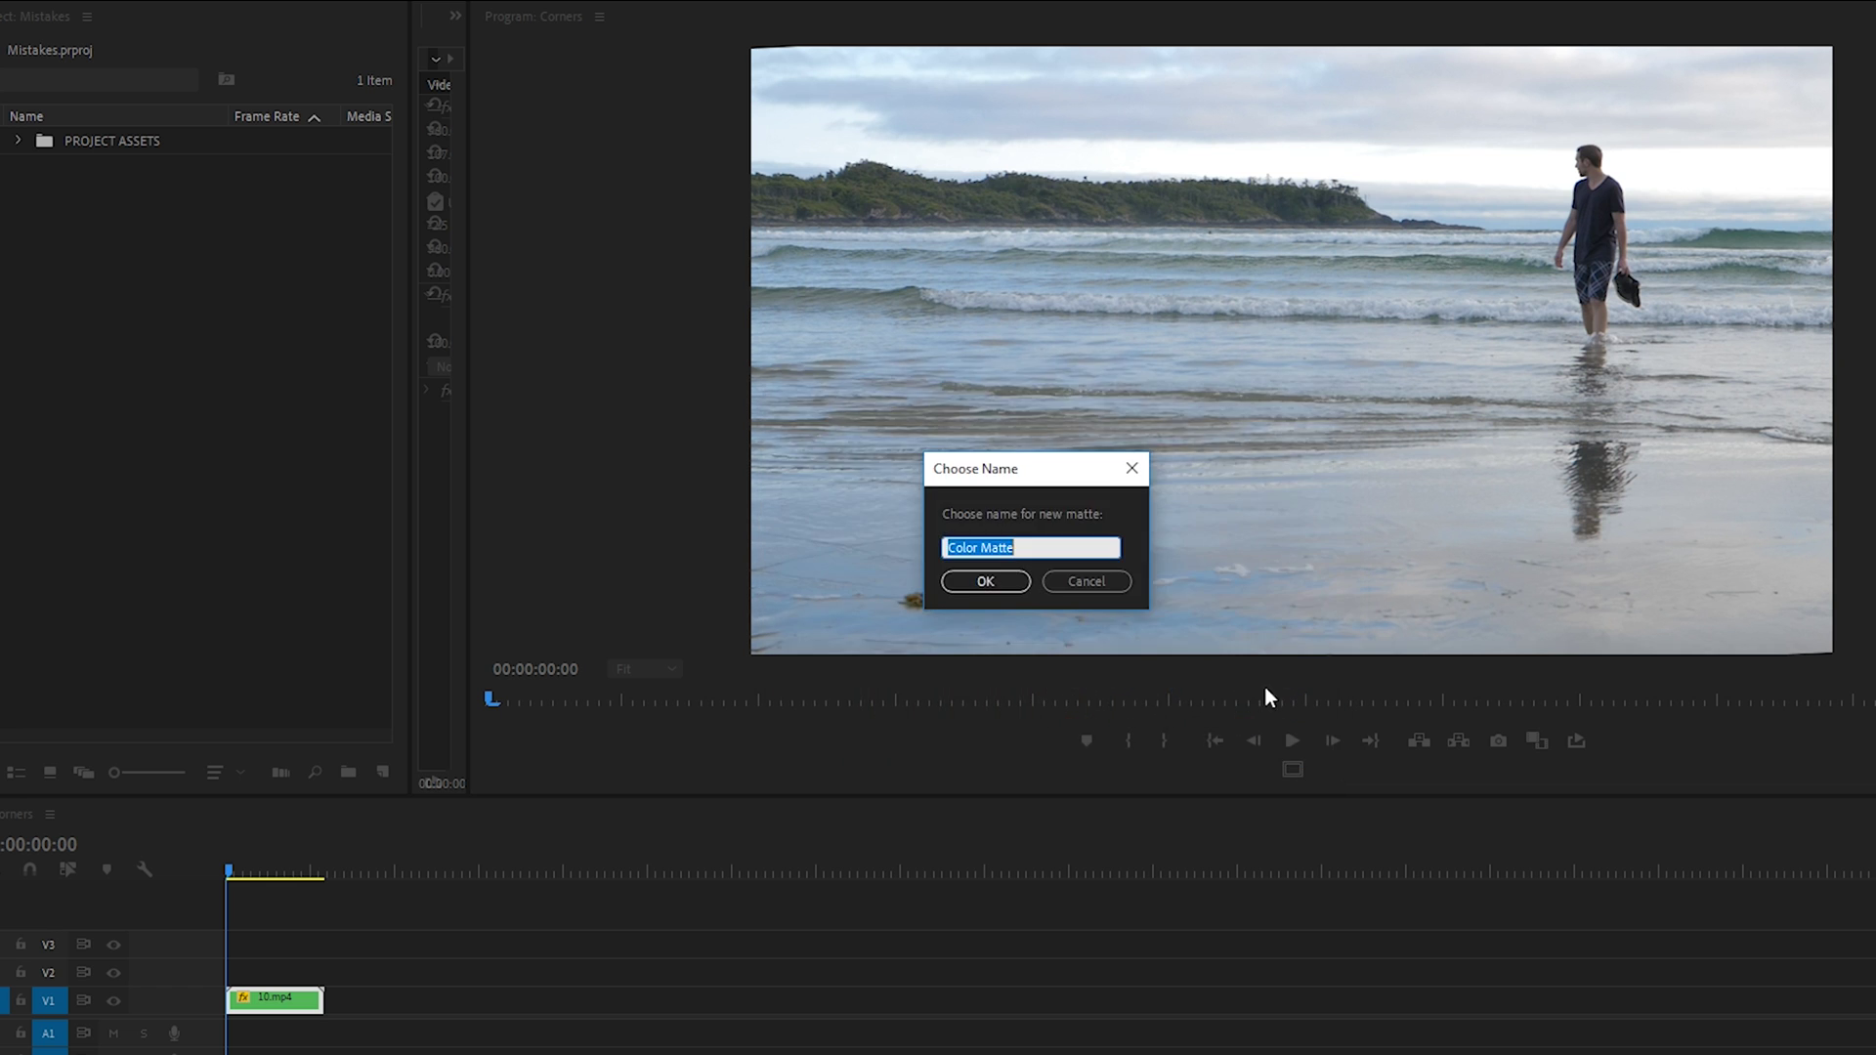
pyautogui.write('red')
pyautogui.press('Return')
pyautogui.moveTo(249, 916); pyautogui.dragTo(250, 890)
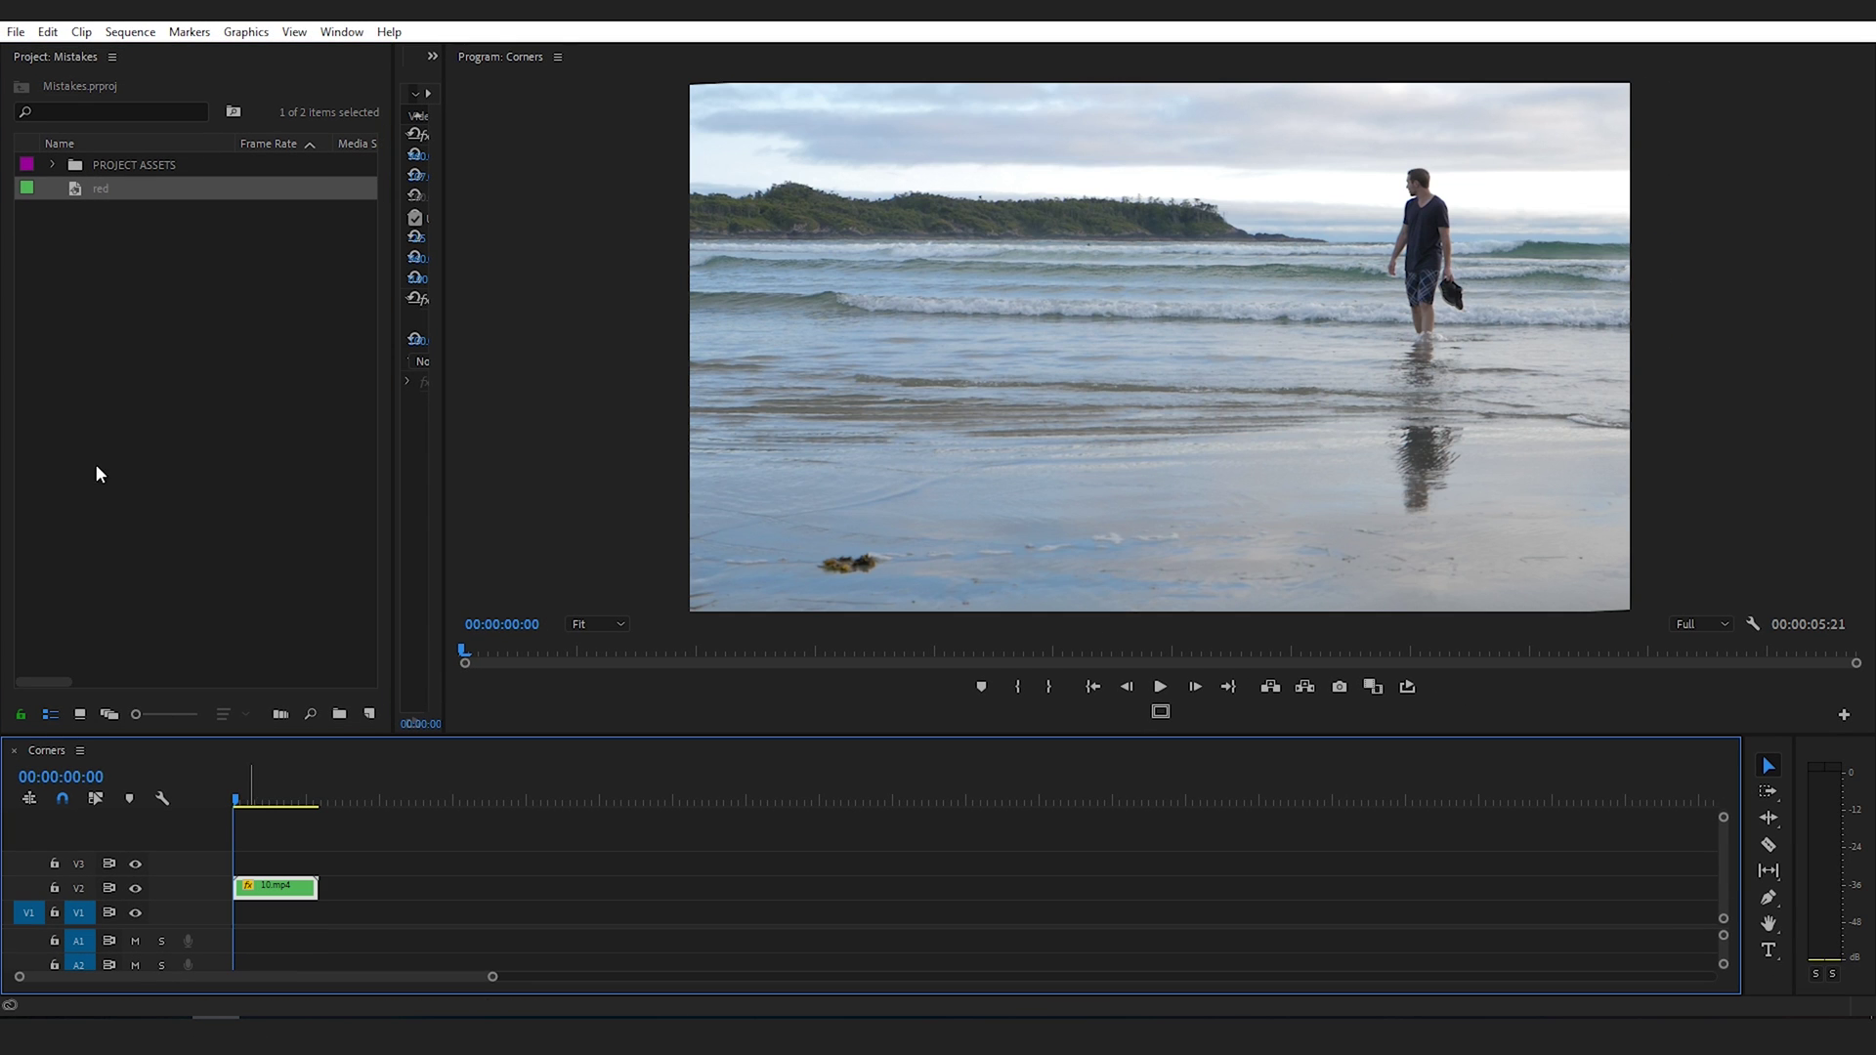
# - Place the red matte on V1 under 10.mp4 and play back to check the corners
pyautogui.moveTo(74, 195); pyautogui.dragTo(117, 311)
pyautogui.moveTo(142, 792); pyautogui.dragTo(240, 913)
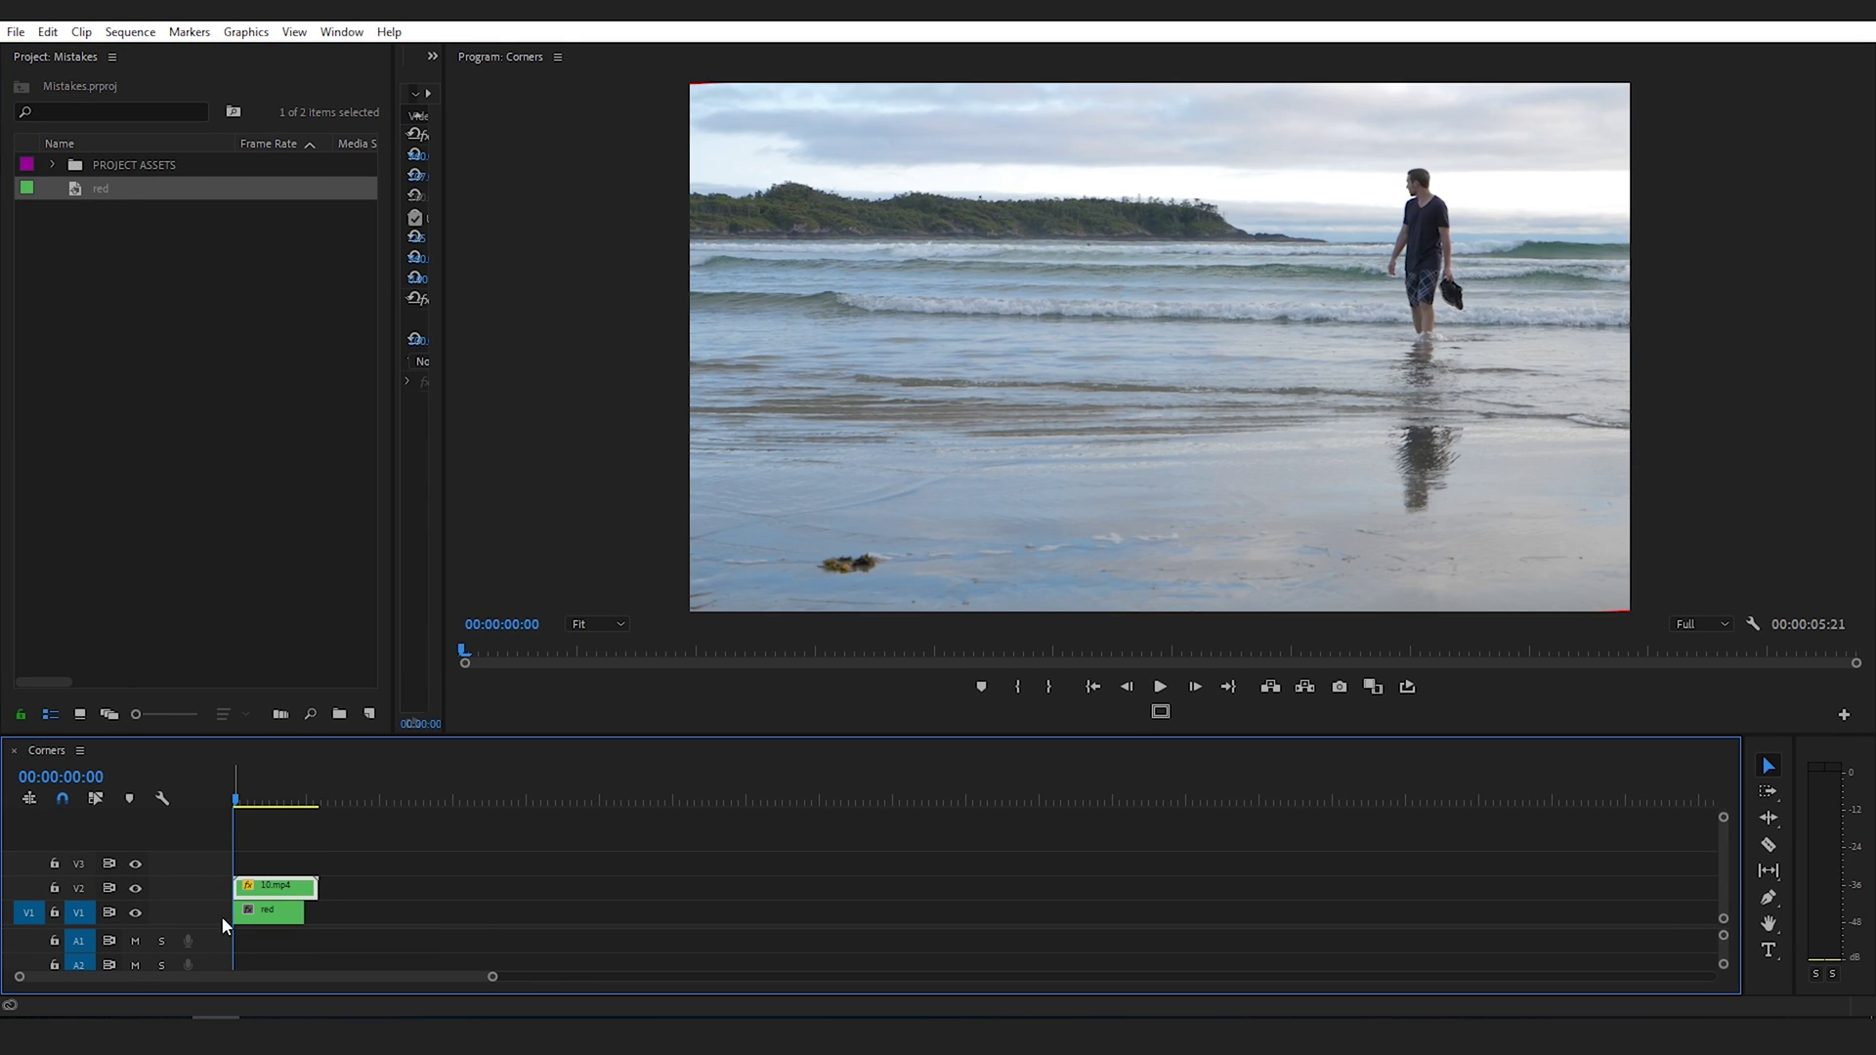
pyautogui.press('`')
pyautogui.press('space')
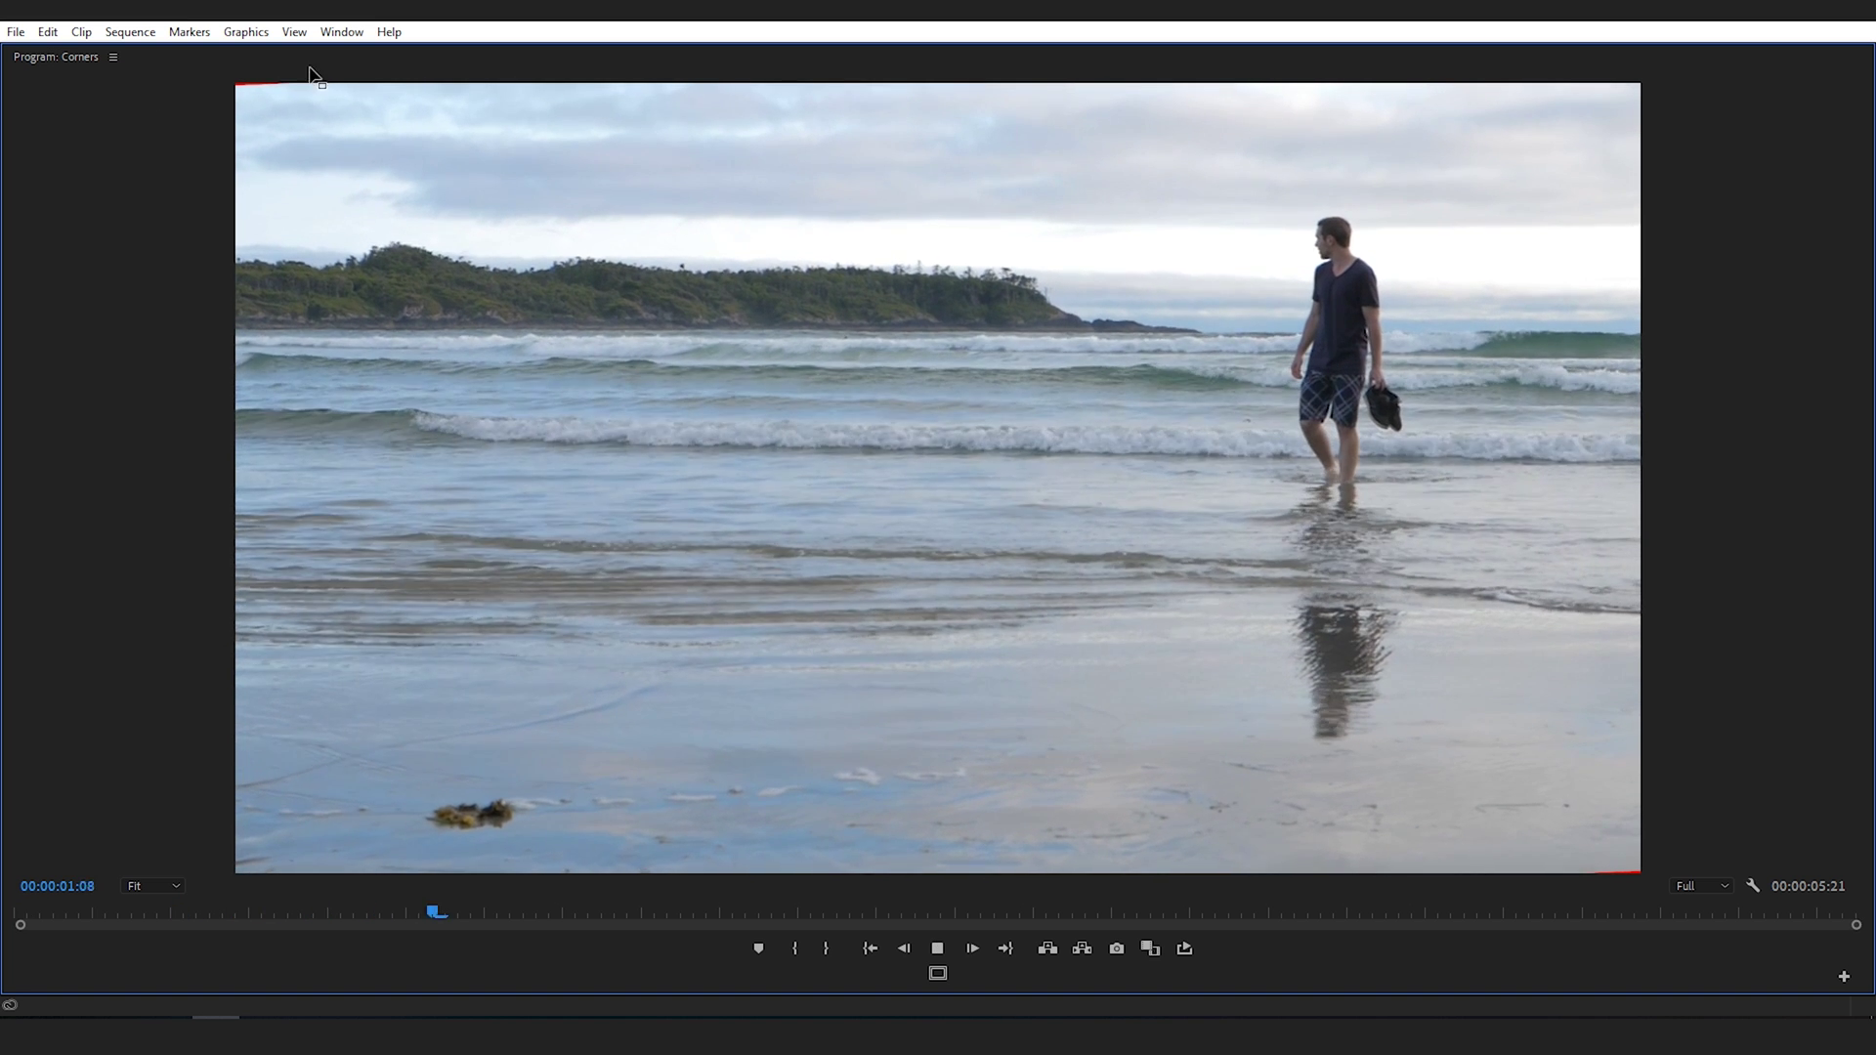
pyautogui.press('space')
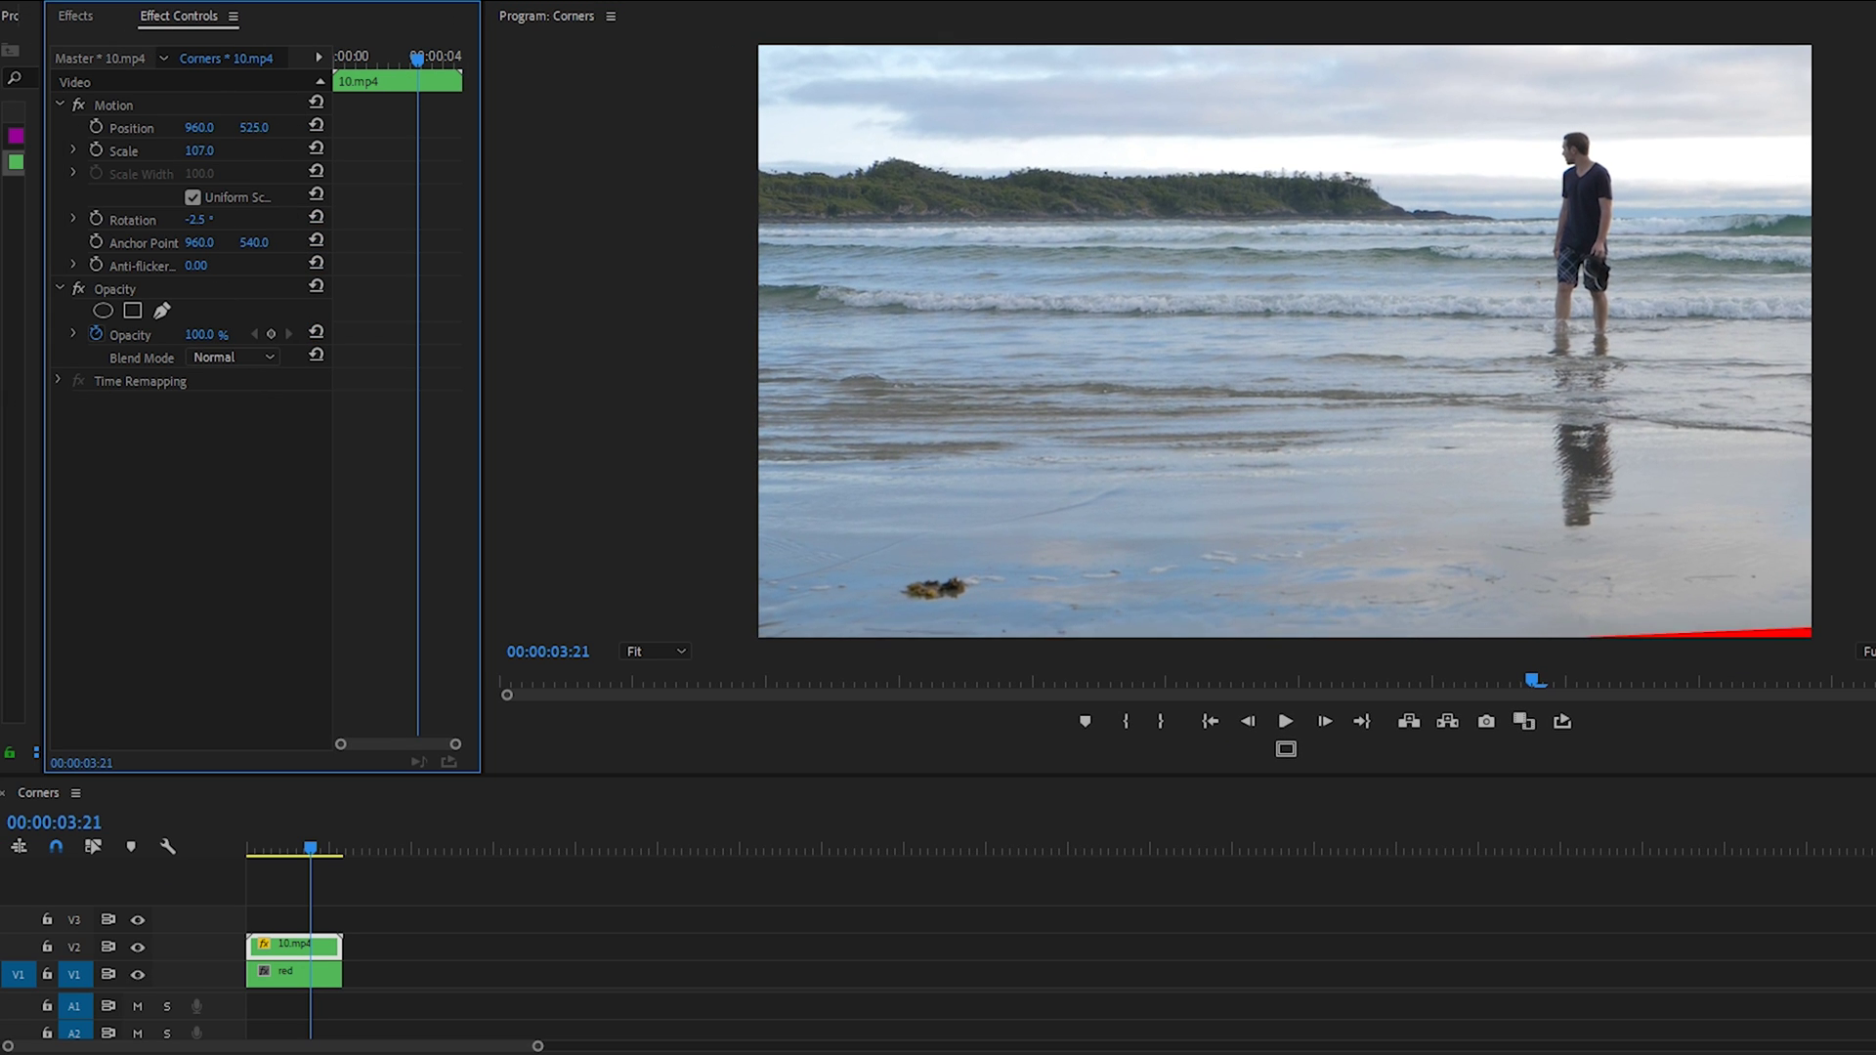
# - Set the beach clip's Position Y to 545 and Scale to 108
pyautogui.moveTo(255, 127); pyautogui.dragTo(274, 127)
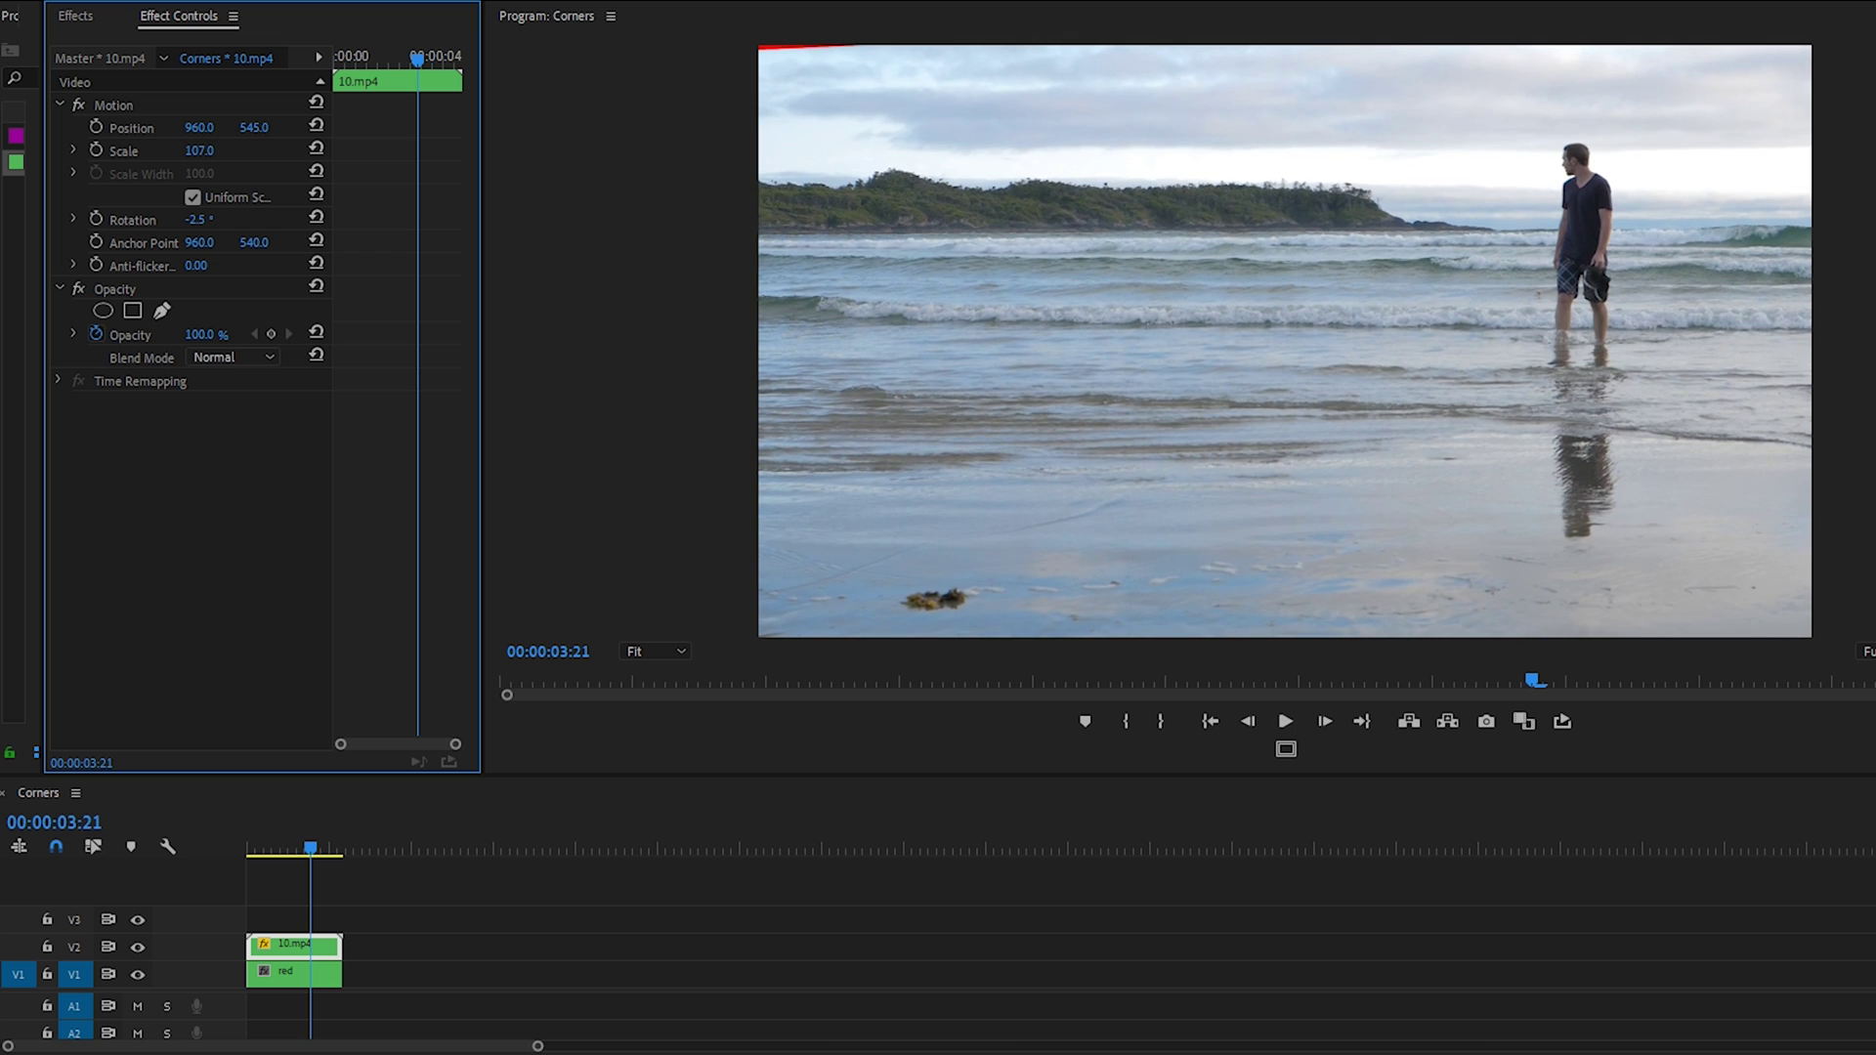
pyautogui.click(200, 150)
pyautogui.write('108')
pyautogui.press('Return')
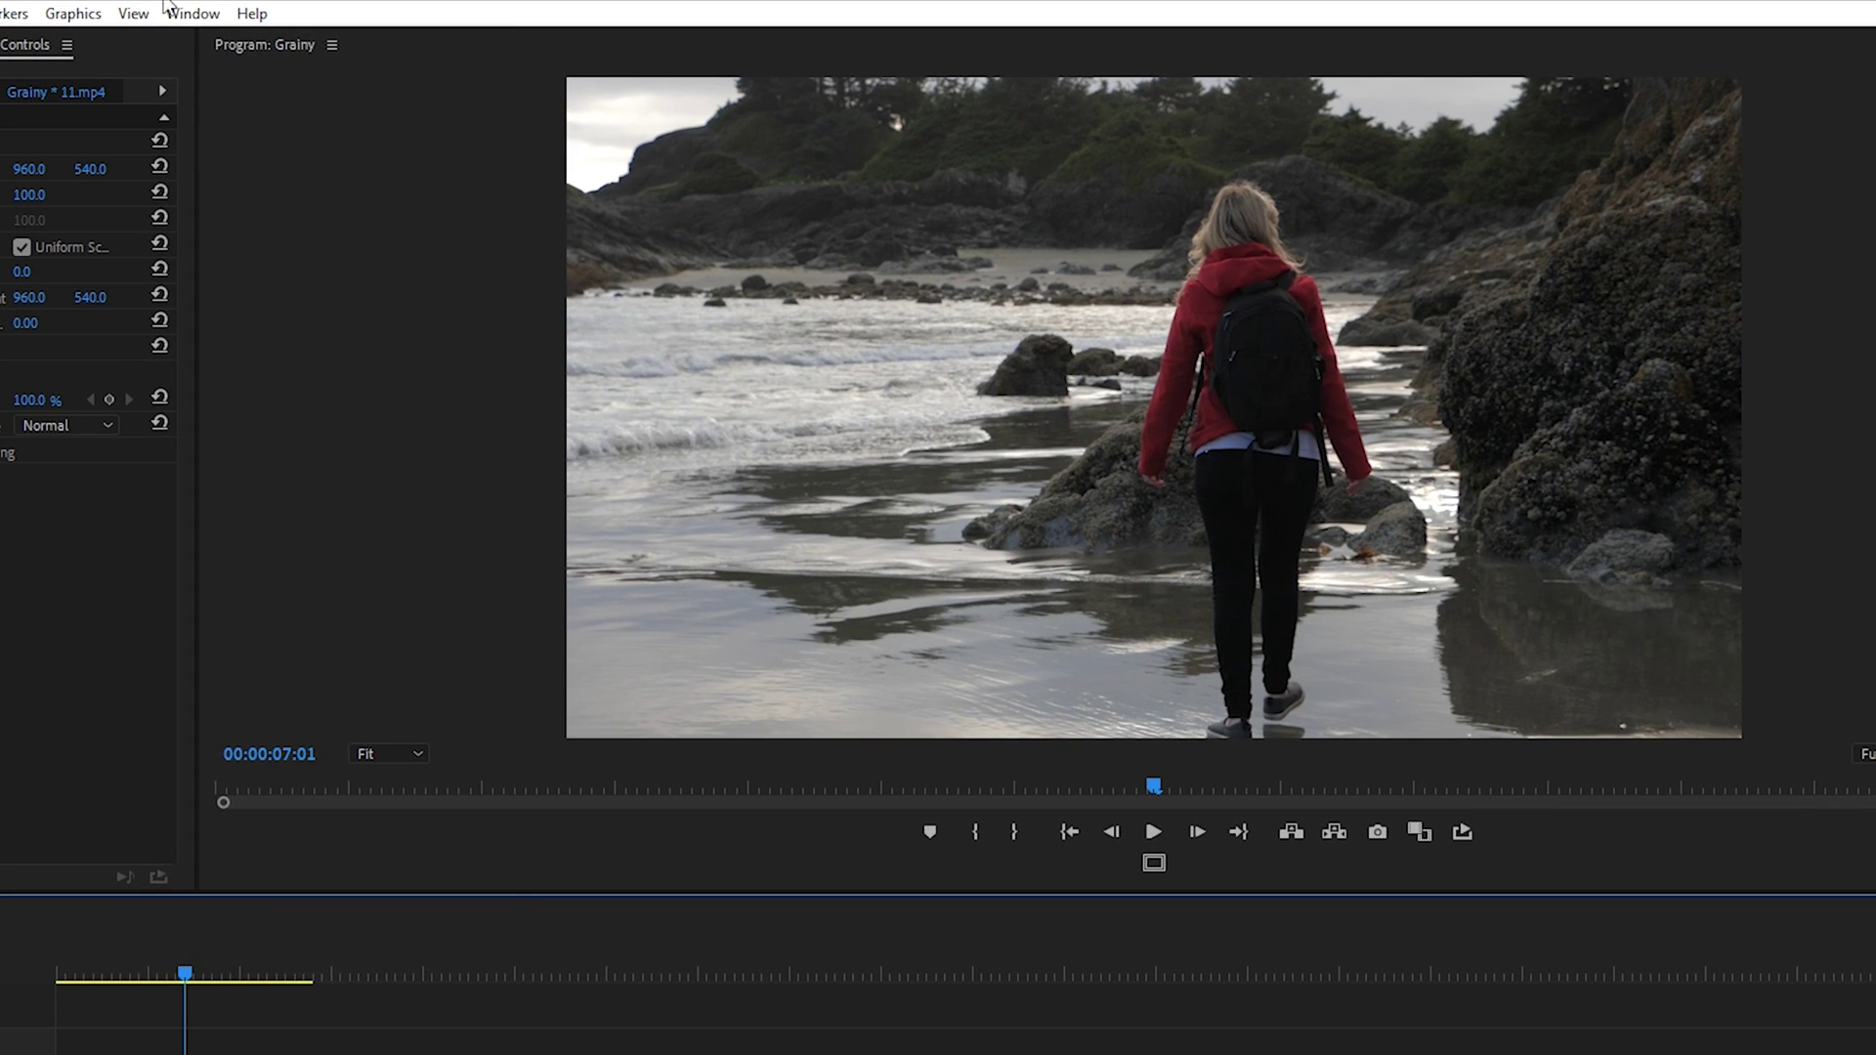
# - Open the Lumetri Color panel from the Window menu for the 11.mp4 clip
pyautogui.click(342, 31)
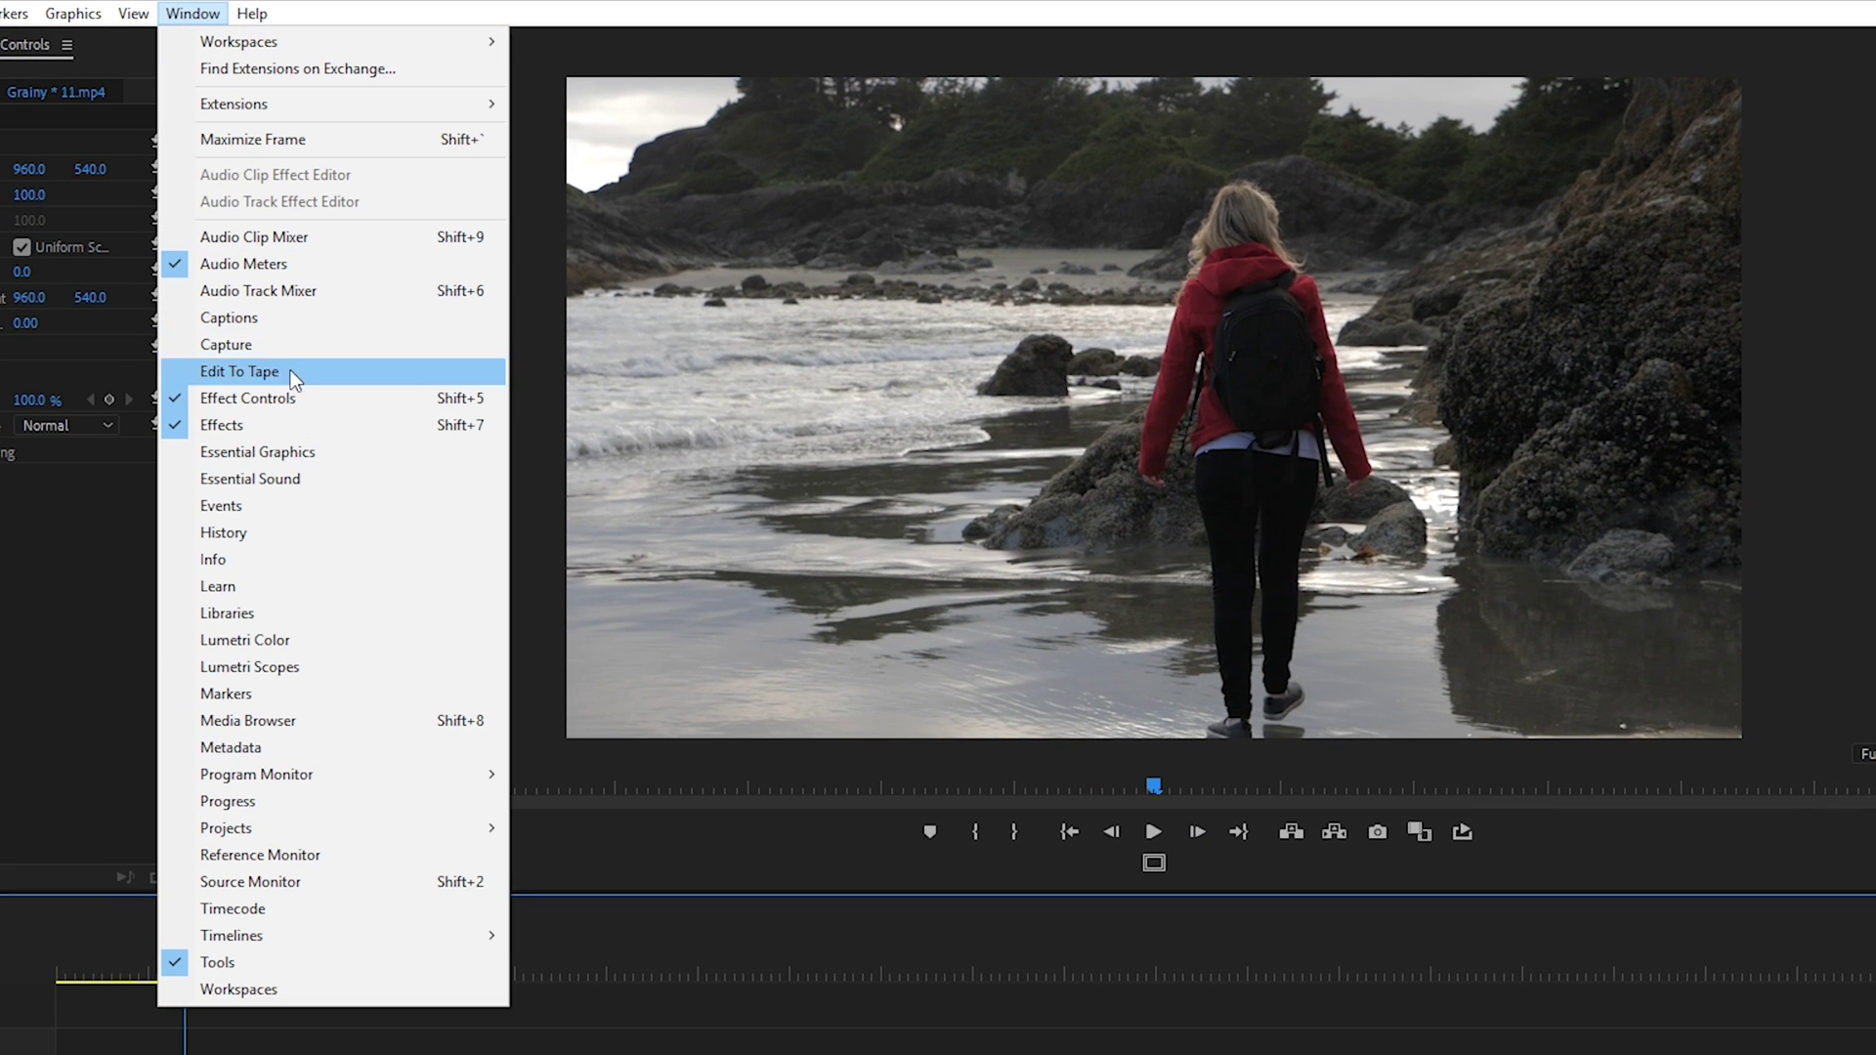
pyautogui.click(313, 640)
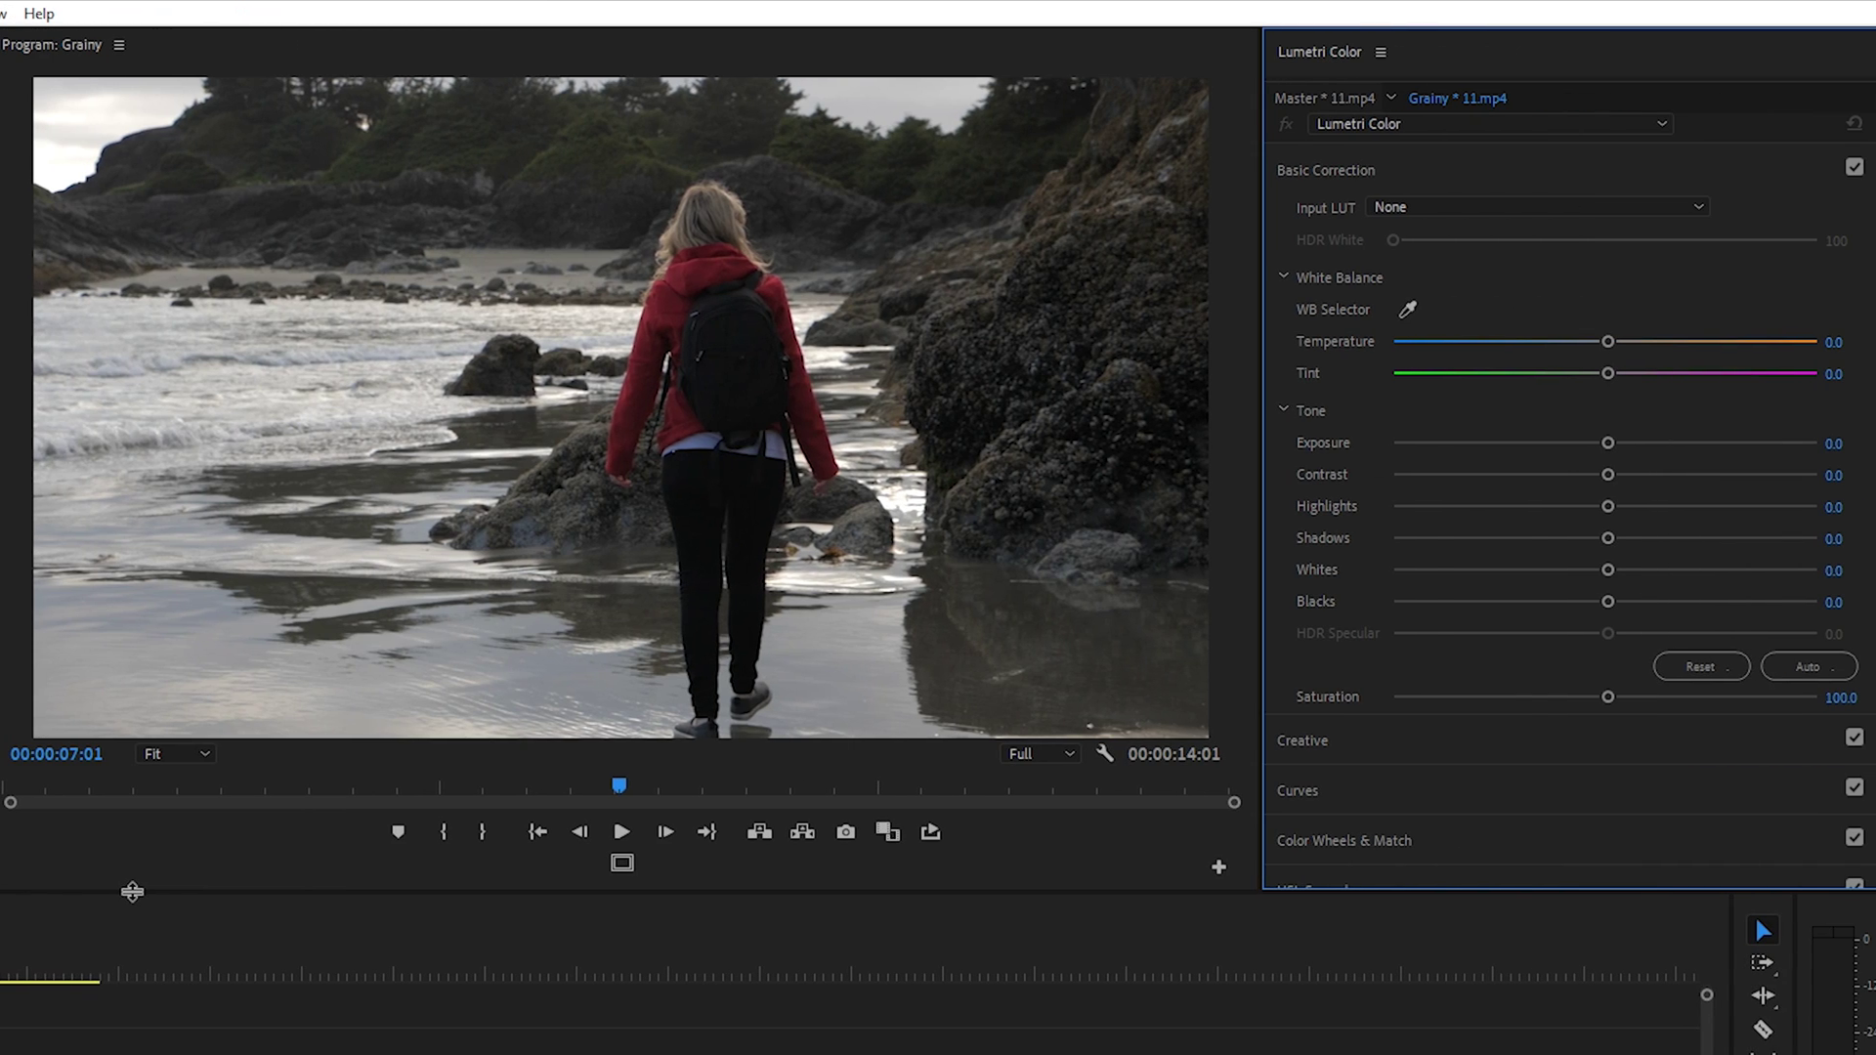
# - Grade the rocky-beach clip: exposure 2.0, shadows lifted, highlights lowered to -25.3
pyautogui.moveTo(132, 891); pyautogui.dragTo(132, 944)
pyautogui.moveTo(1607, 442); pyautogui.dragTo(1691, 452)
pyautogui.moveTo(1604, 543); pyautogui.dragTo(1693, 545)
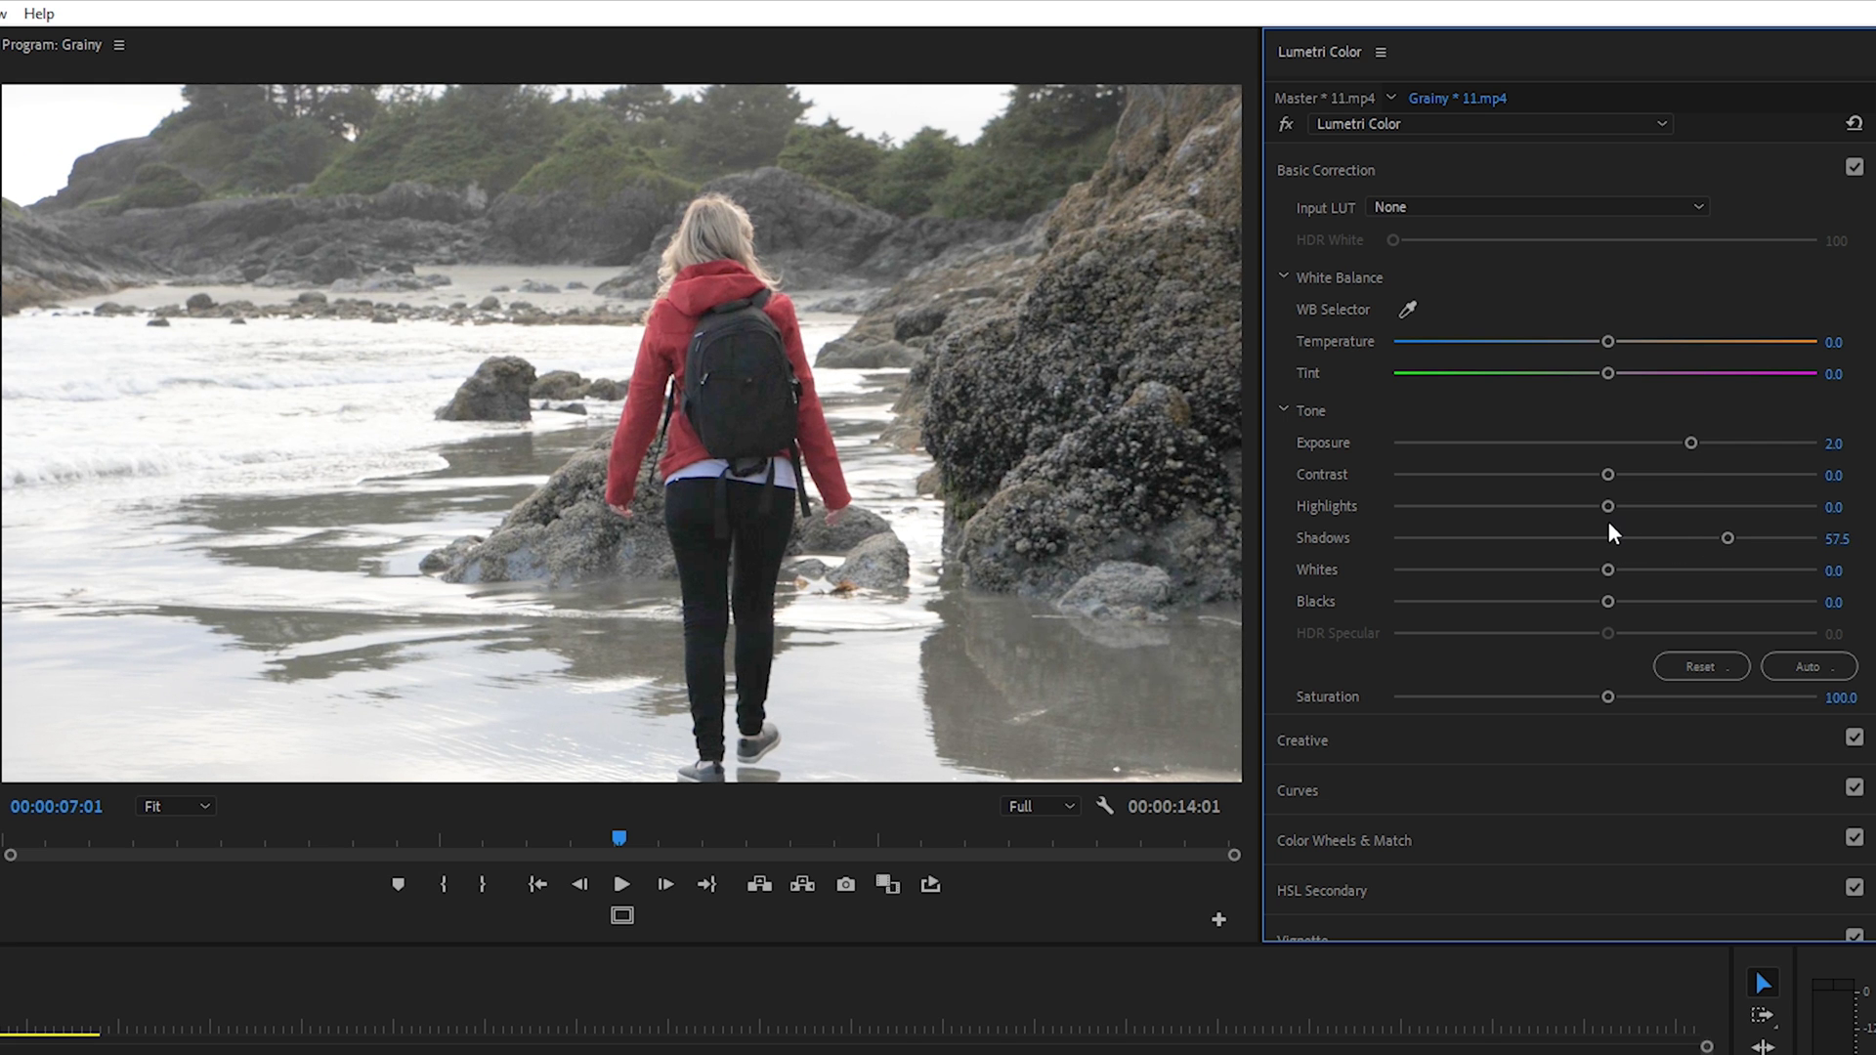
pyautogui.moveTo(1607, 506); pyautogui.dragTo(1554, 510)
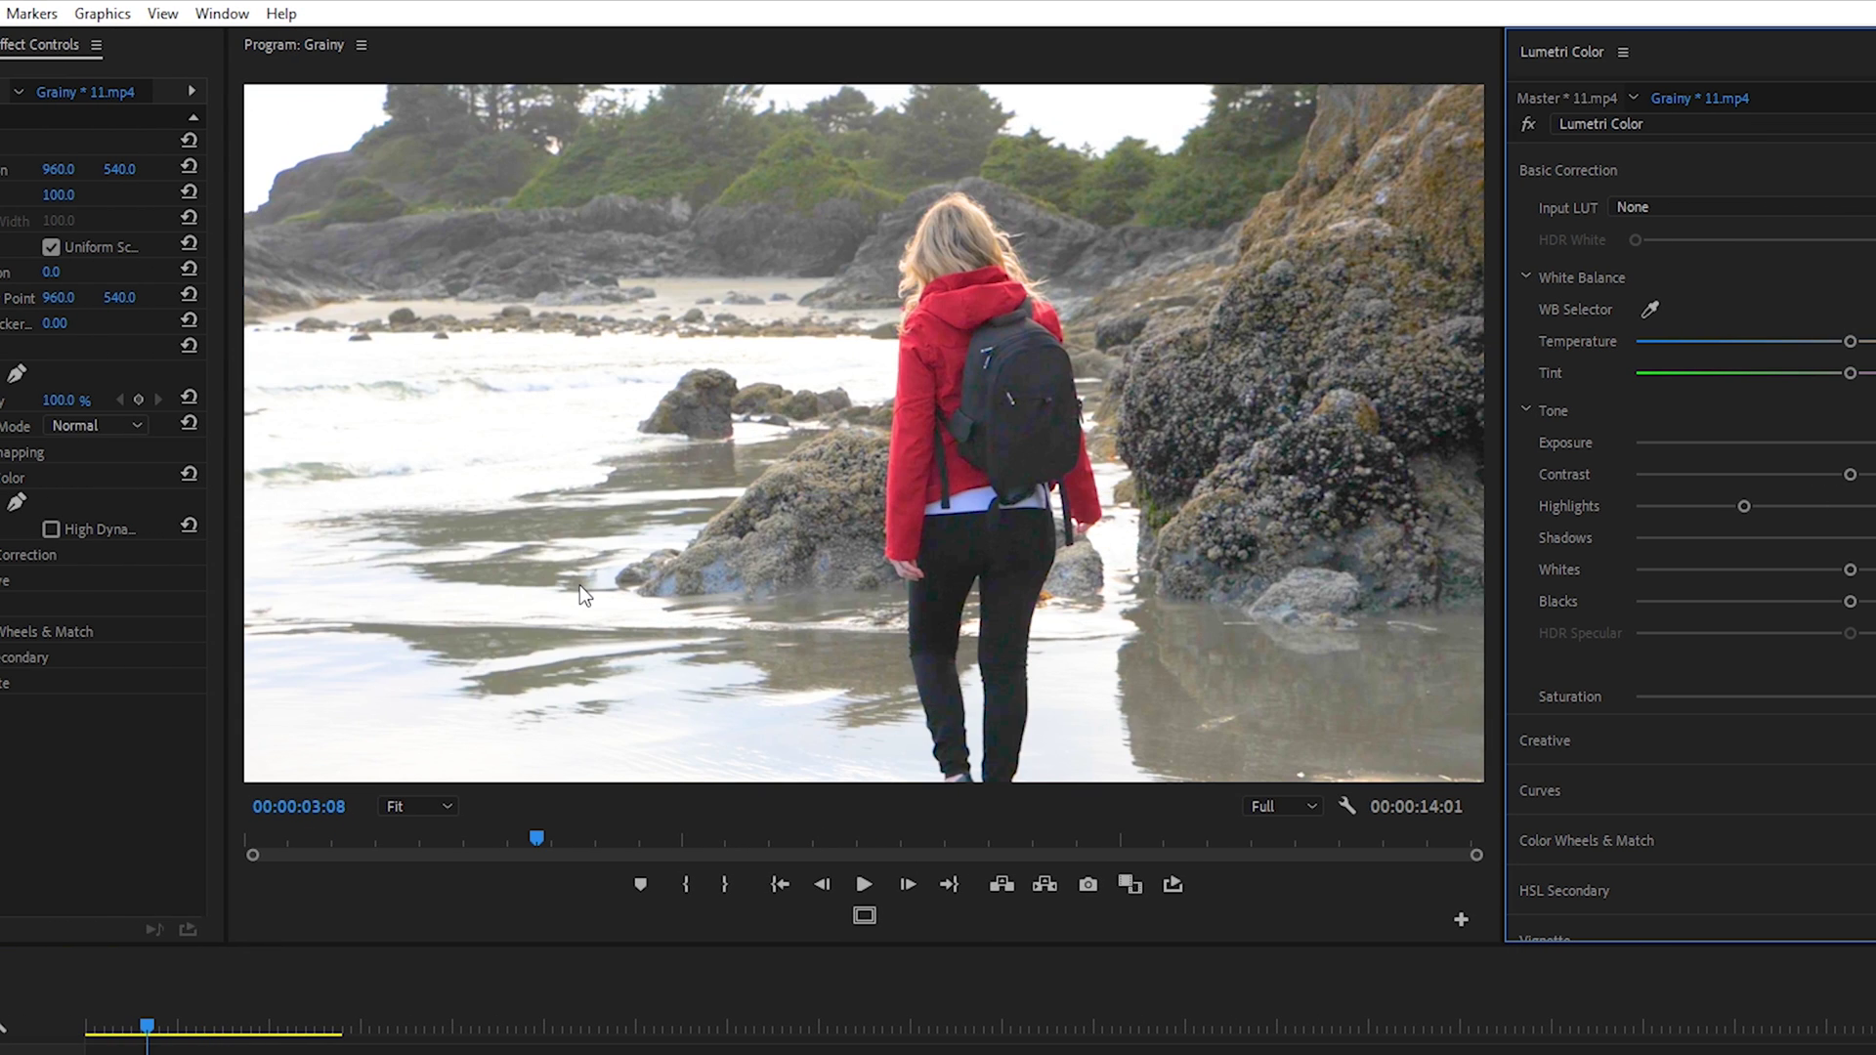
pyautogui.click(579, 585)
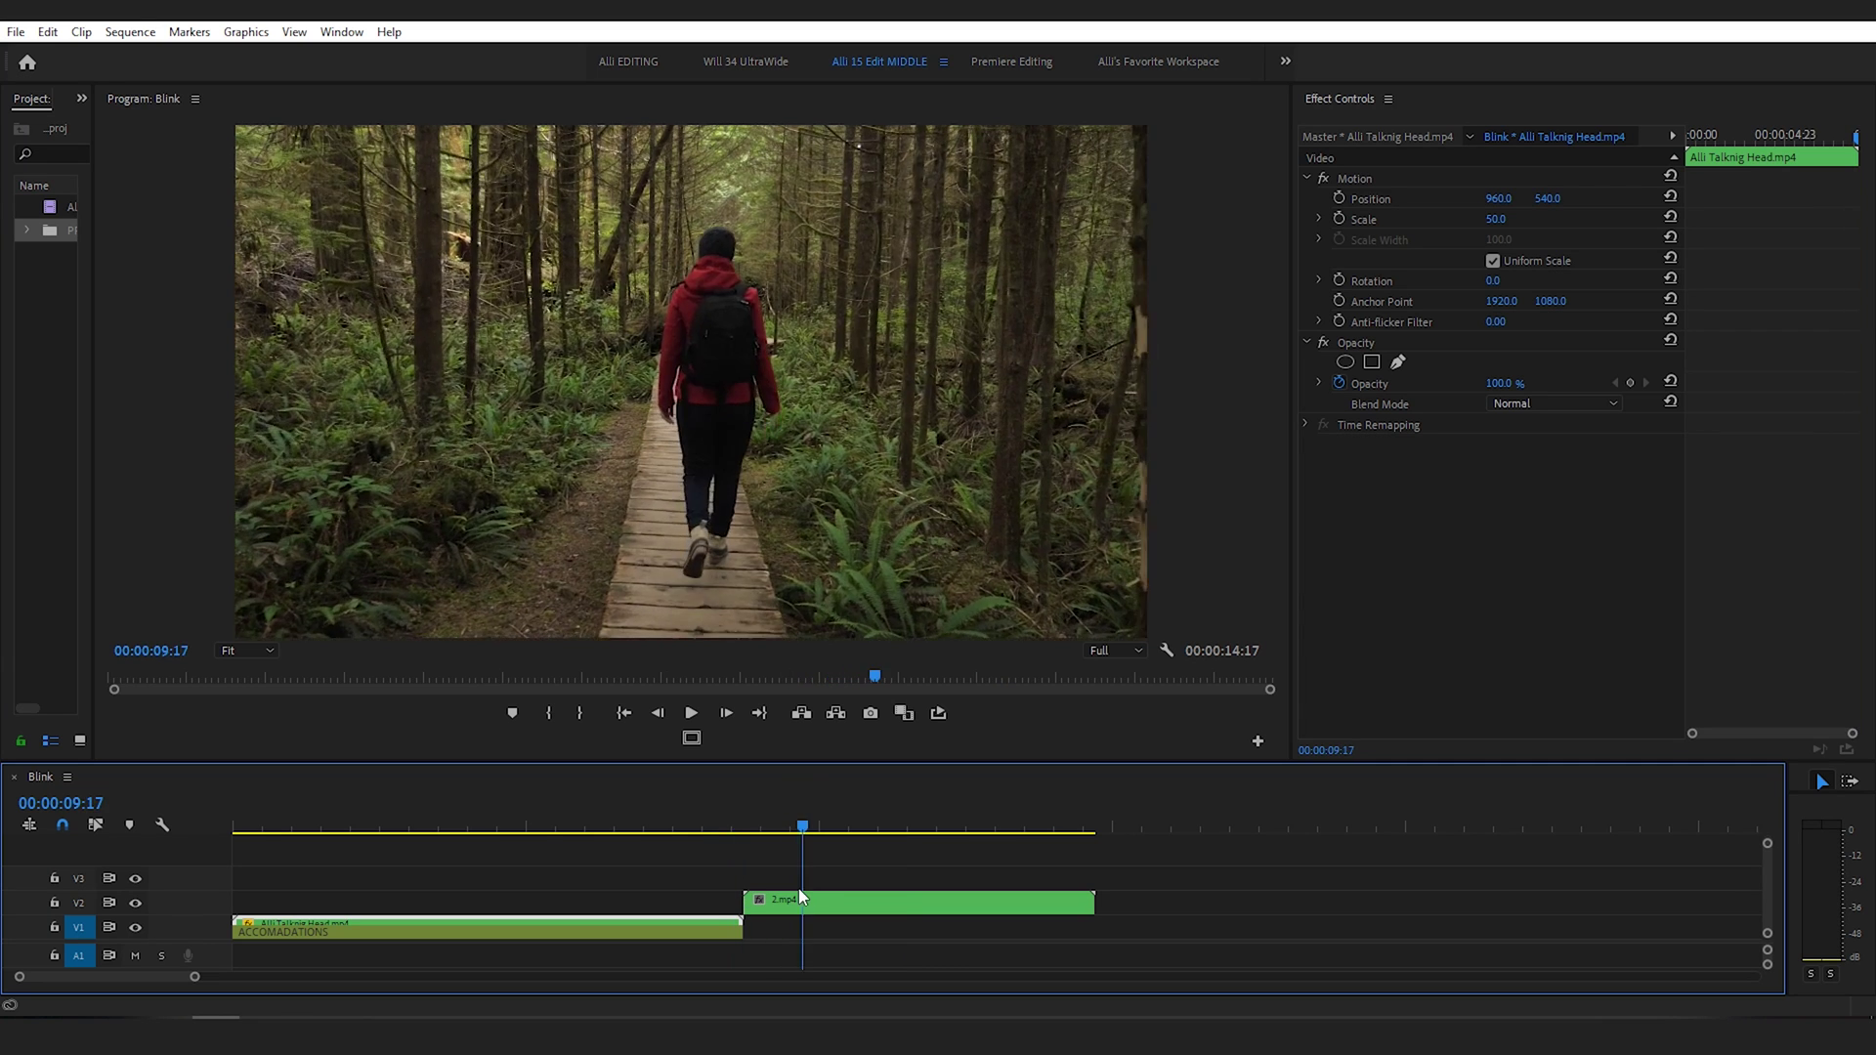
# - Scrub the playhead back near the start of the talking-head clip
pyautogui.moveTo(800, 889); pyautogui.dragTo(330, 892)
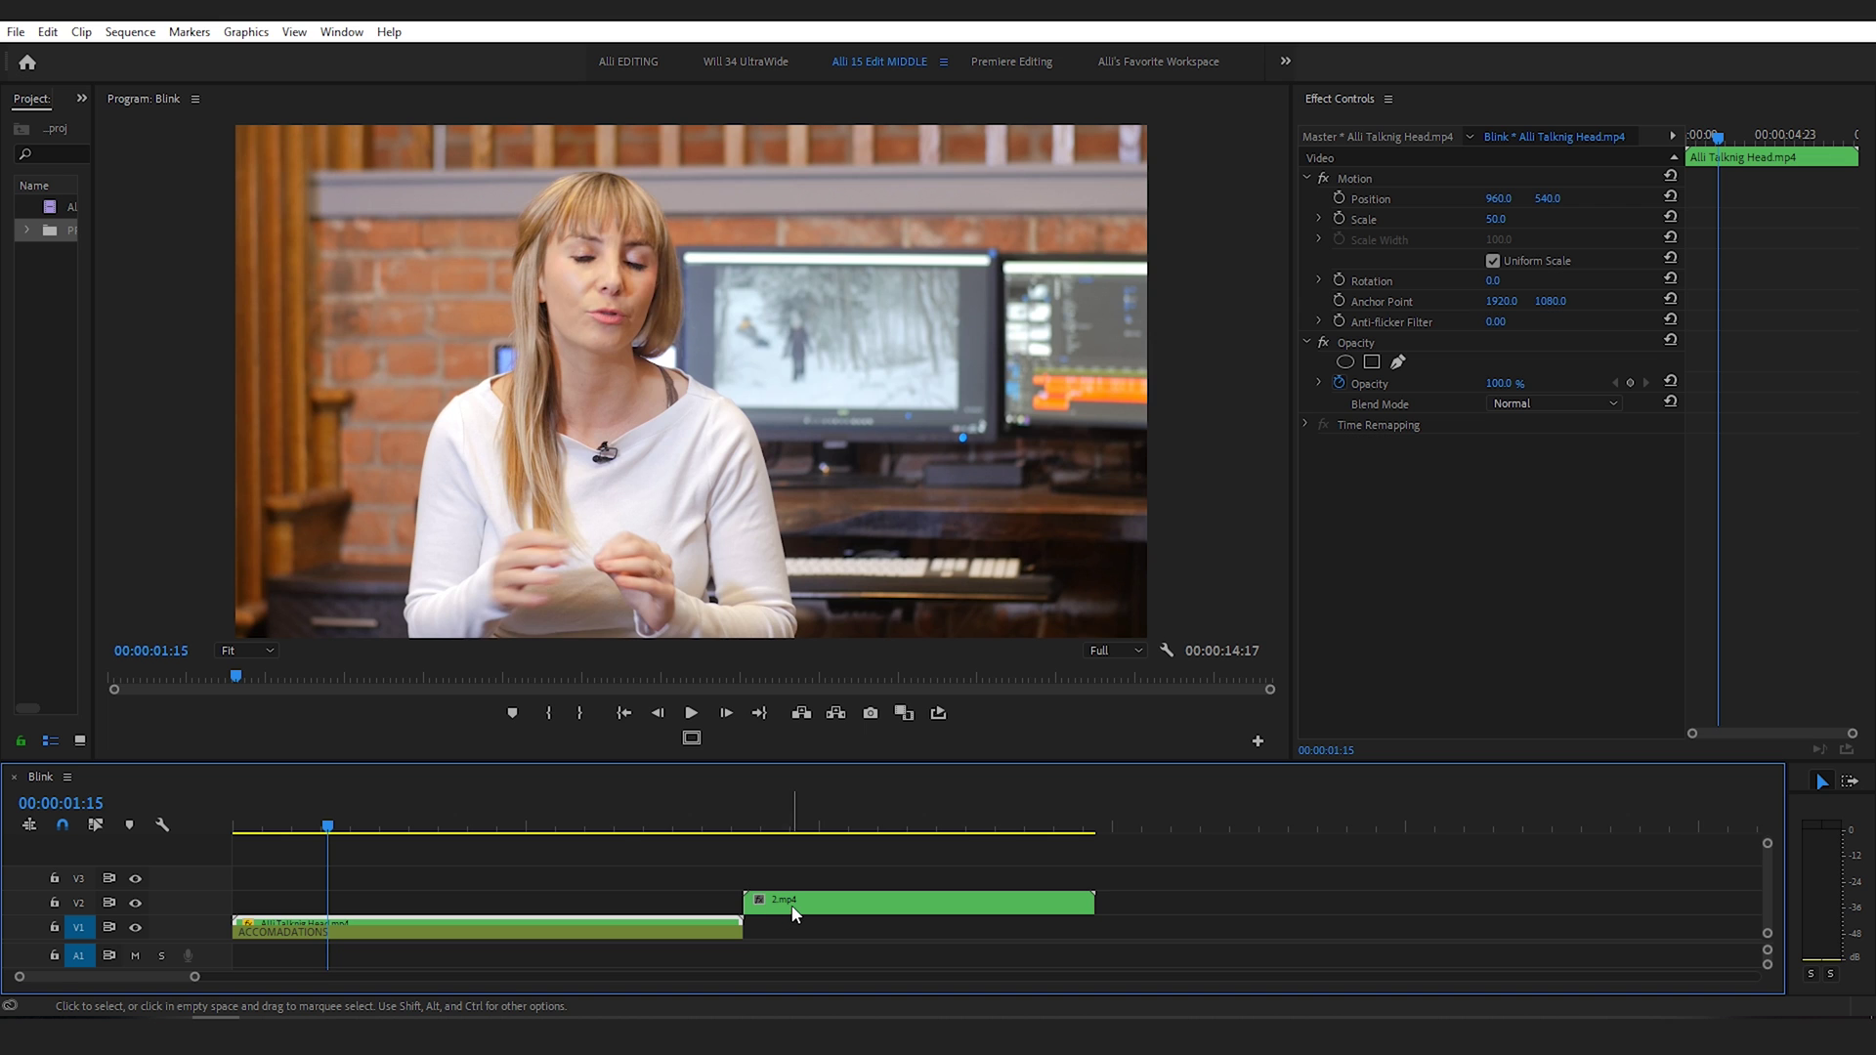
pyautogui.moveTo(794, 913); pyautogui.dragTo(385, 913)
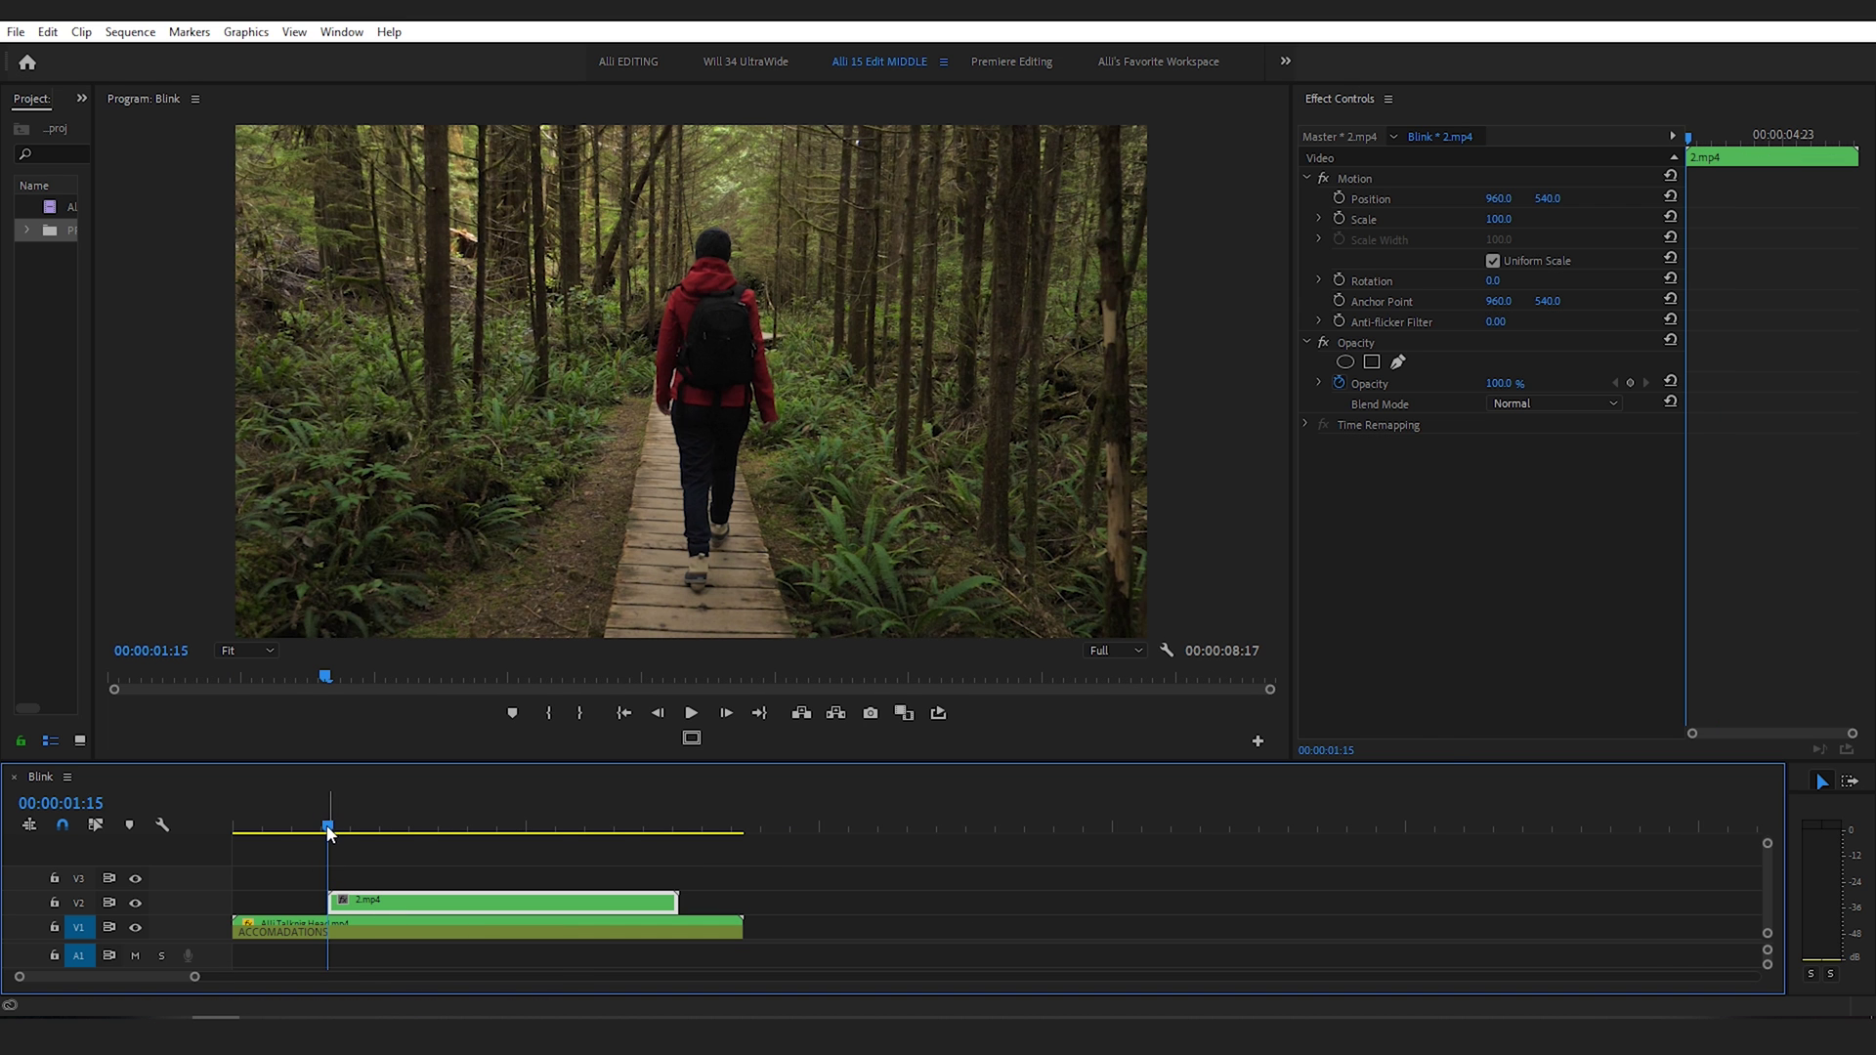
pyautogui.press('`')
pyautogui.press('space')
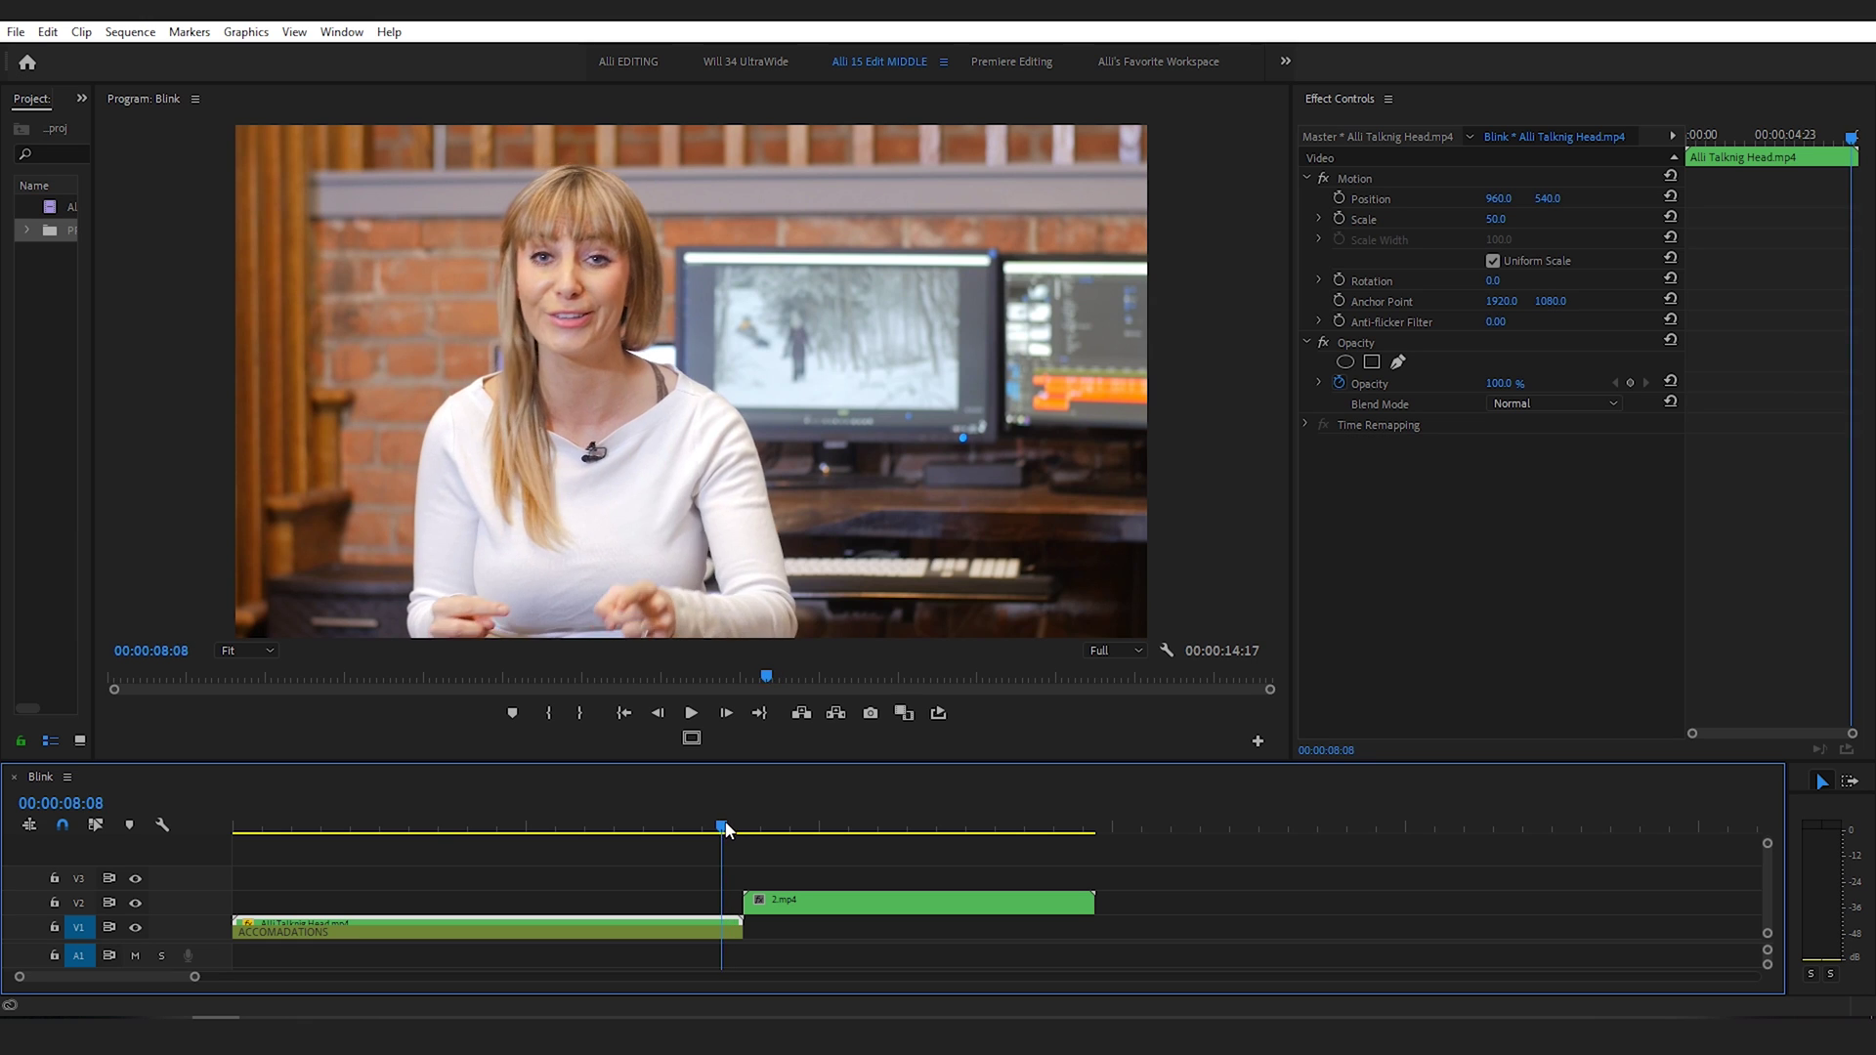
# - Move 2.mp4 on V2 to start at 00:00:03:23 and play the new cut full-screen
pyautogui.moveTo(726, 828); pyautogui.dragTo(466, 841)
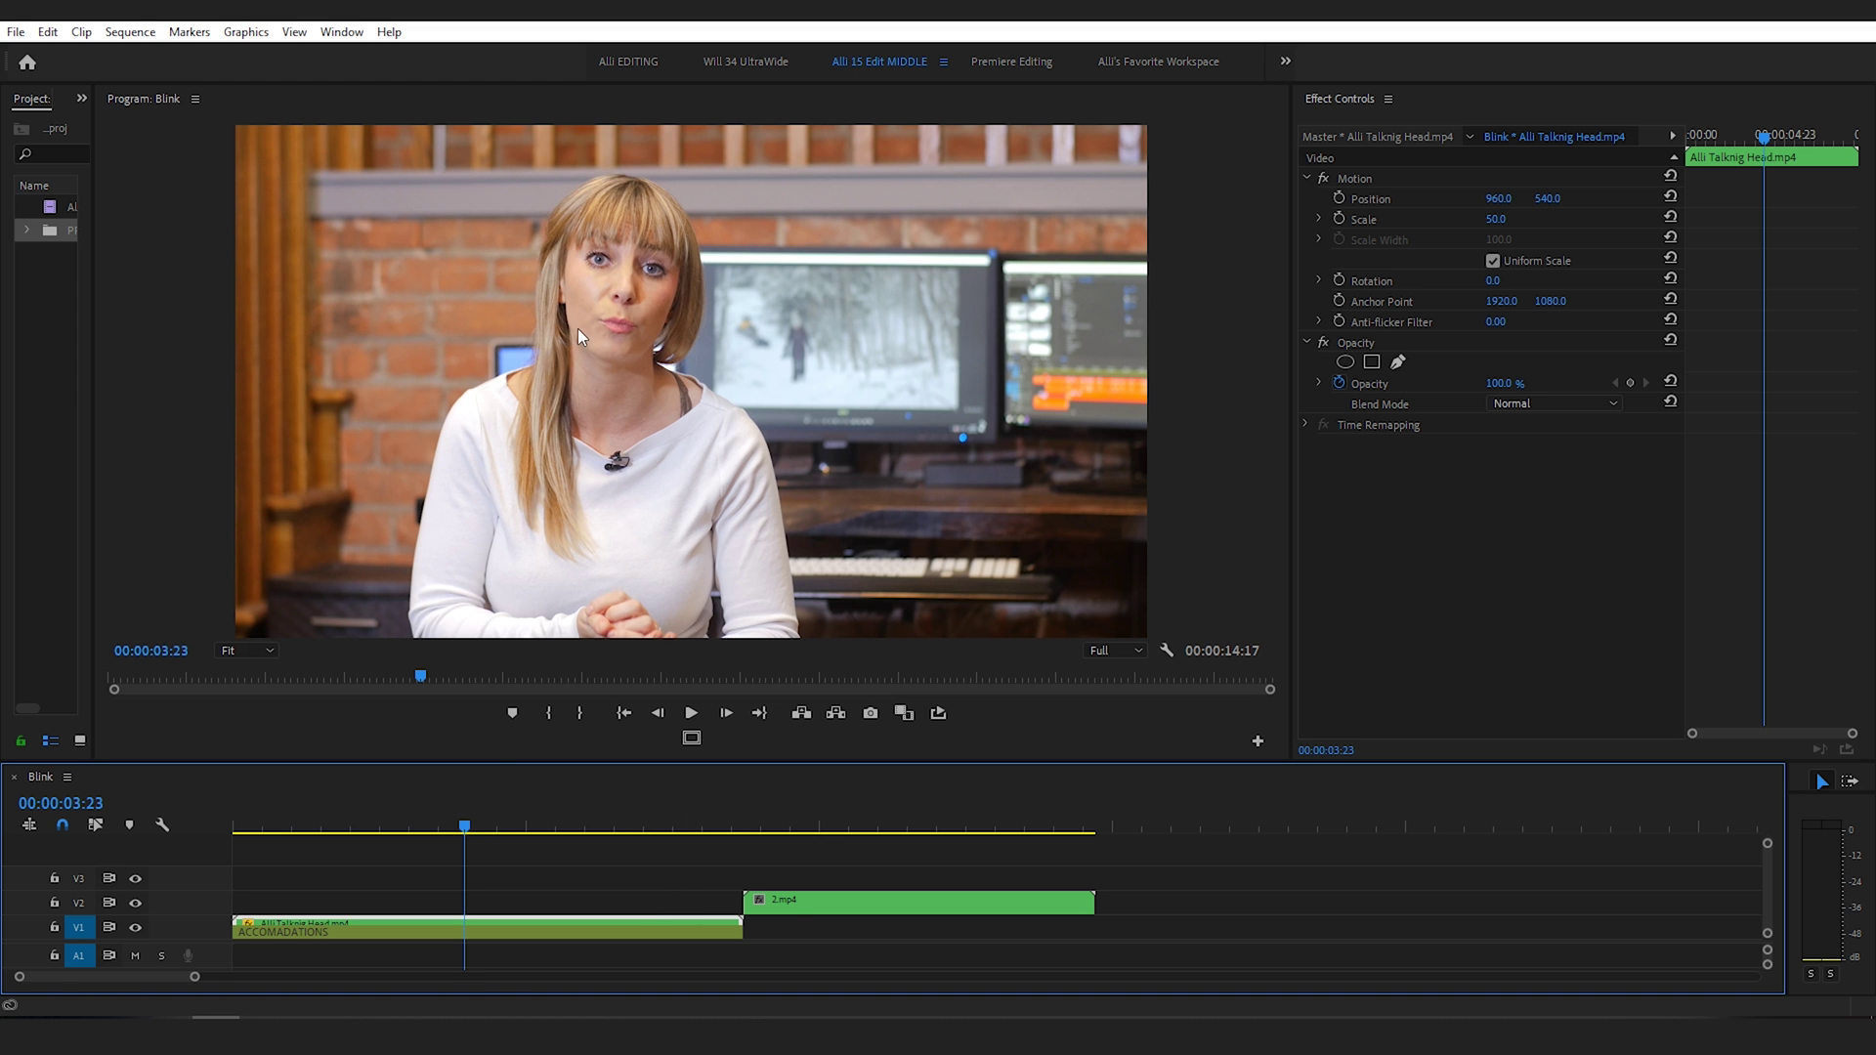
pyautogui.moveTo(787, 904); pyautogui.dragTo(668, 895)
pyautogui.moveTo(527, 910); pyautogui.dragTo(527, 909)
pyautogui.press('`')
pyautogui.press('space')
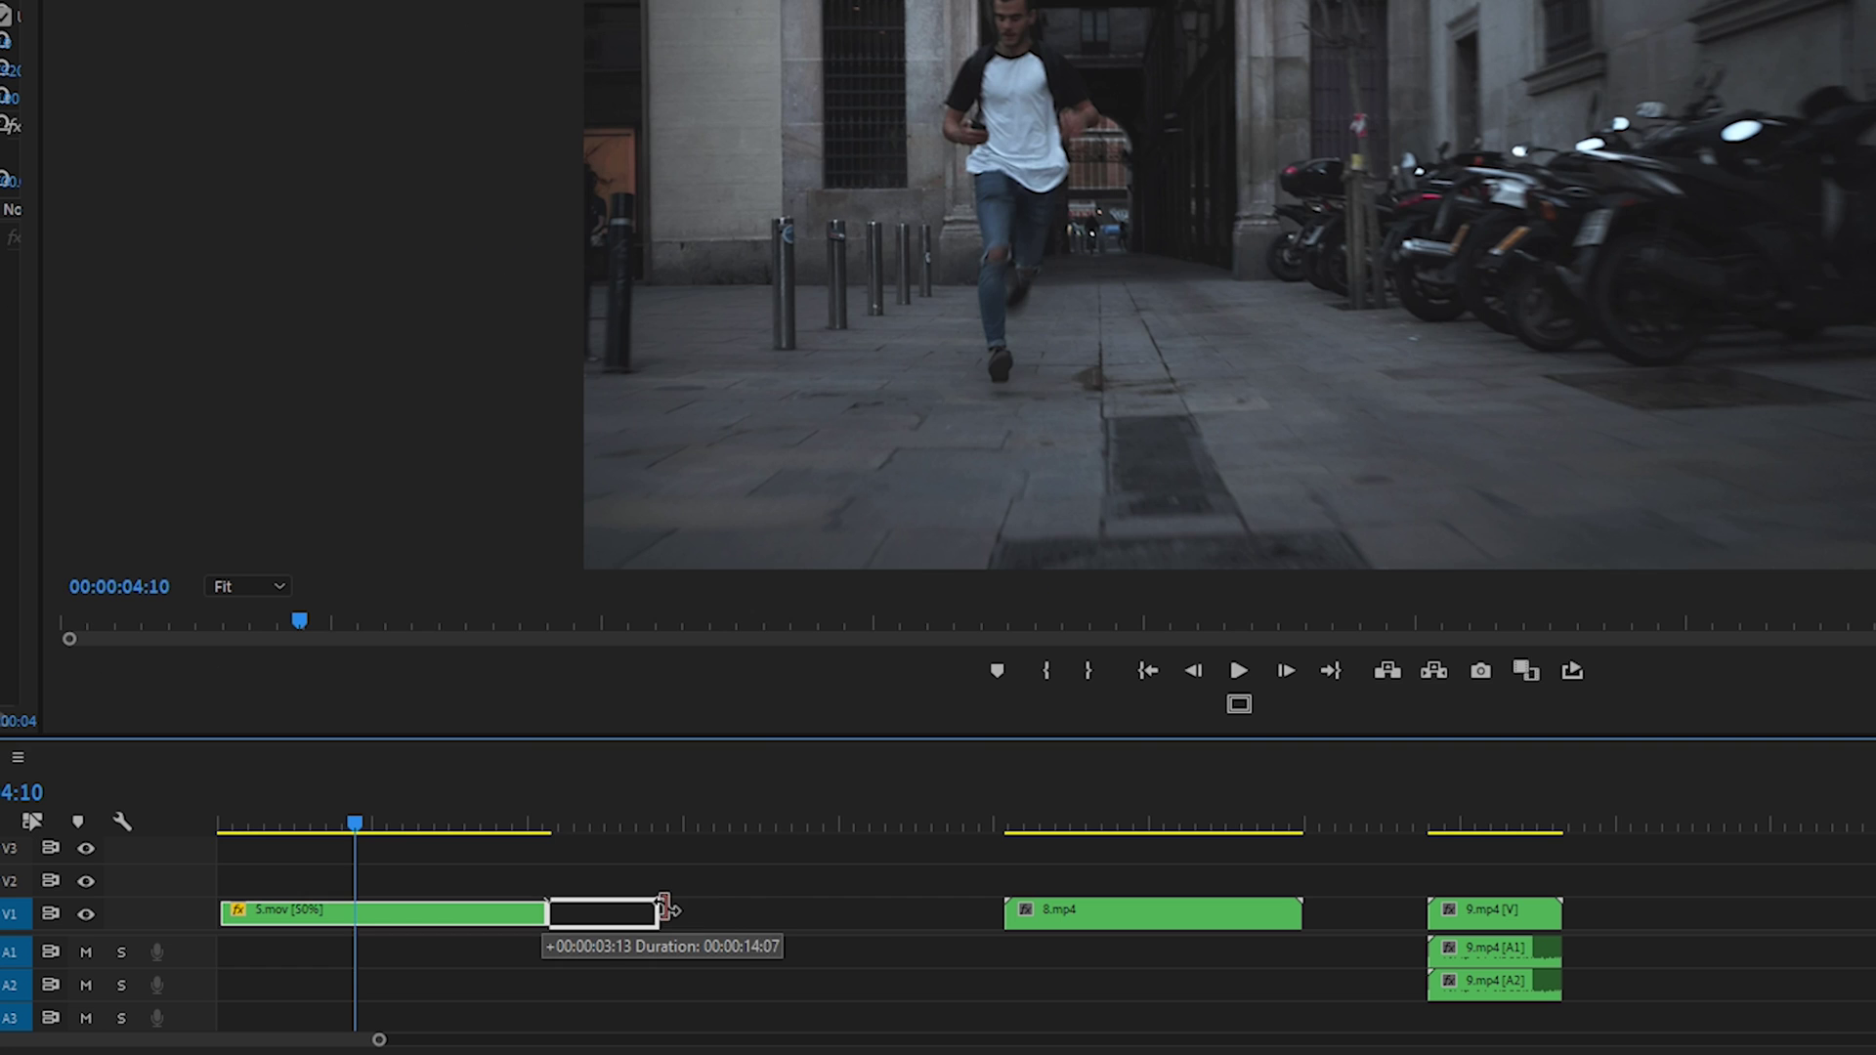
# - Rate-stretch 5.mov to 28.99% speed and play it full-screen from the sequence start
pyautogui.moveTo(438, 923); pyautogui.dragTo(636, 923)
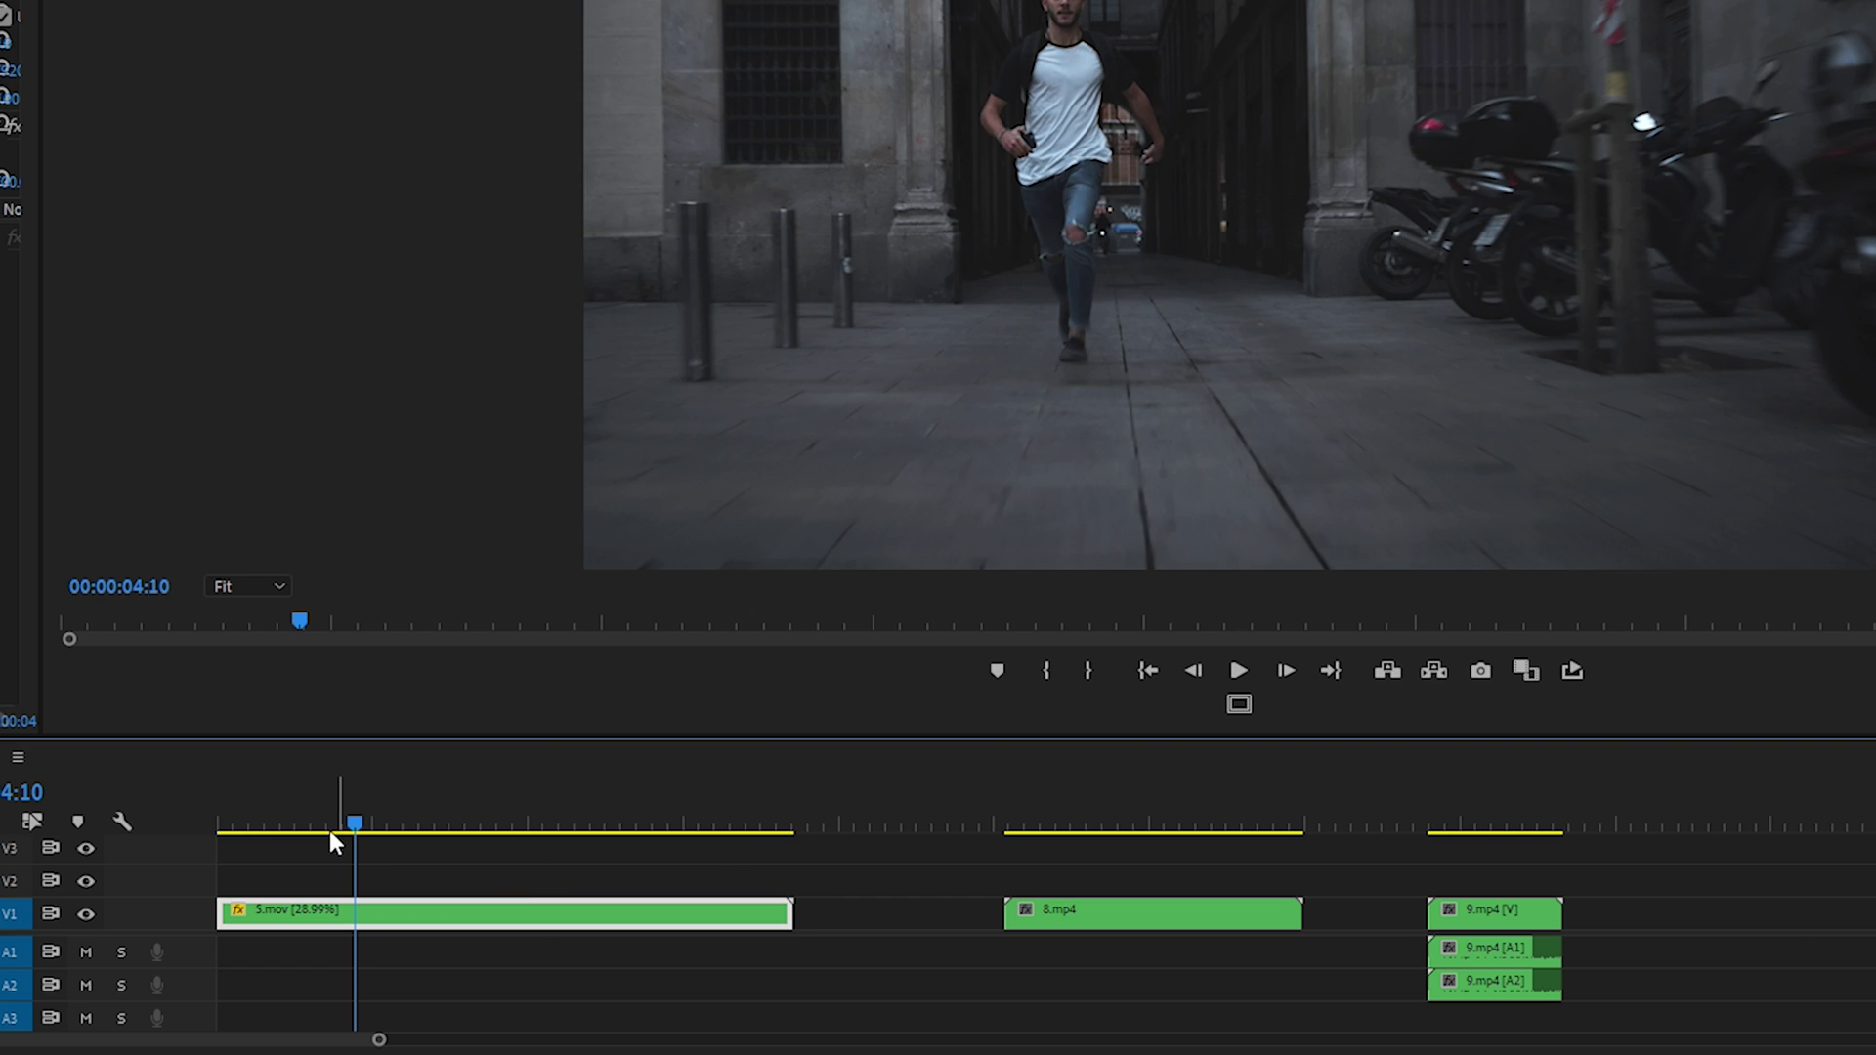
pyautogui.click(348, 813)
pyautogui.press('Home')
pyautogui.press('`')
pyautogui.press('space')
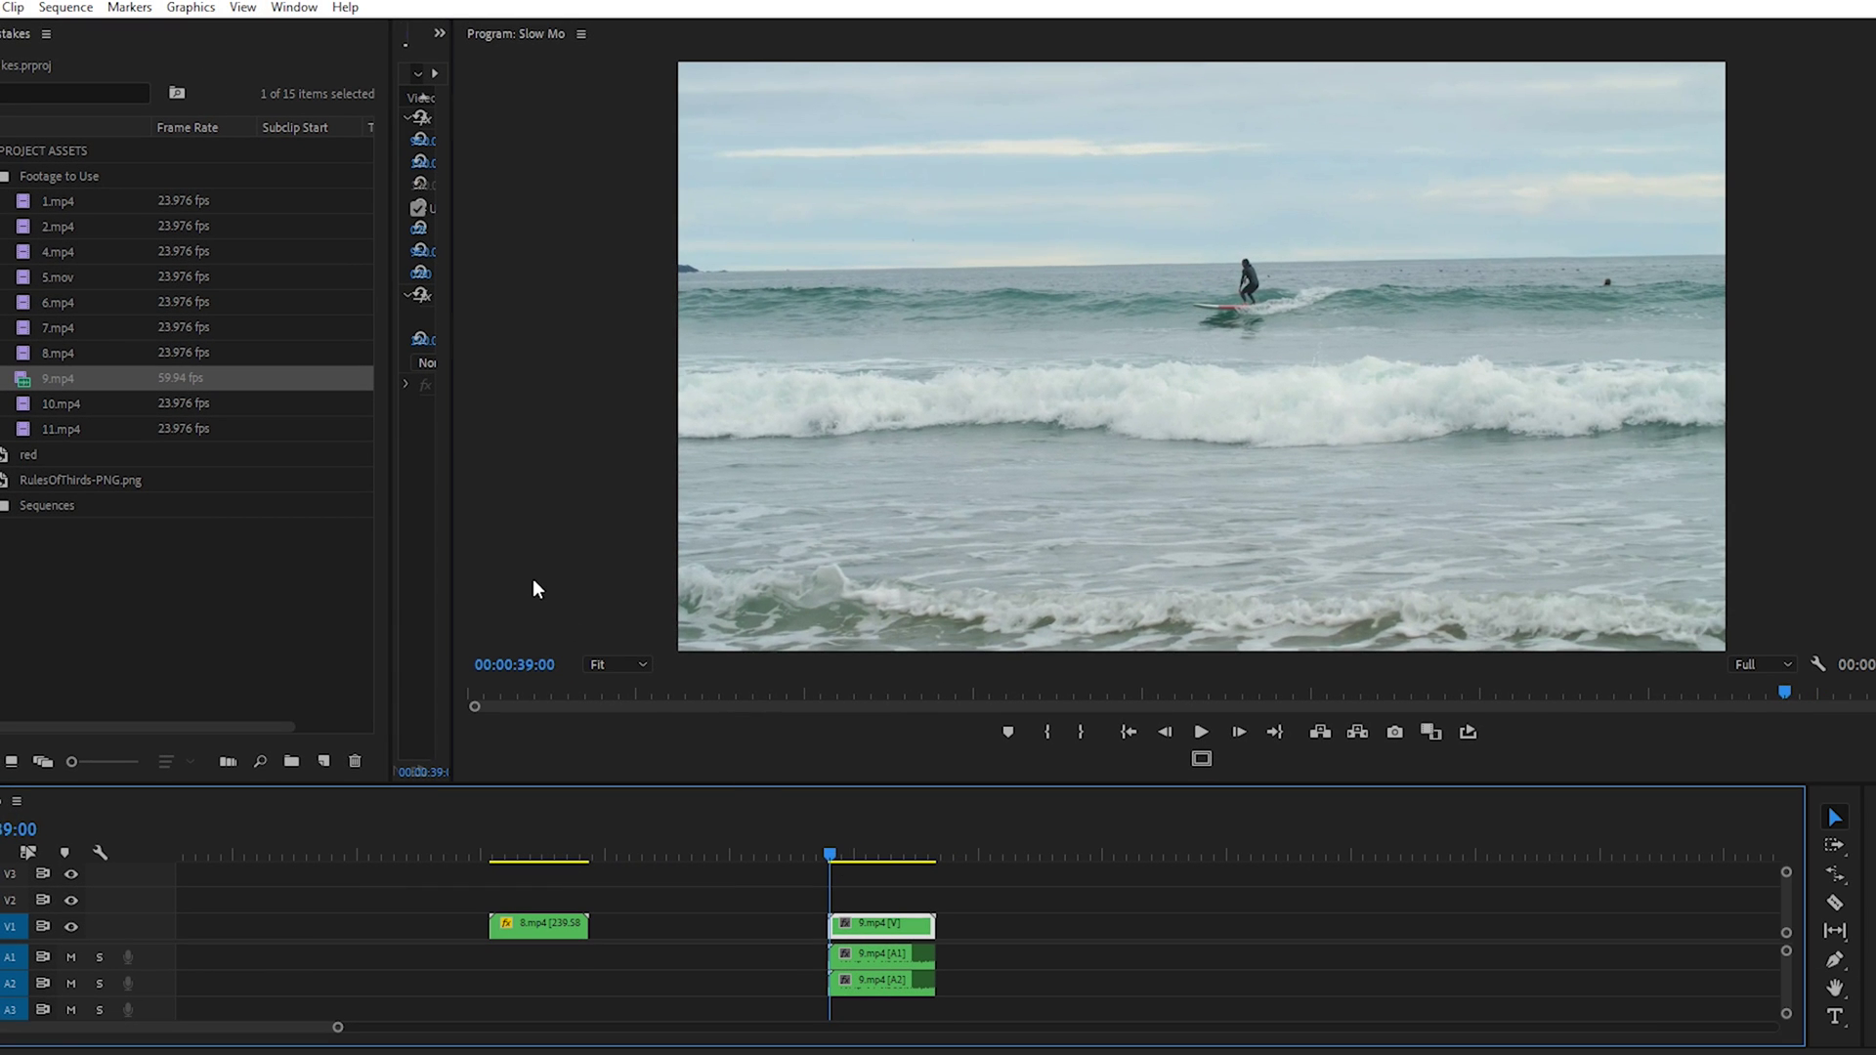
# - Review 9.mp4 in the maximized Program monitor, then bring up its Project panel context menu
pyautogui.press('`')
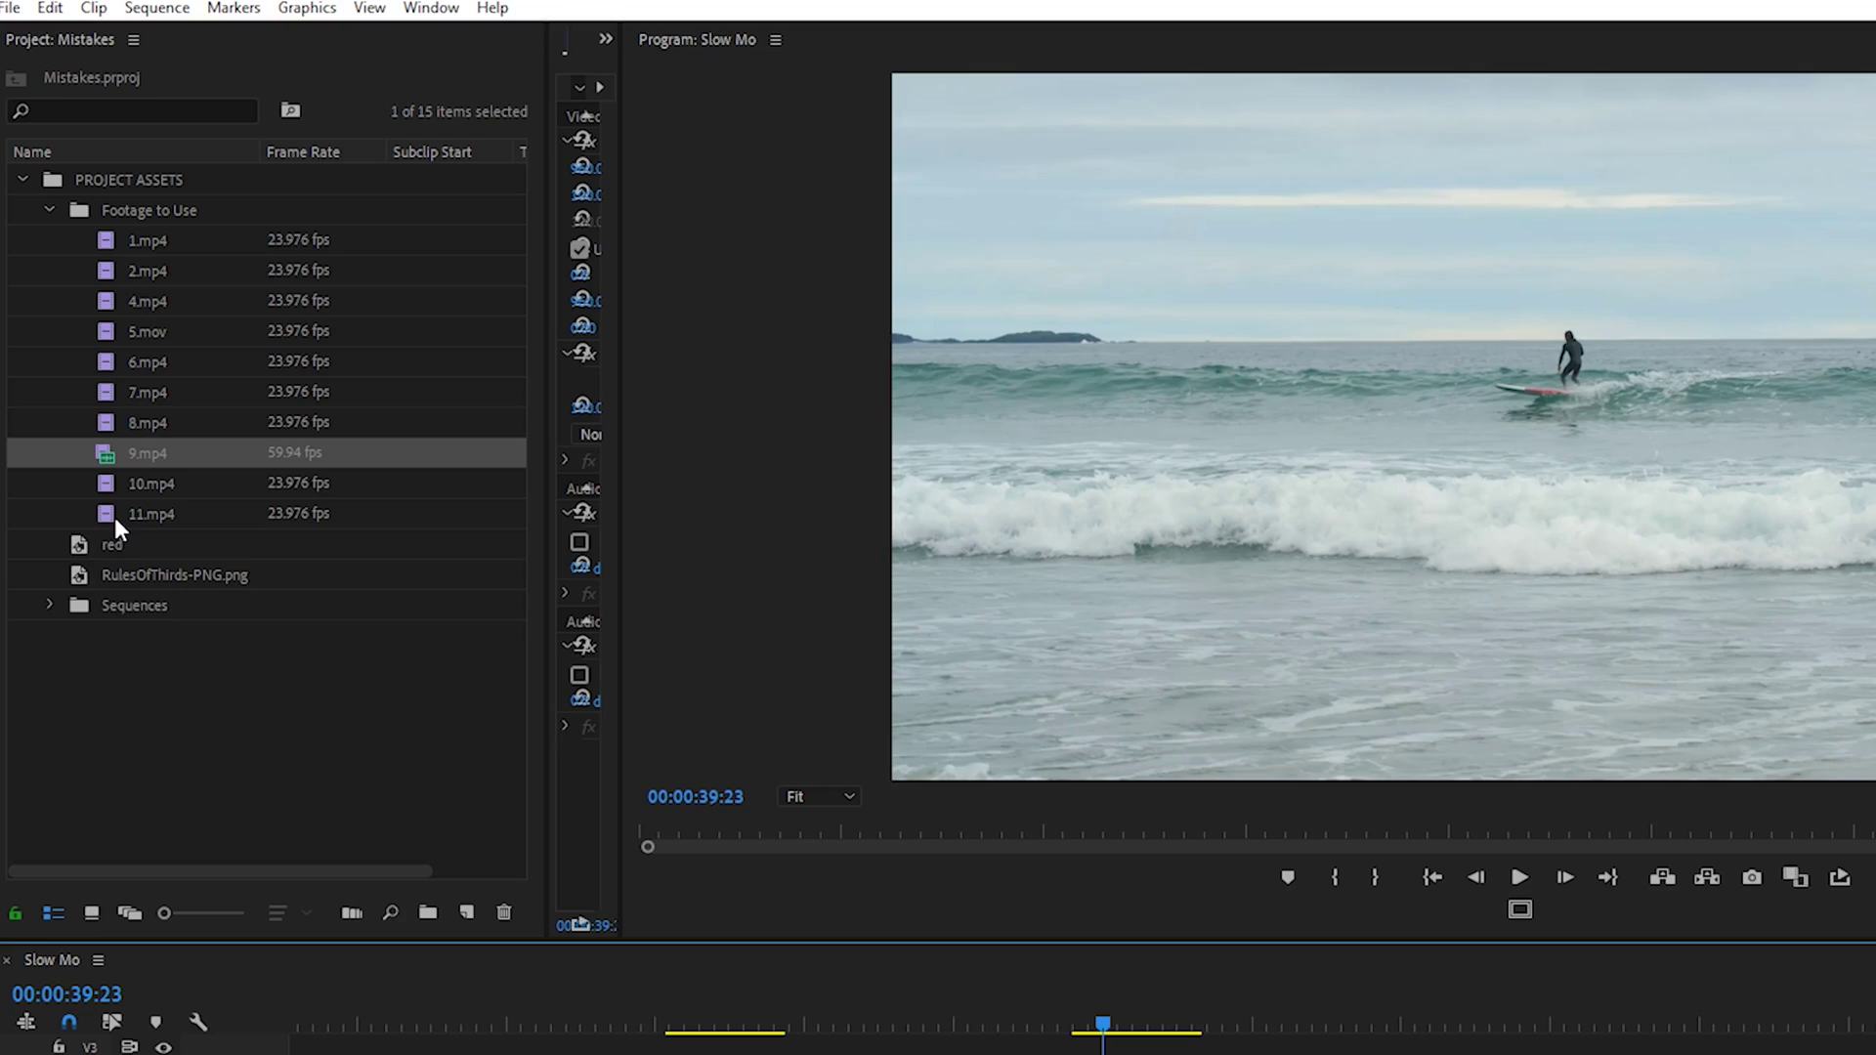
pyautogui.rightClick(109, 449)
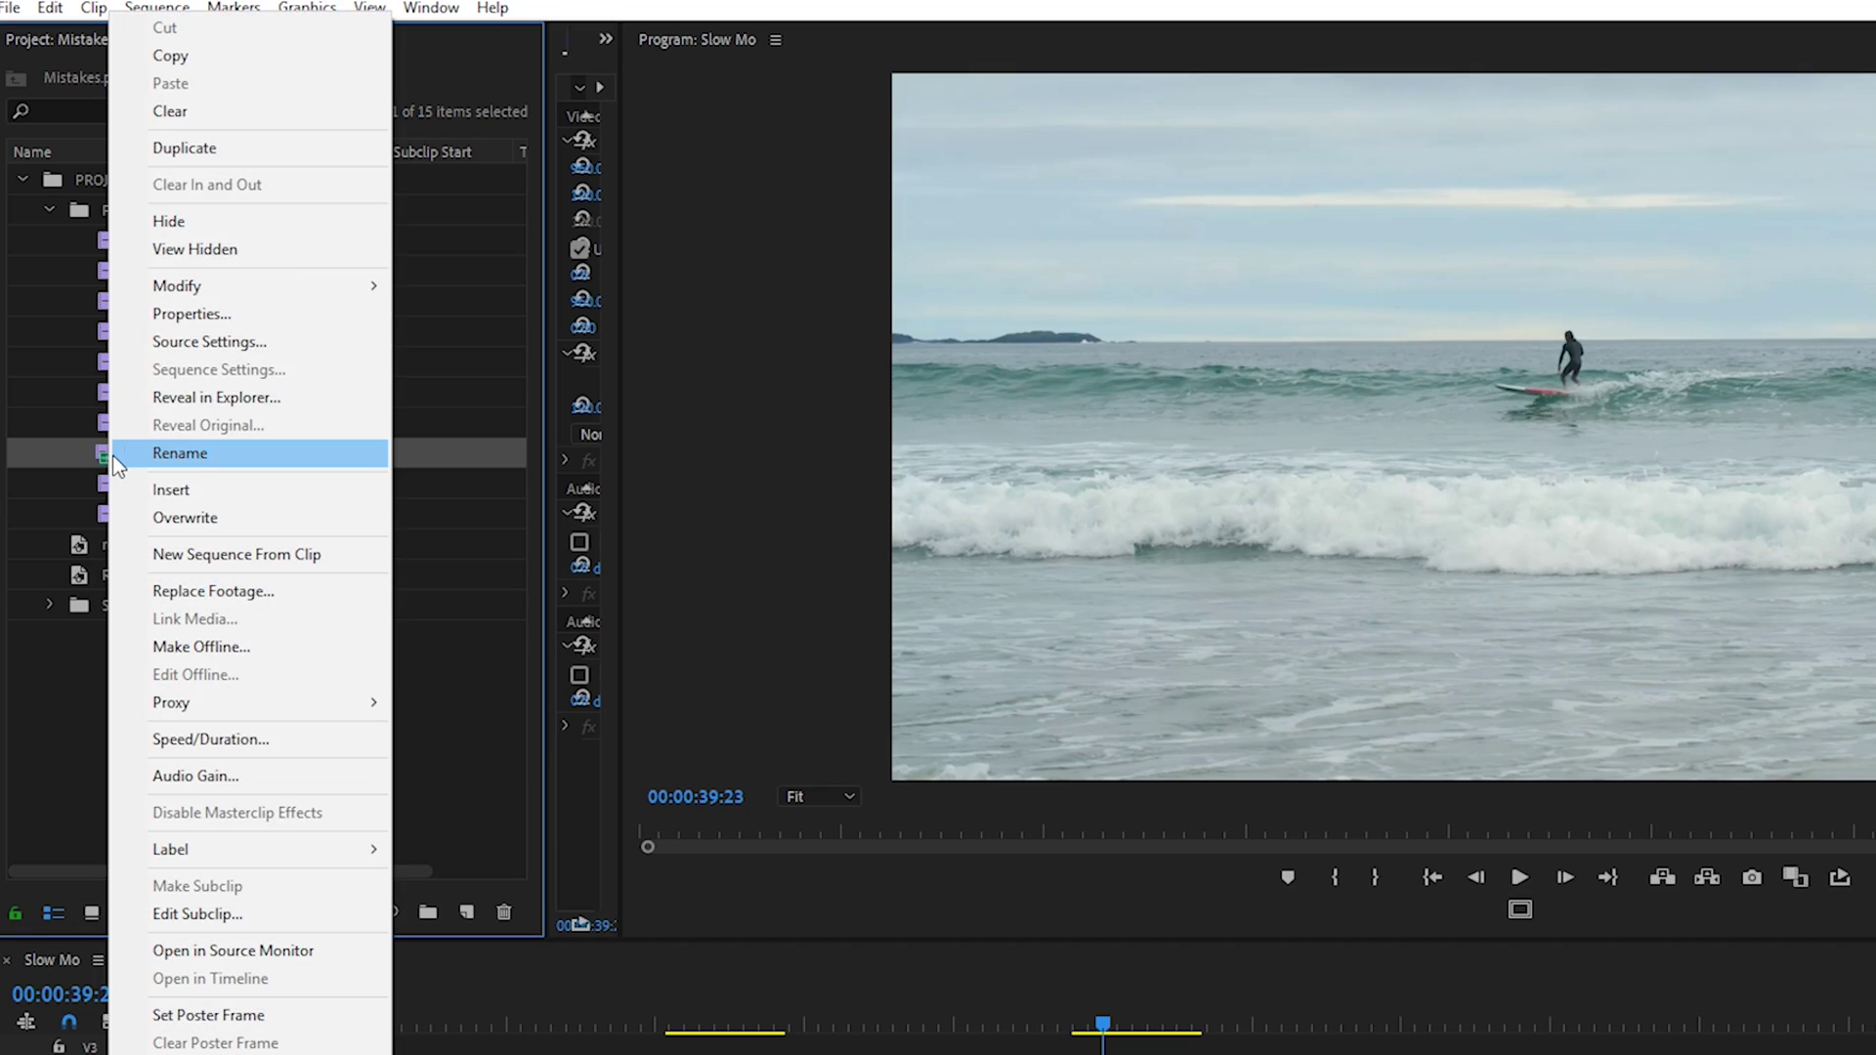
# - Interpret the 9.mp4 footage with an assumed frame rate of 24 fps instead of 59.94
pyautogui.moveTo(311, 294)
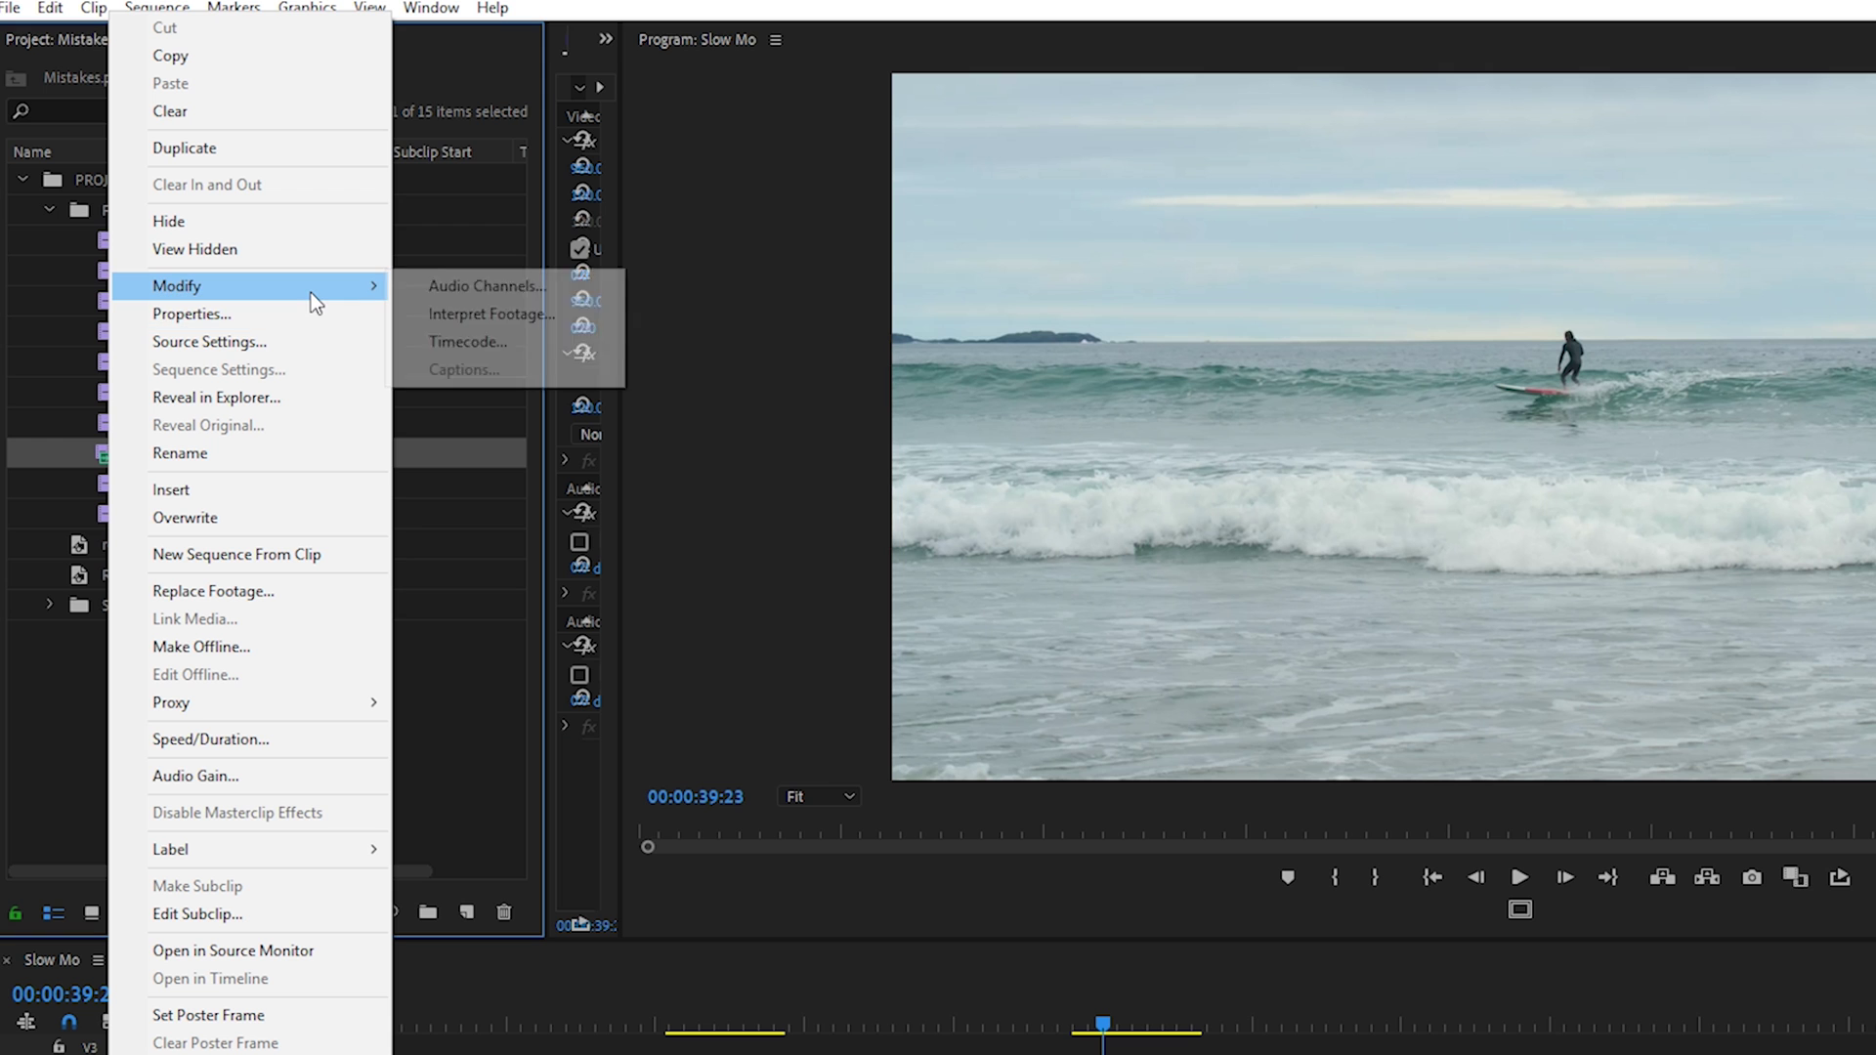
pyautogui.click(473, 313)
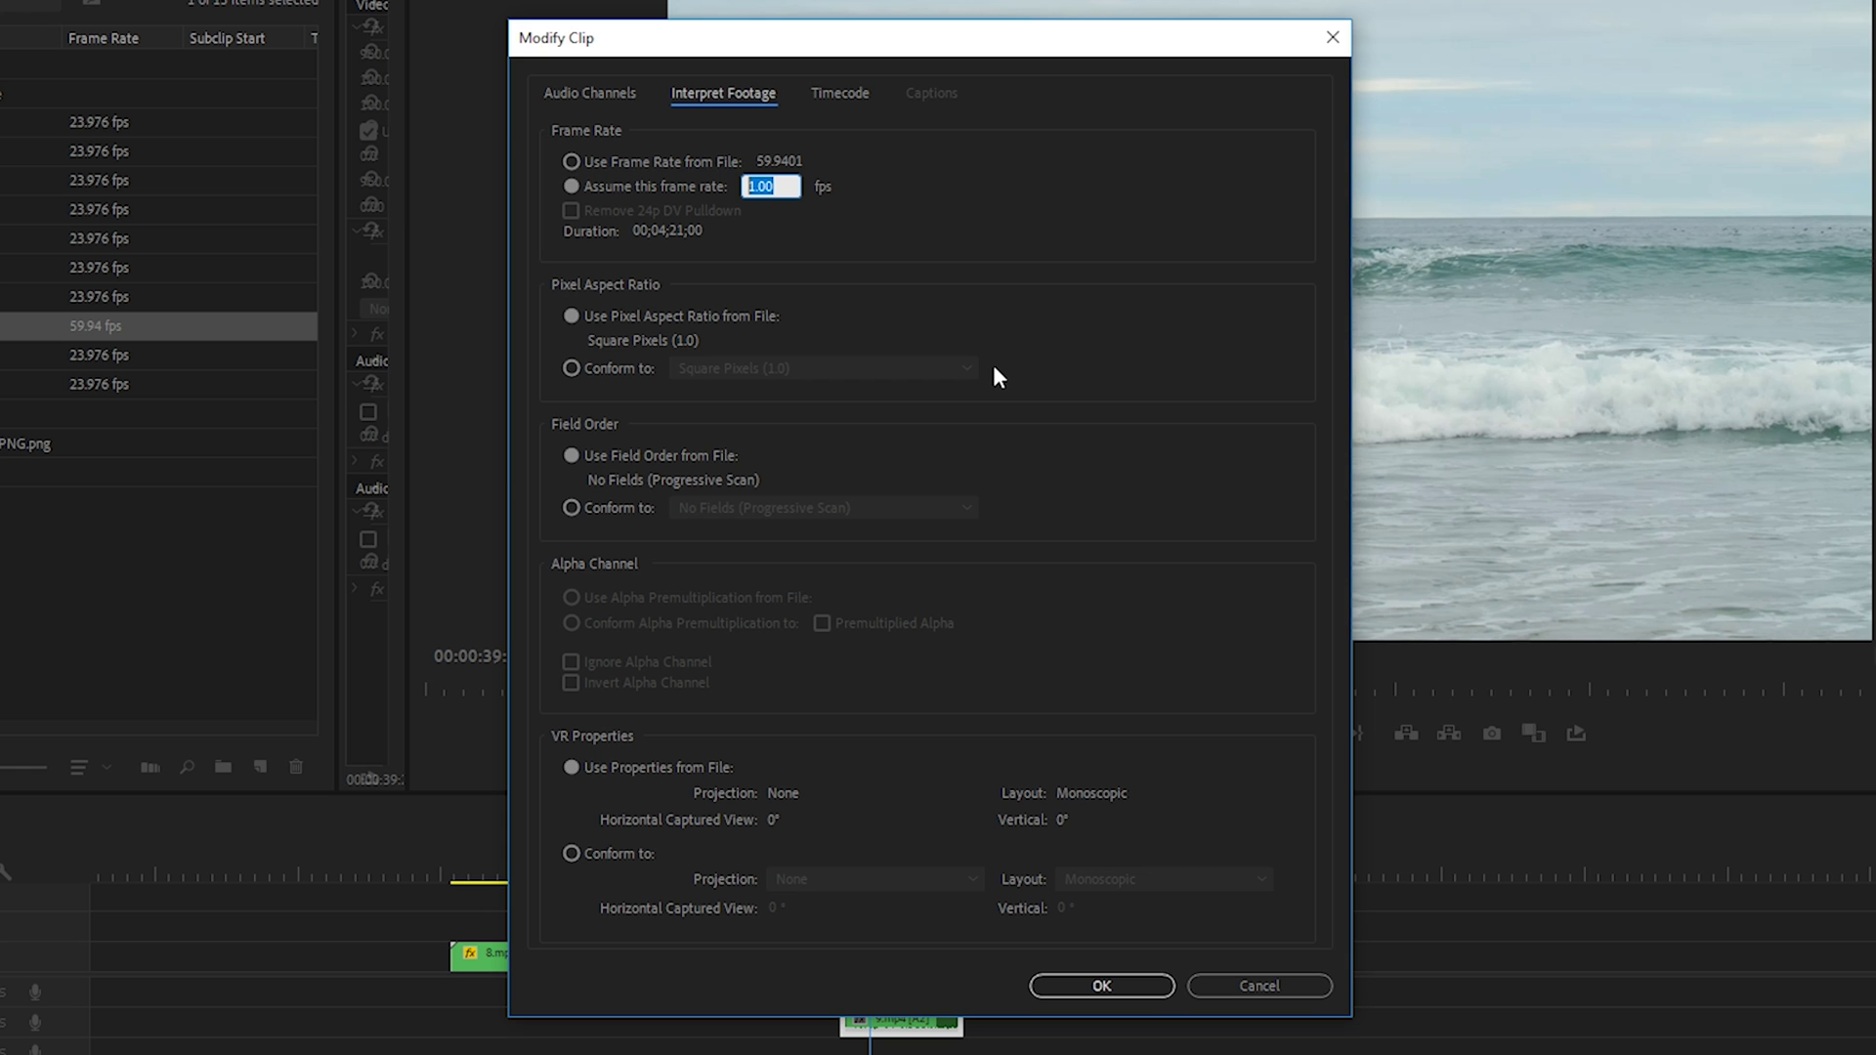
pyautogui.write('24')
pyautogui.click(1102, 985)
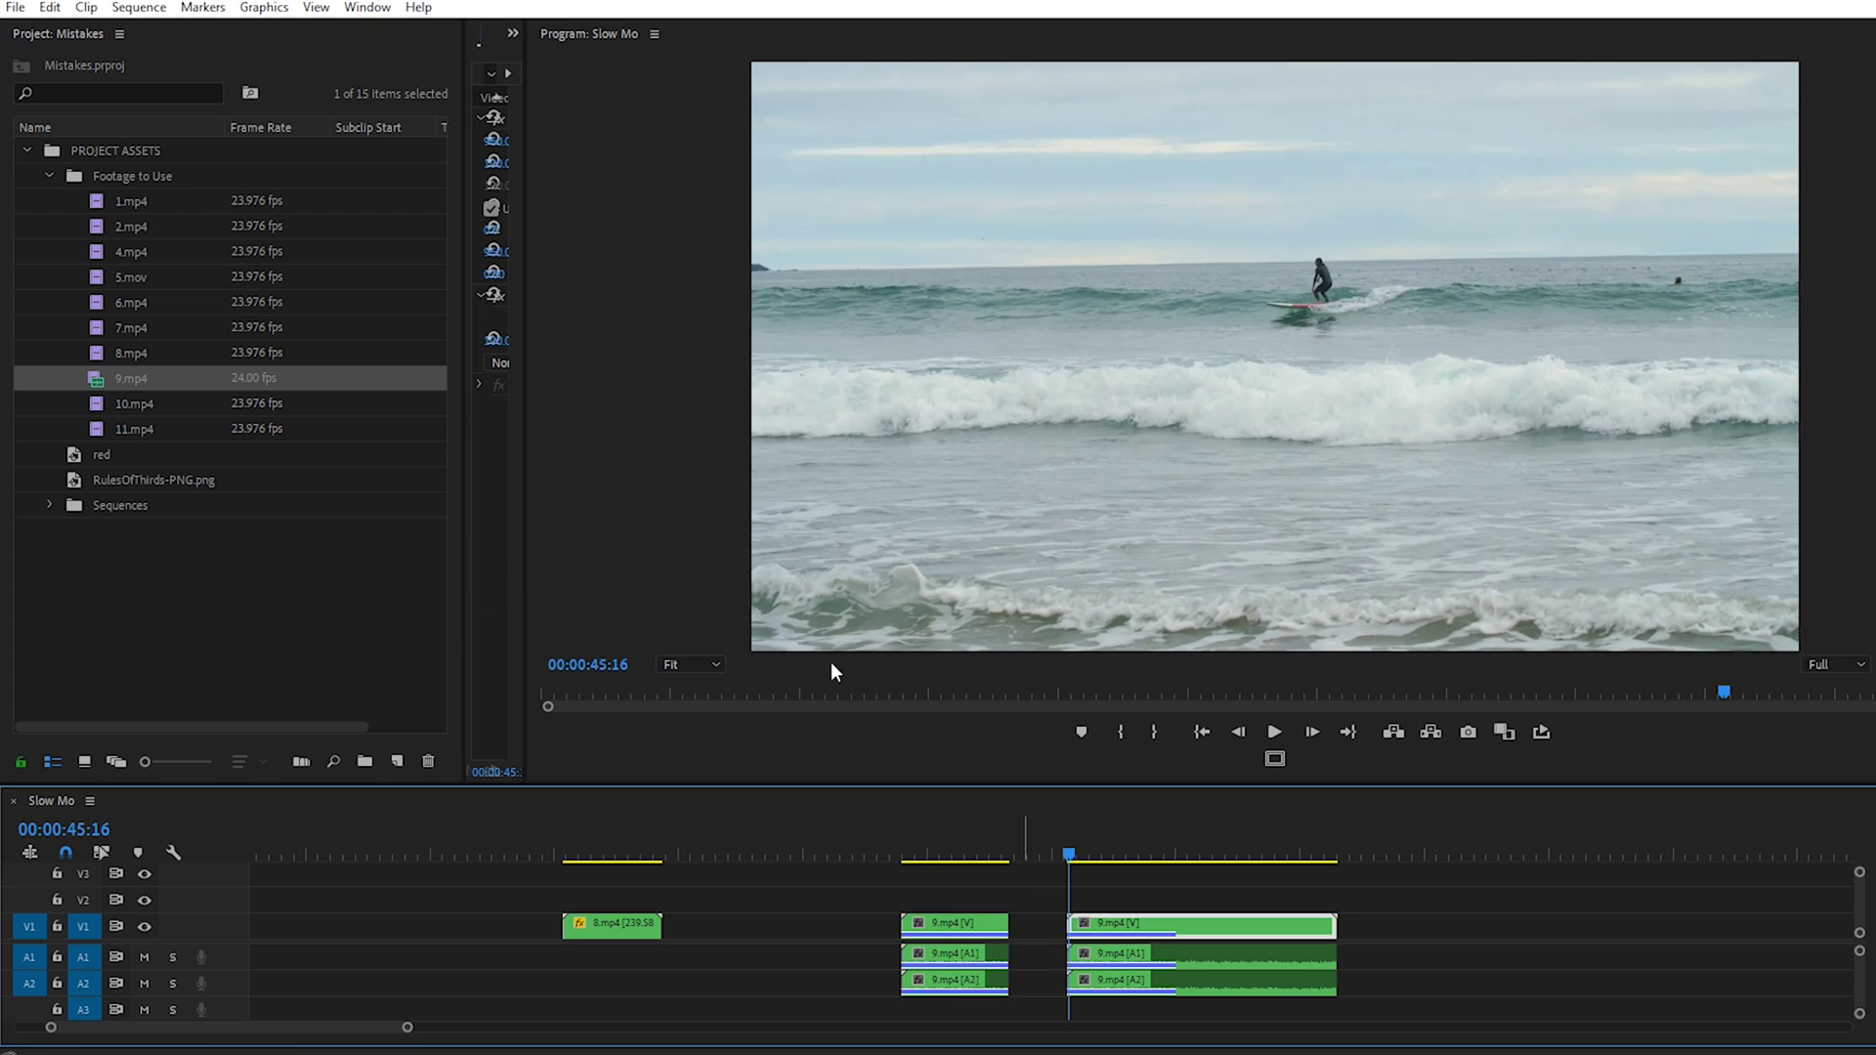
# - Play the slowed 24 fps surfing footage in the maximized Program monitor
pyautogui.click(671, 572)
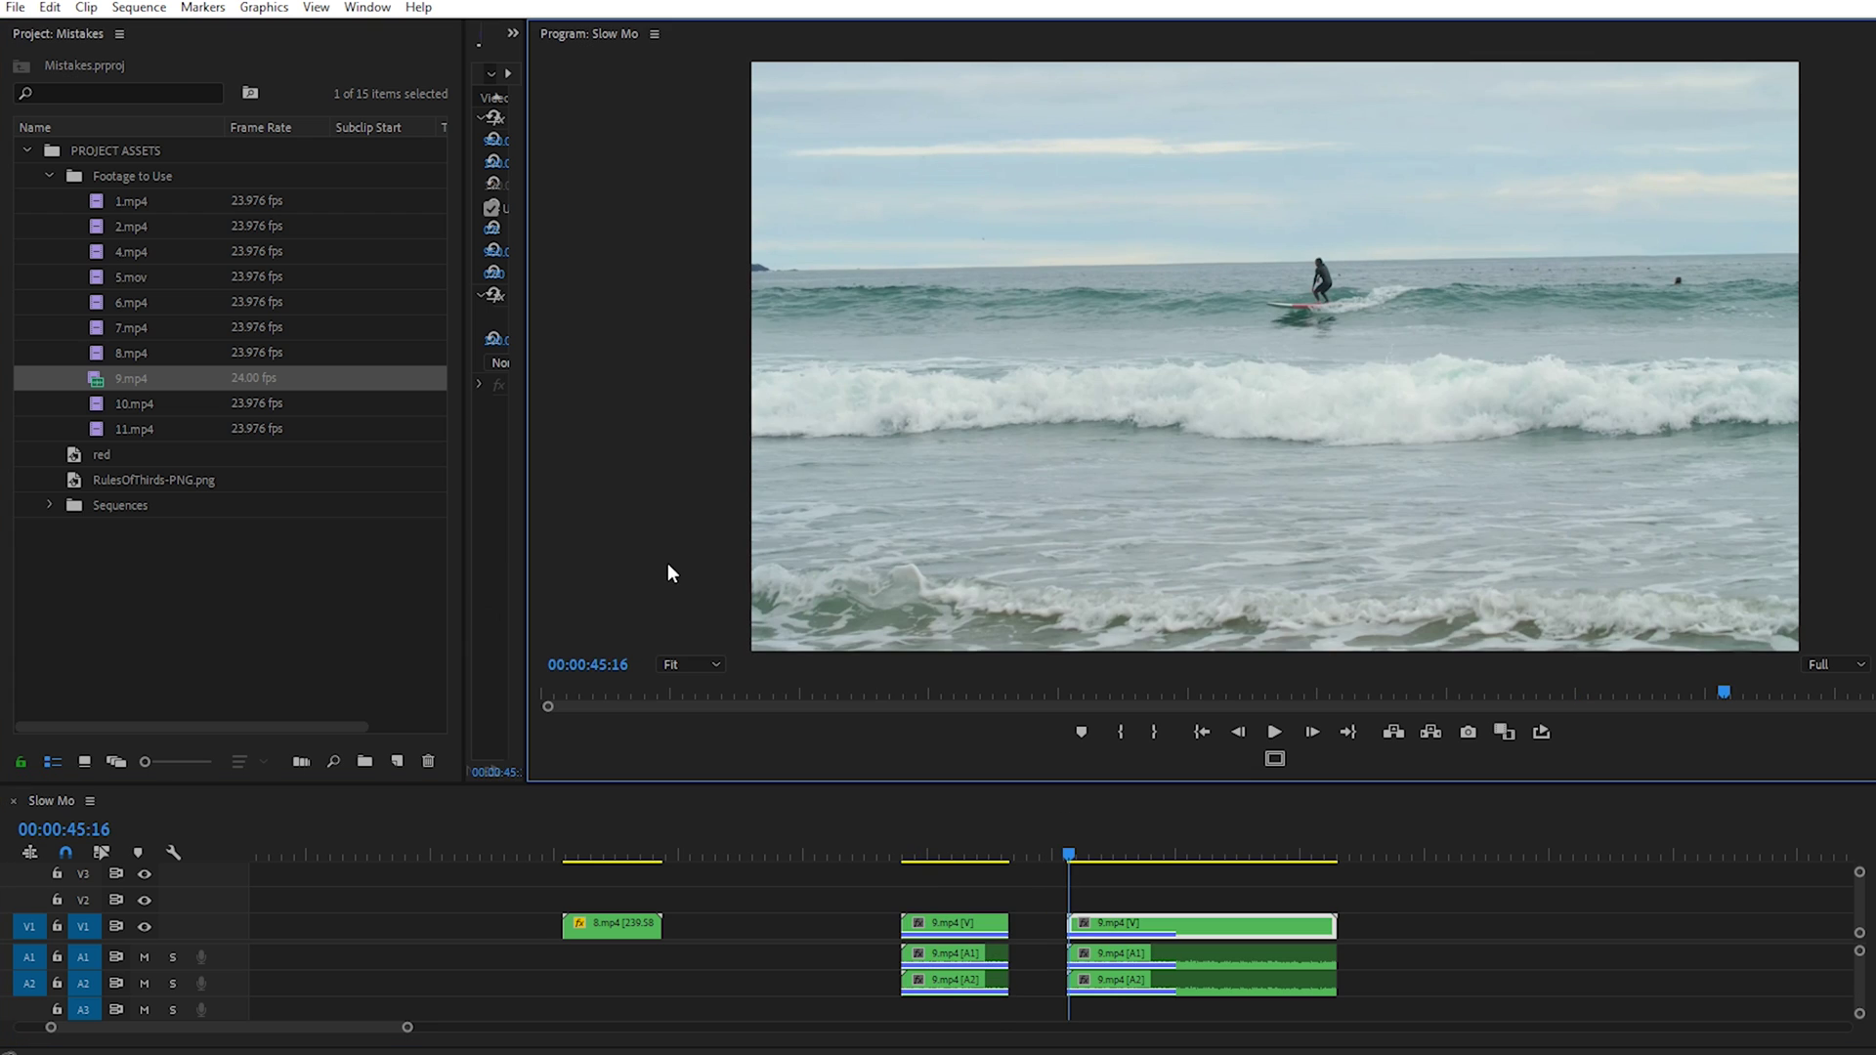
pyautogui.press('`')
pyautogui.press('space')
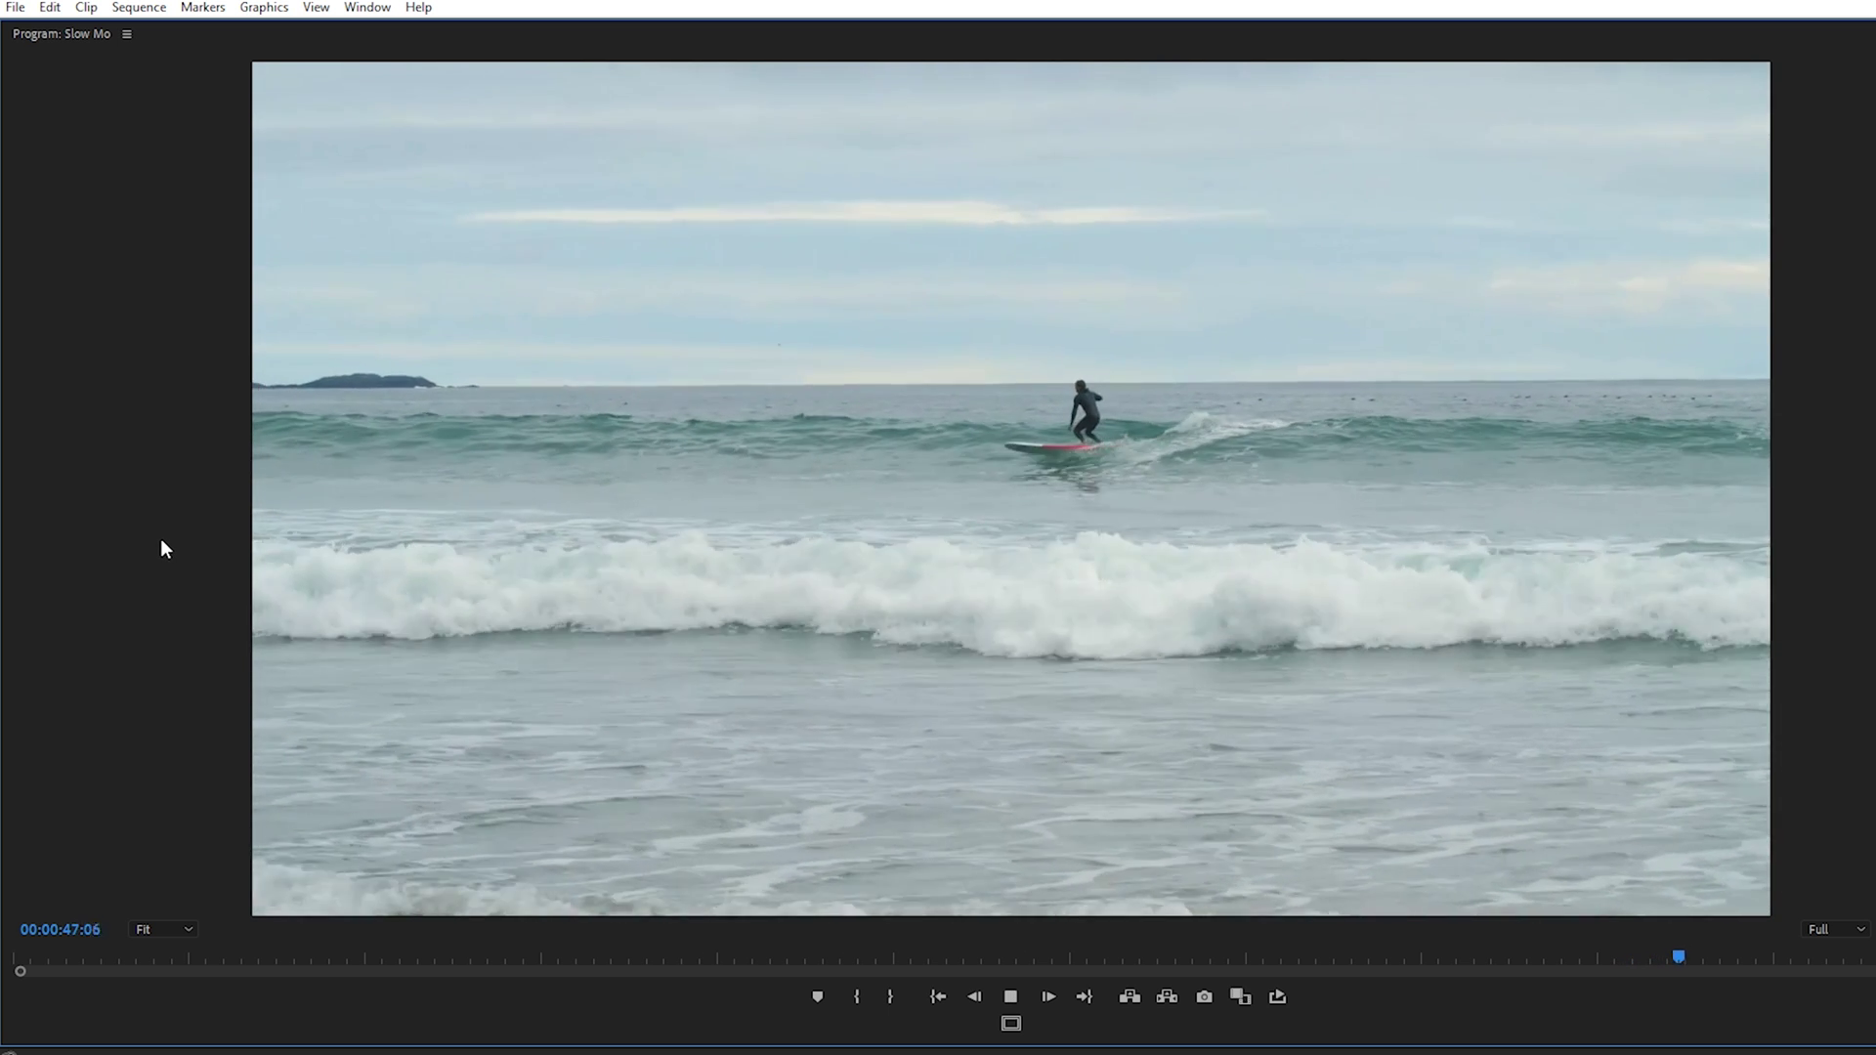